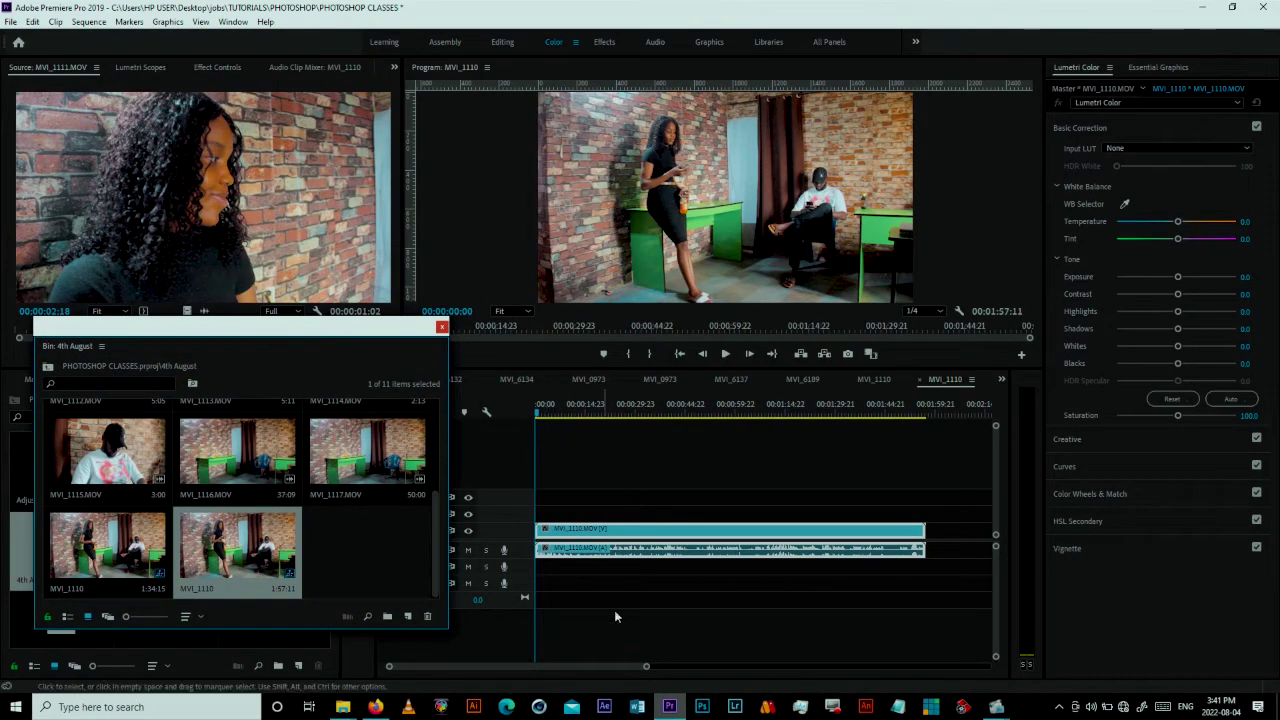
Step: Create an MVI_1110 sequence holding the whole uncut clip on V1/A1
left_click_drag(645, 666, 626, 666)
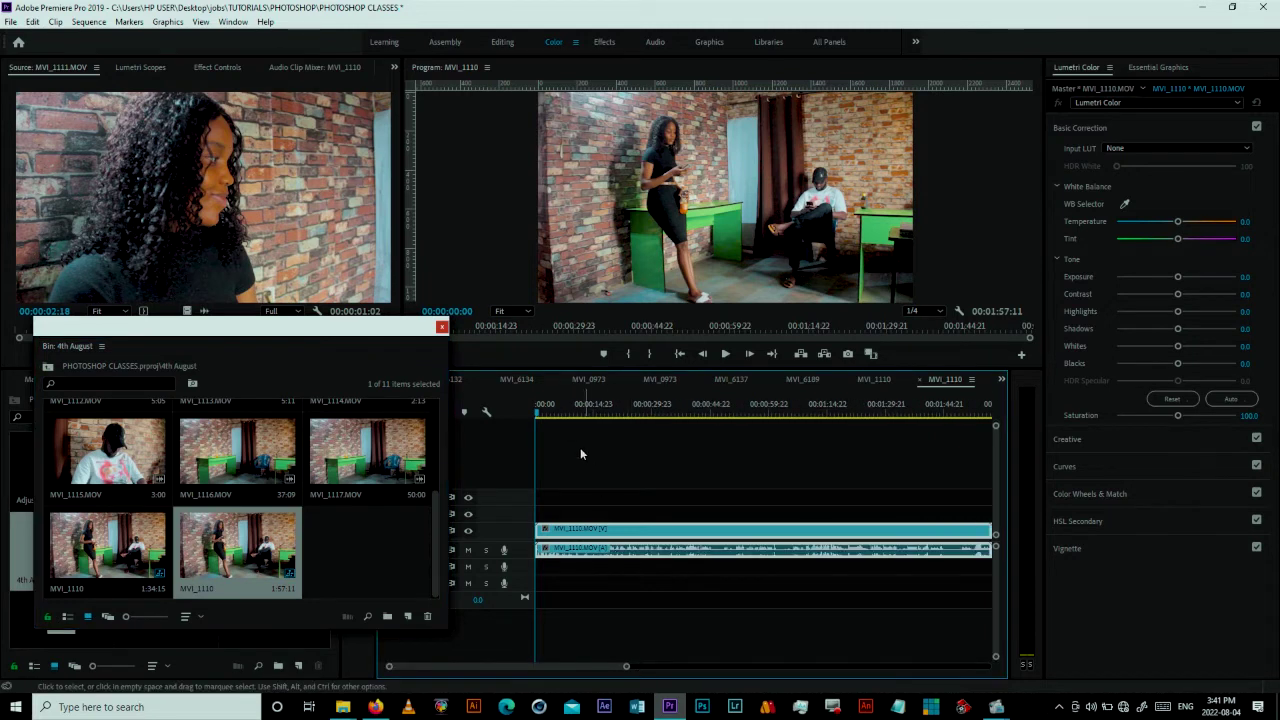
Step: Razor the wide shot at about 0:41 and 0:51 and delete the middle piece, leaving a gap
mouse_move(560, 416)
left_mouse_down()
mouse_move(737, 425)
mouse_move(699, 425)
left_mouse_up()
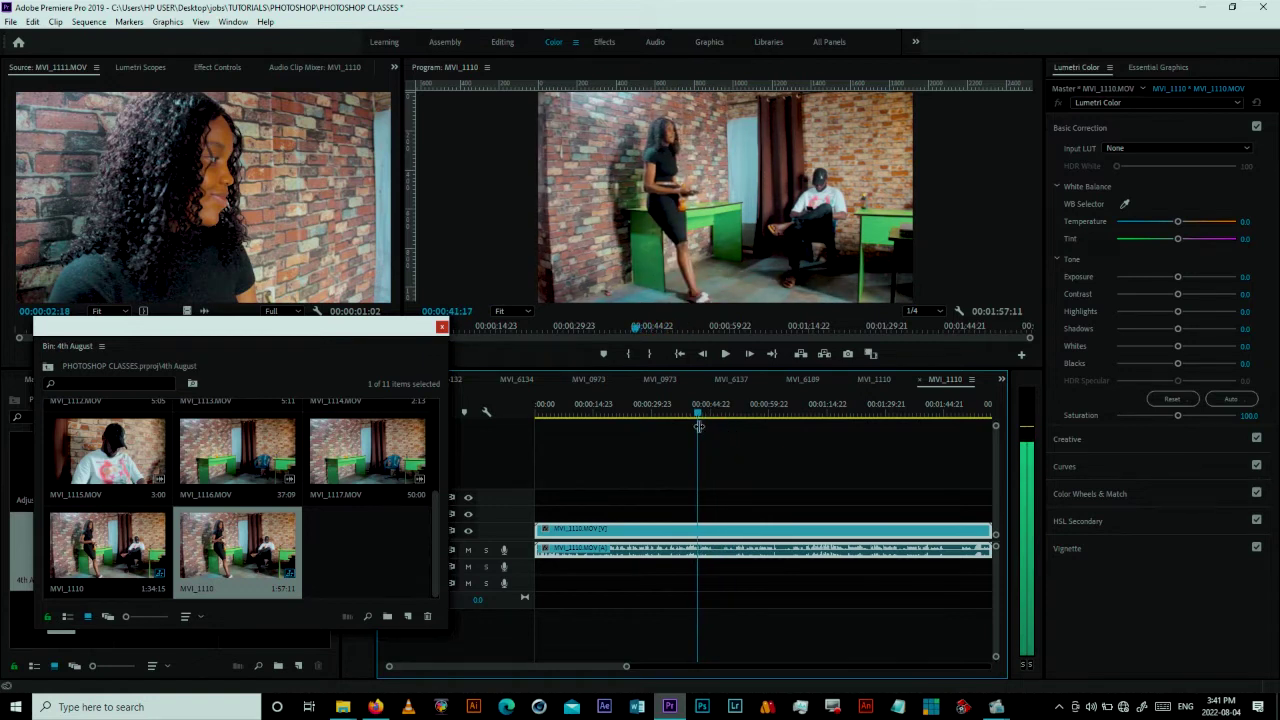
left_click(700, 531)
mouse_move(700, 414)
left_mouse_down()
mouse_move(841, 417)
mouse_move(721, 434)
mouse_move(736, 438)
left_mouse_up()
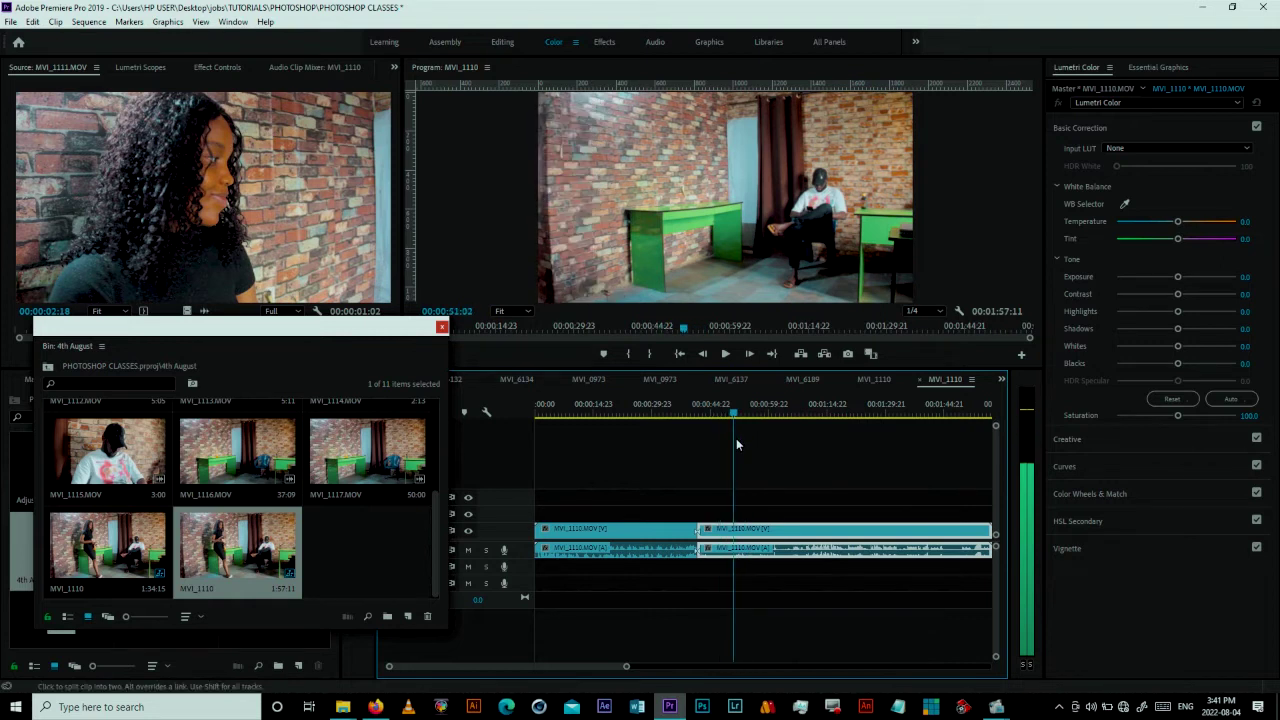
key("c")
left_click(734, 538)
key("v")
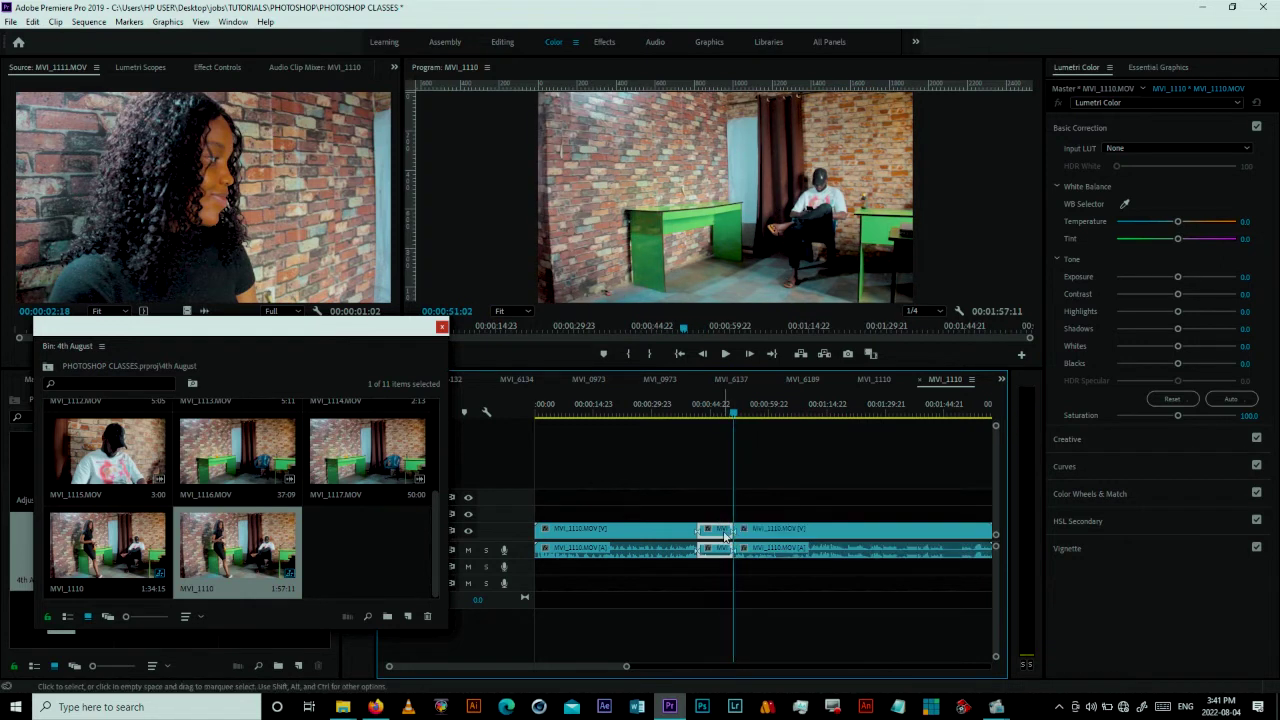
key("Delete")
Step: Scrub through the remaining part of the shot to check the man's reaction
left_click(786, 416)
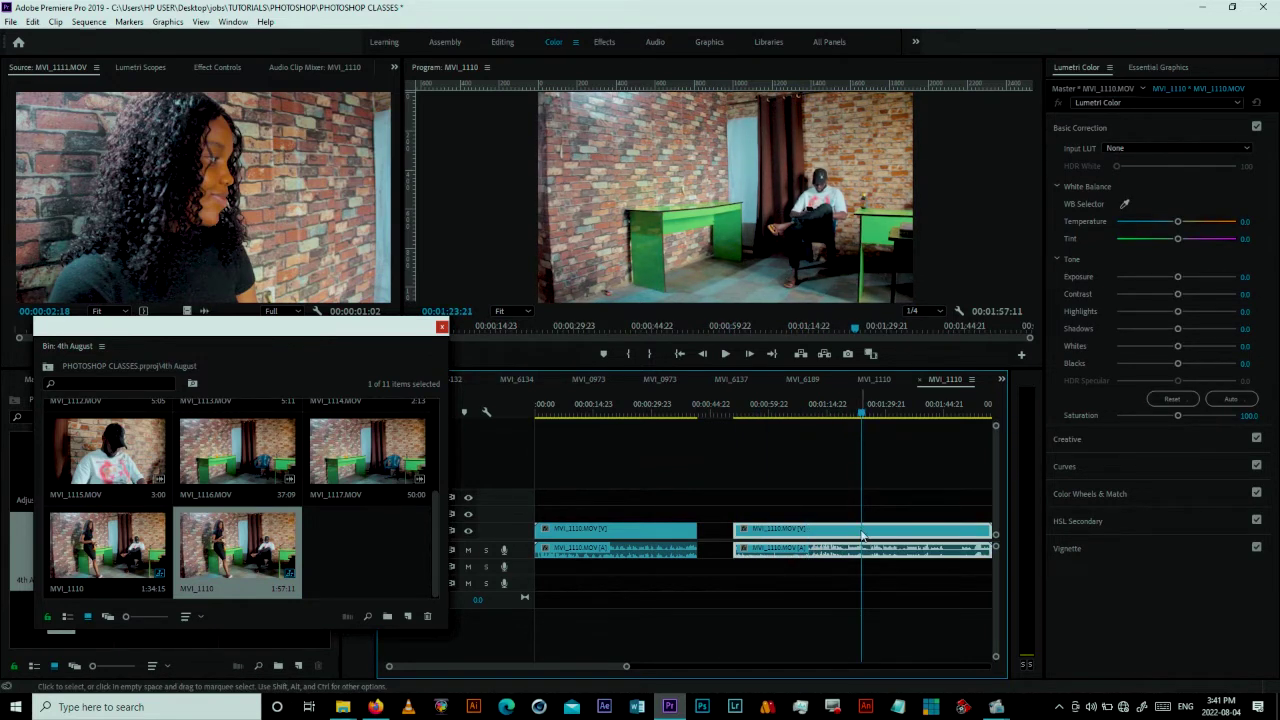
scroll(754, 397, "down", 3)
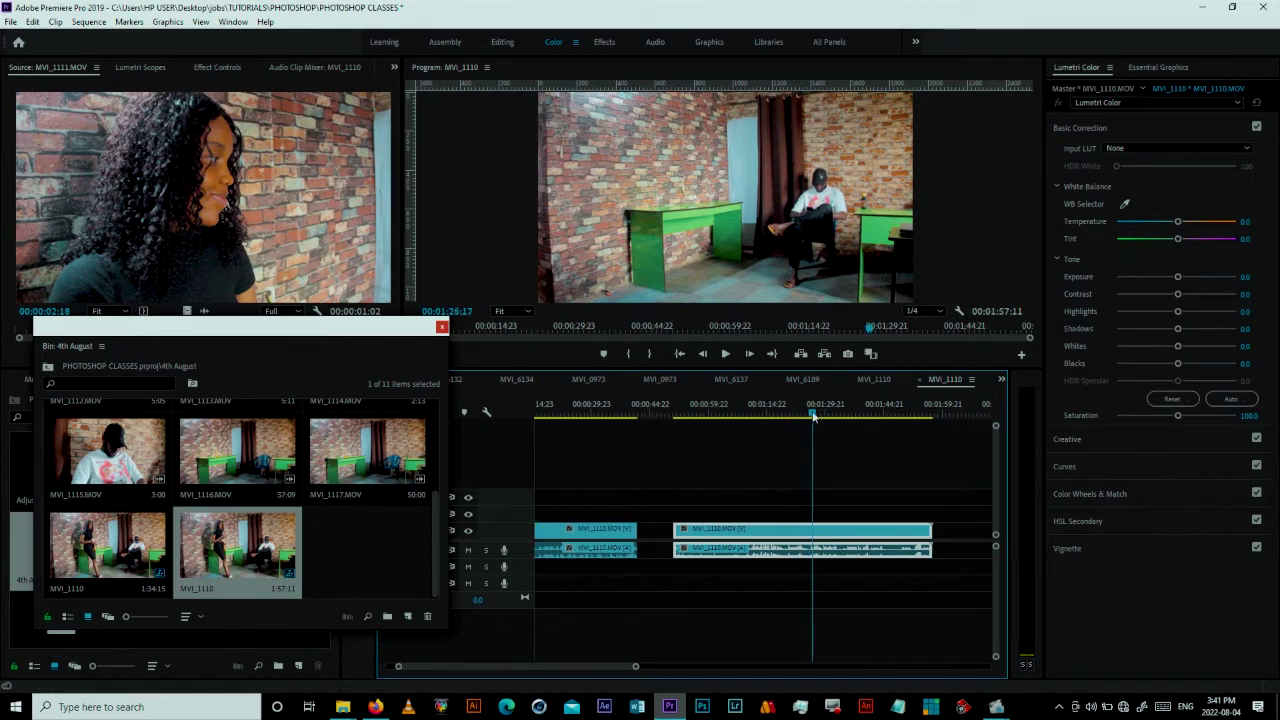
left_click_drag(813, 416, 822, 416)
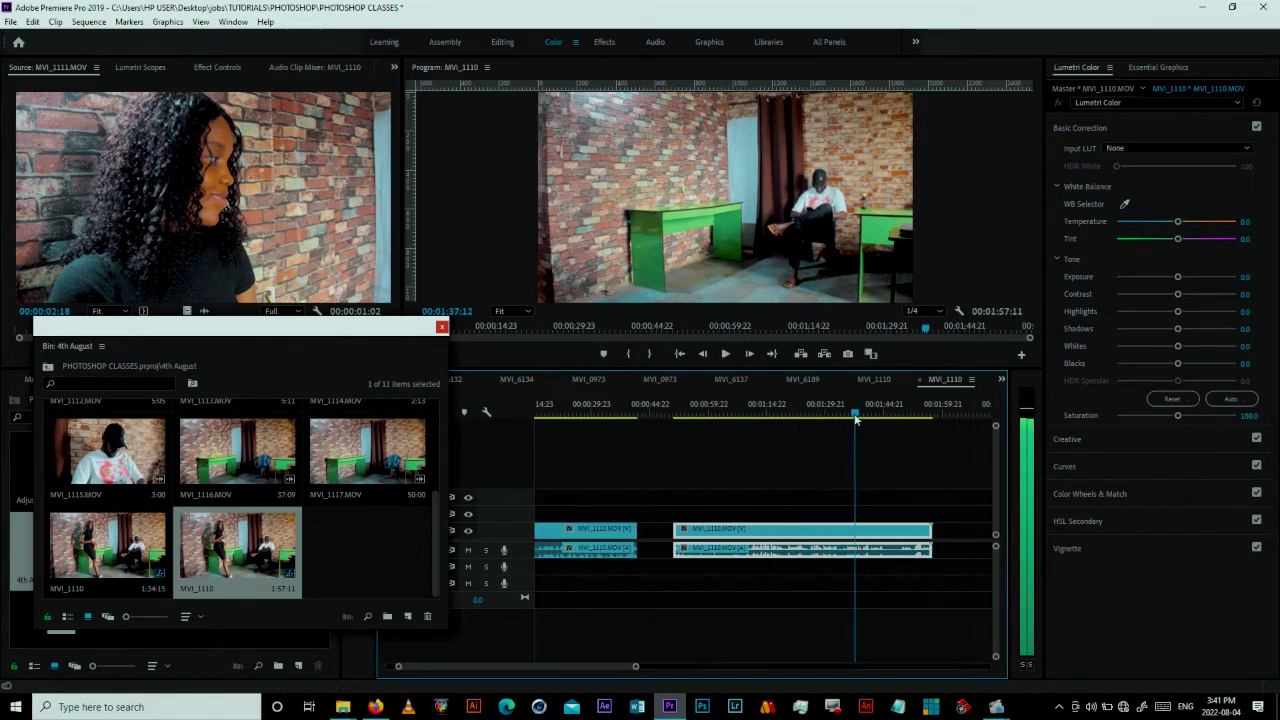
left_click_drag(865, 420, 872, 420)
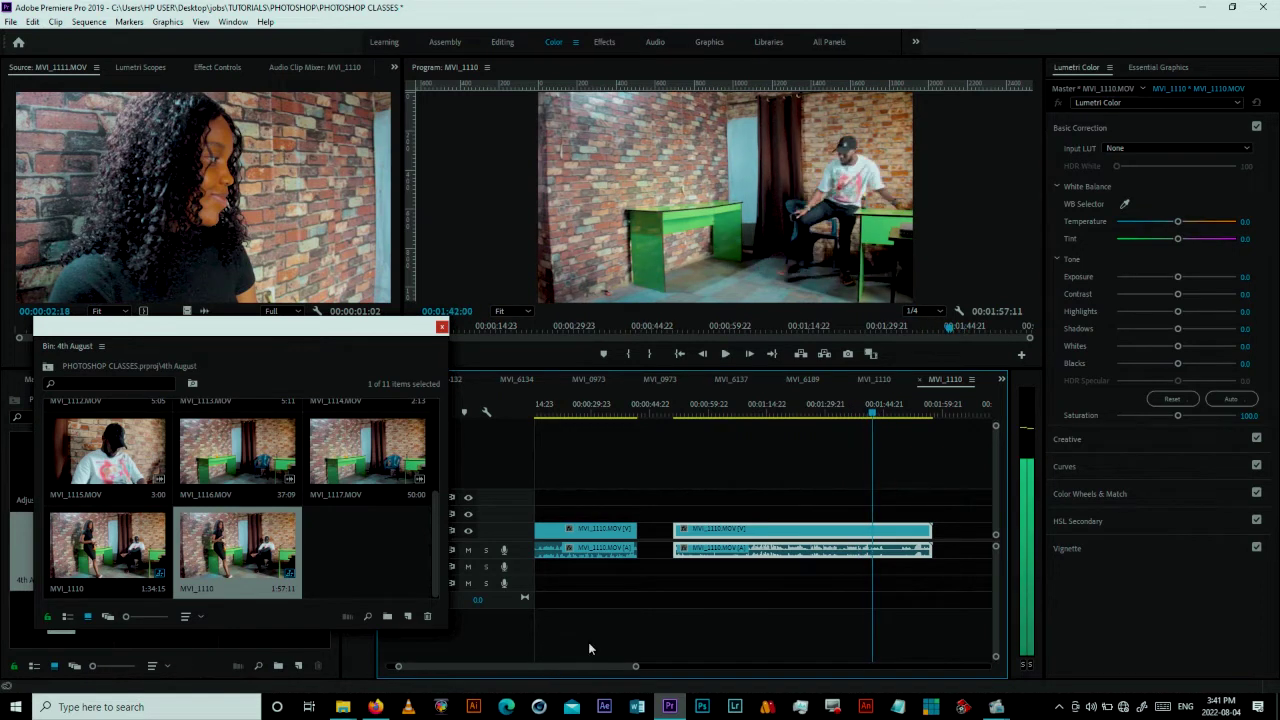
Step: Move the long clip section later and bring the man-alone piece to the sequence start
left_click_drag(495, 664, 510, 664)
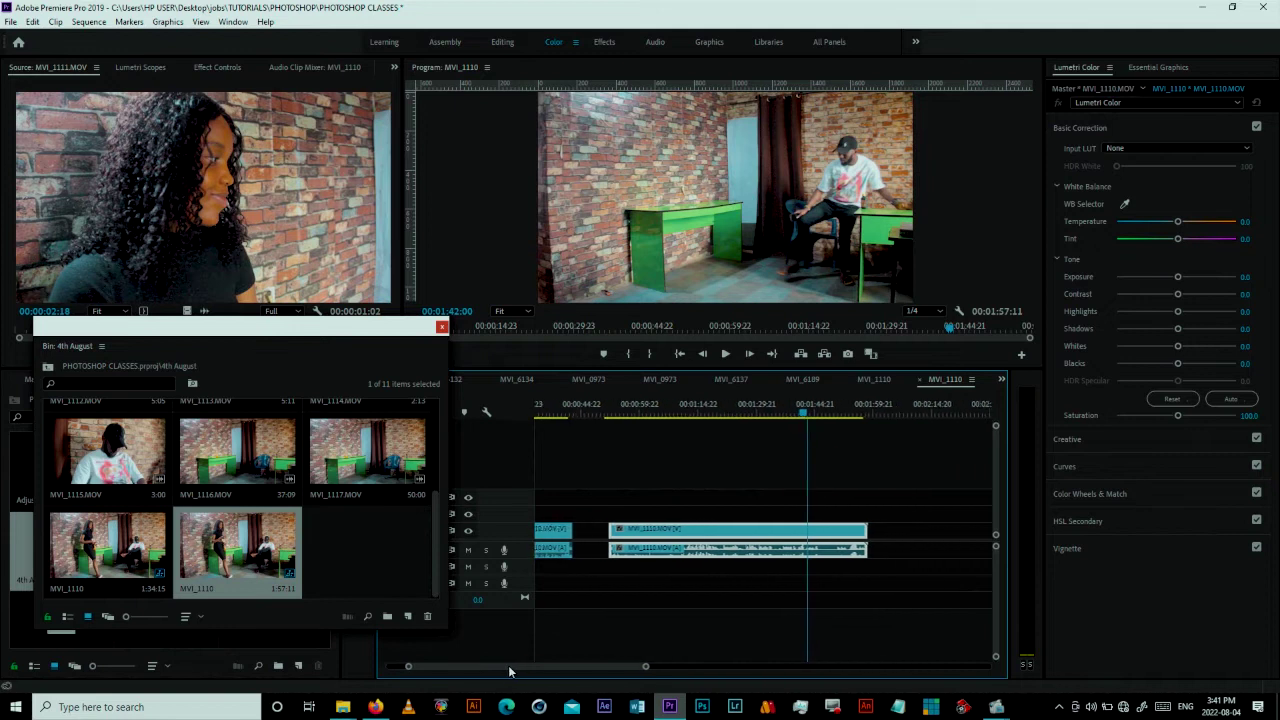
left_click_drag(777, 418, 775, 415)
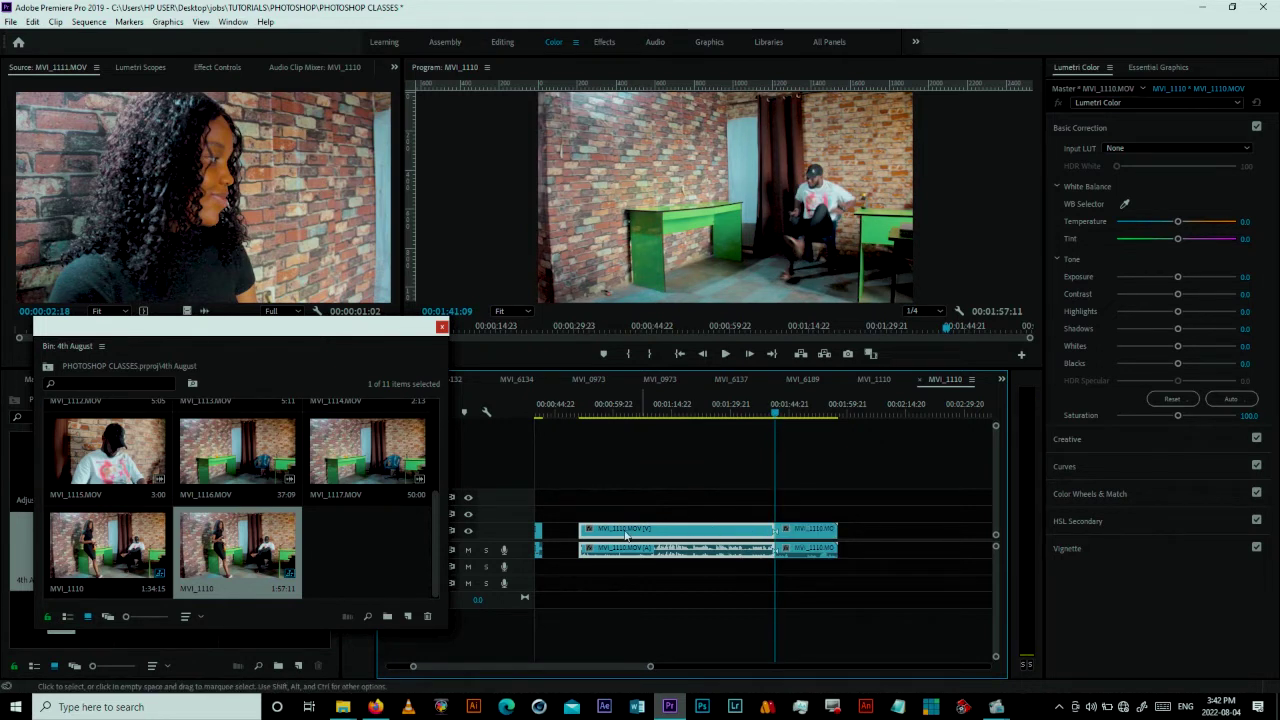
left_click_drag(610, 533, 927, 530)
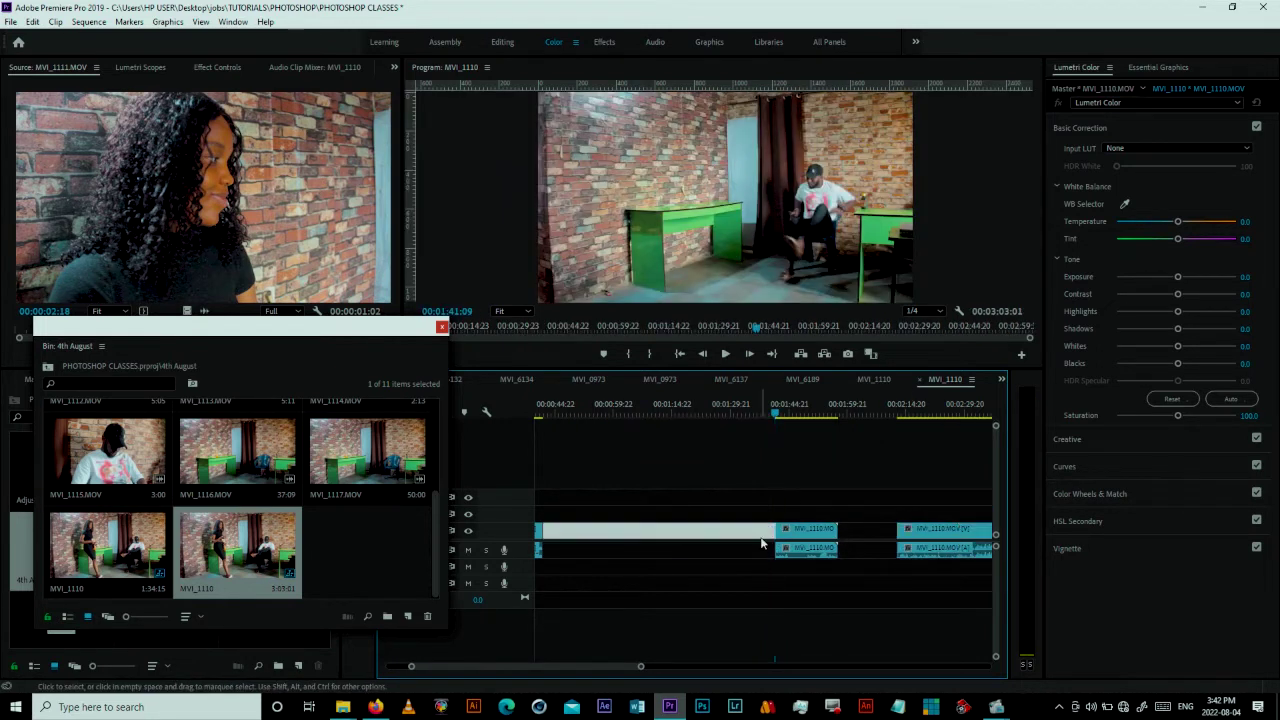
left_click_drag(797, 535, 566, 535)
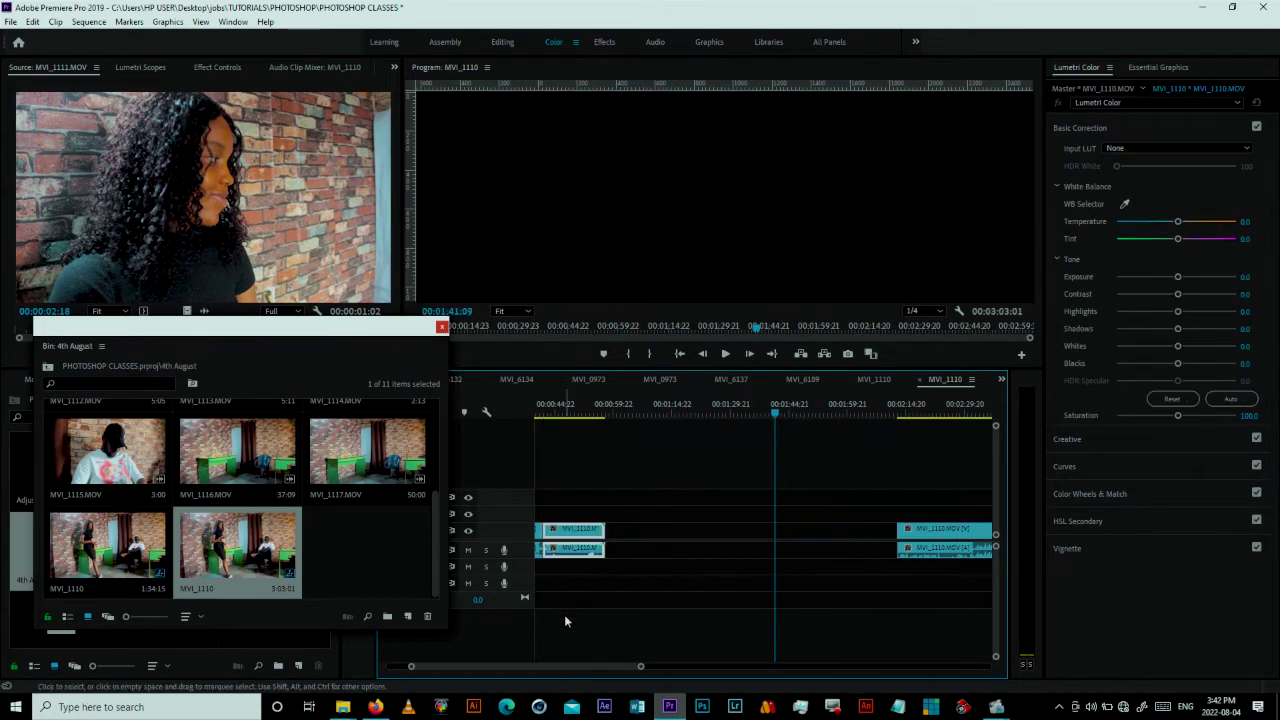
Step: Play the sequence from earlier on to check the jump at the cut
scroll(588, 620, "up", 2)
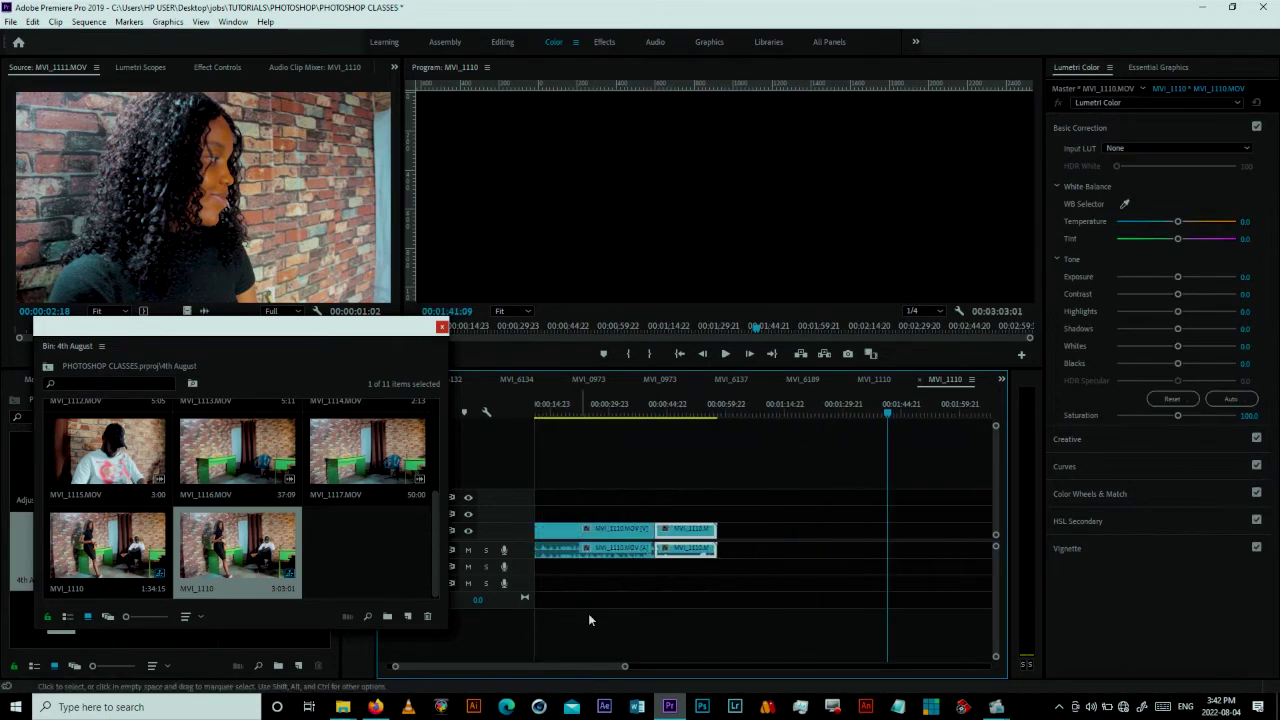
left_click(622, 410)
key("space")
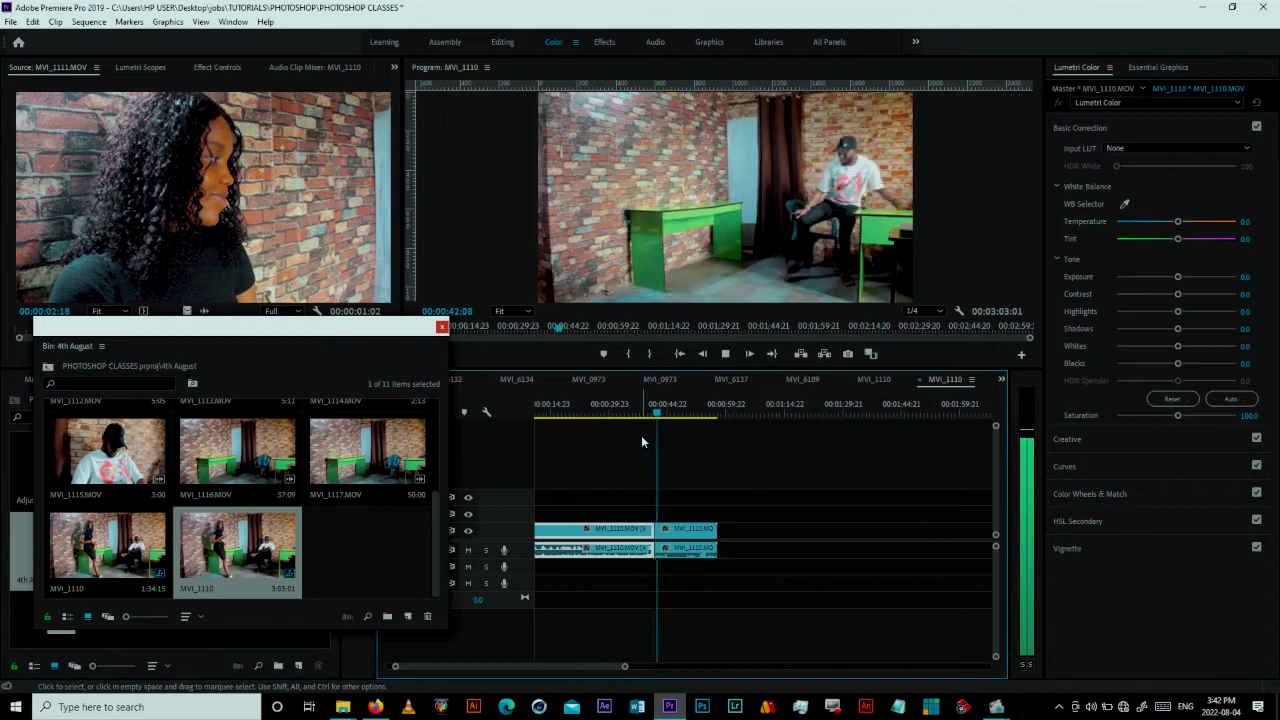
left_click(652, 408)
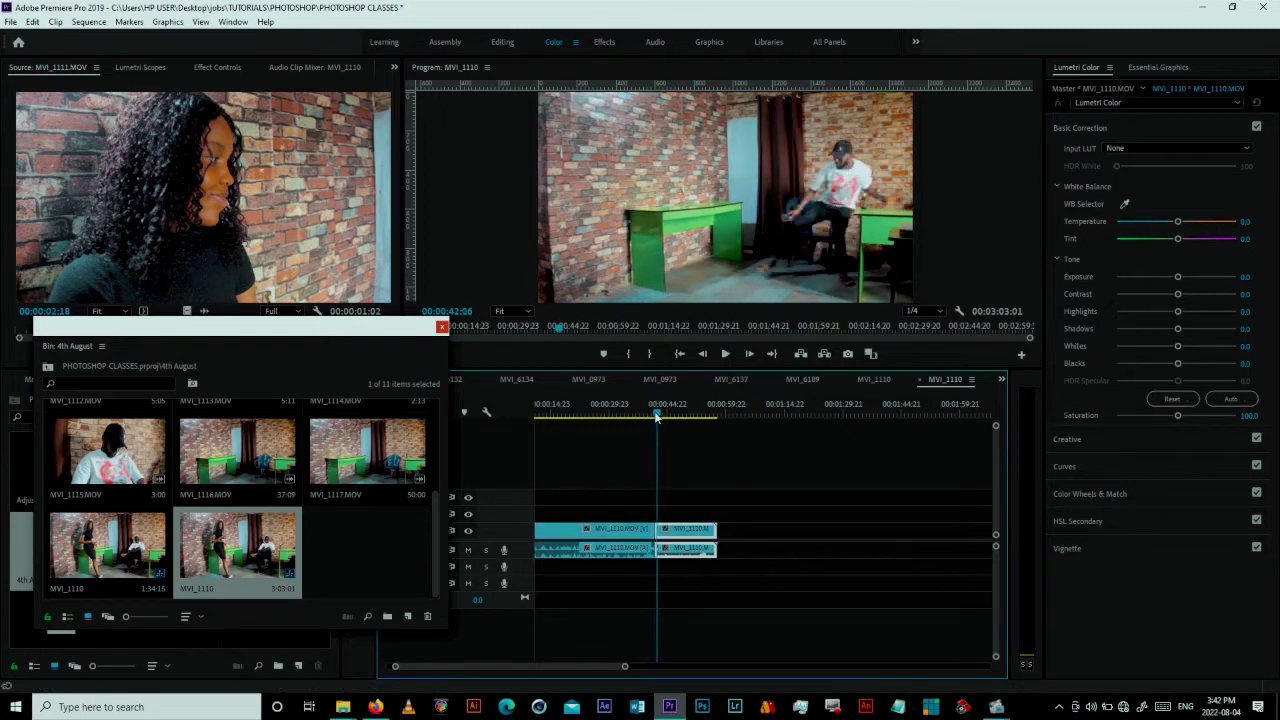
left_click(655, 416)
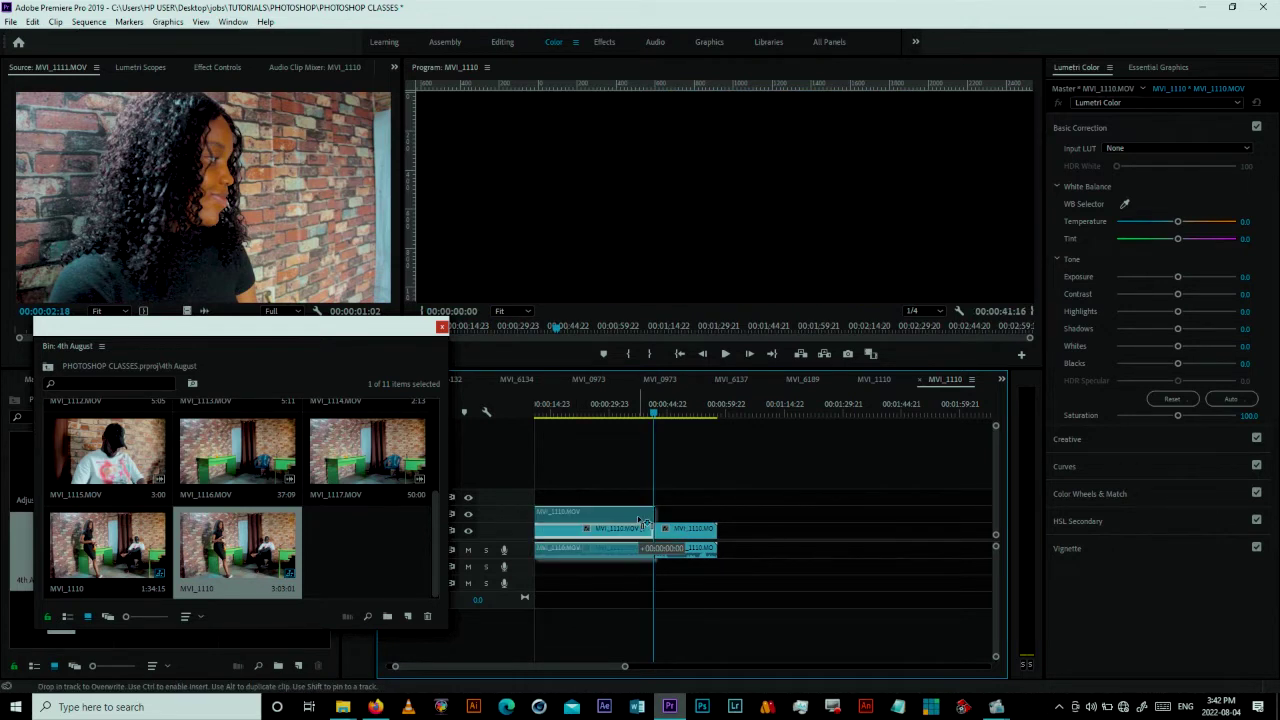
Step: Slide the later clips left along V1, lining the later one up with the playhead
left_click_drag(645, 530, 730, 574)
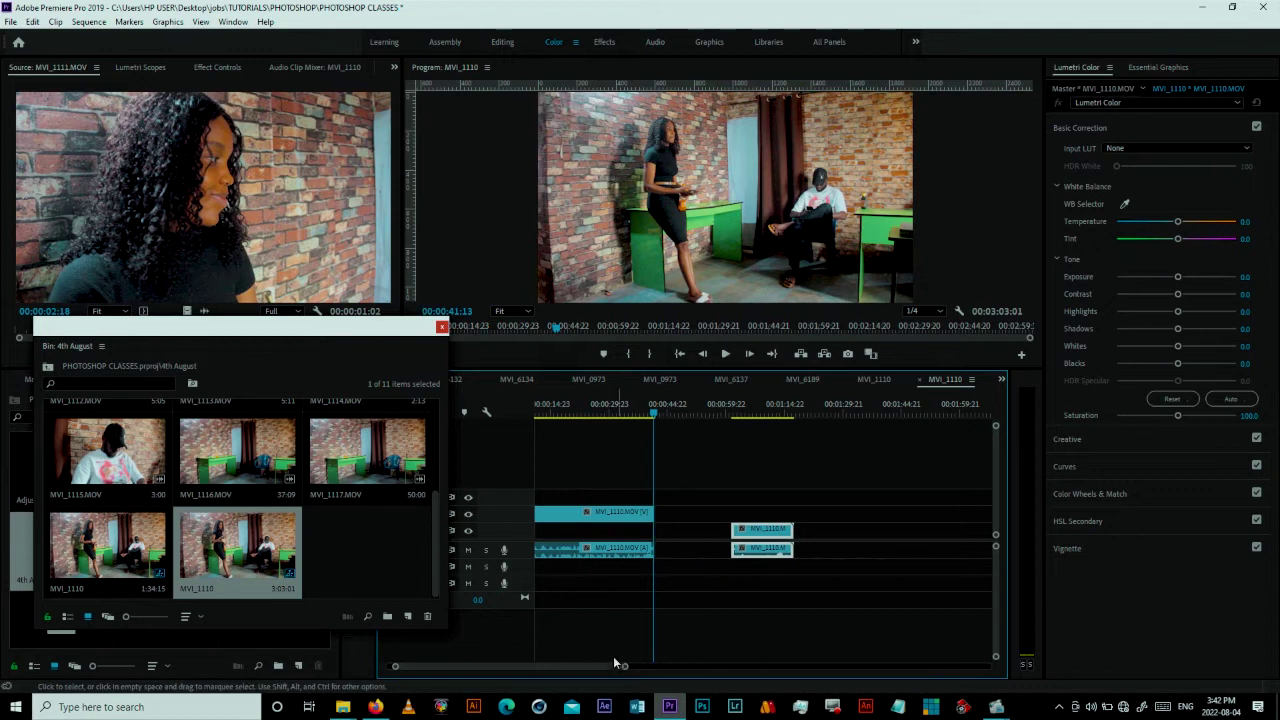
left_click_drag(597, 667, 616, 667)
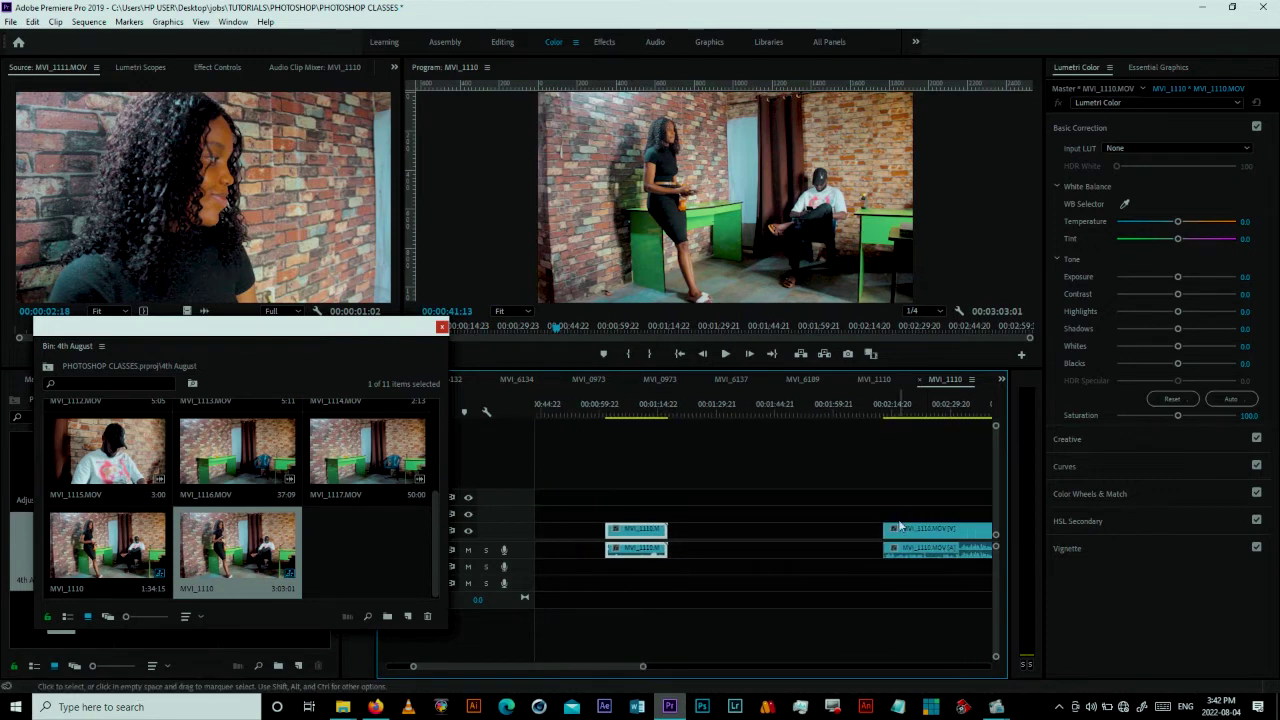
left_click_drag(900, 525, 755, 525)
left_click(753, 414)
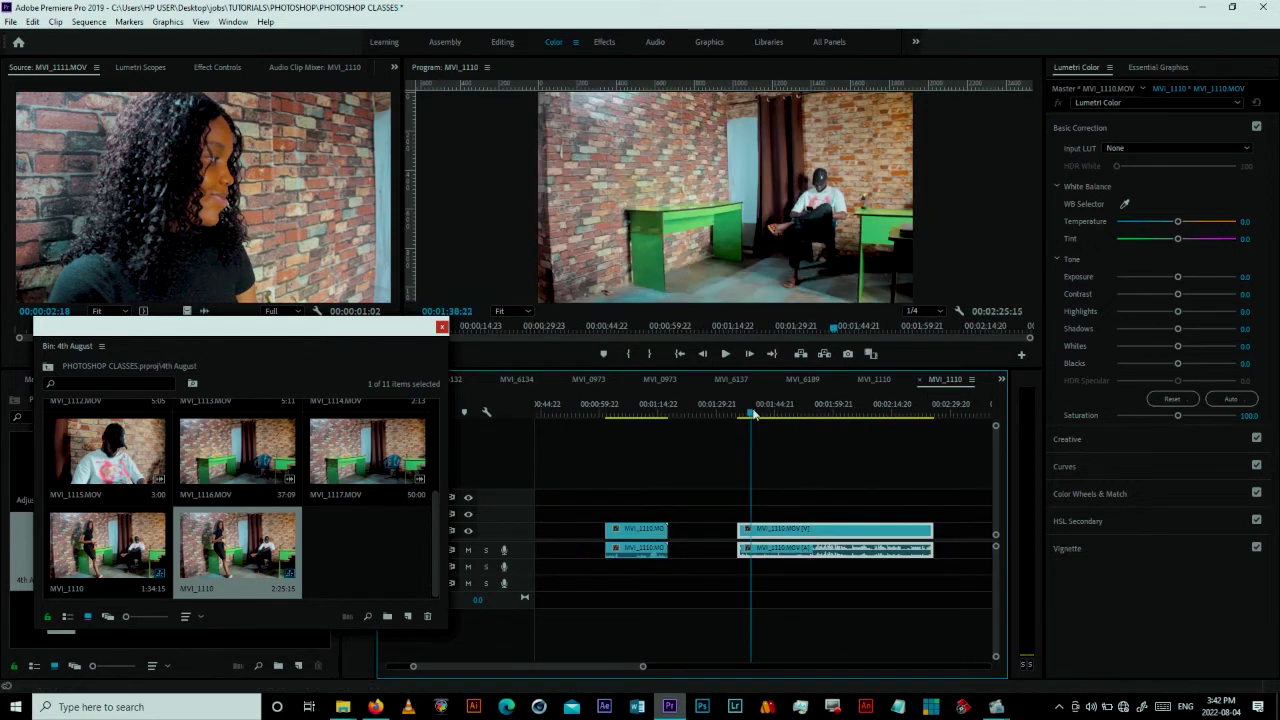
left_click_drag(748, 545, 761, 545)
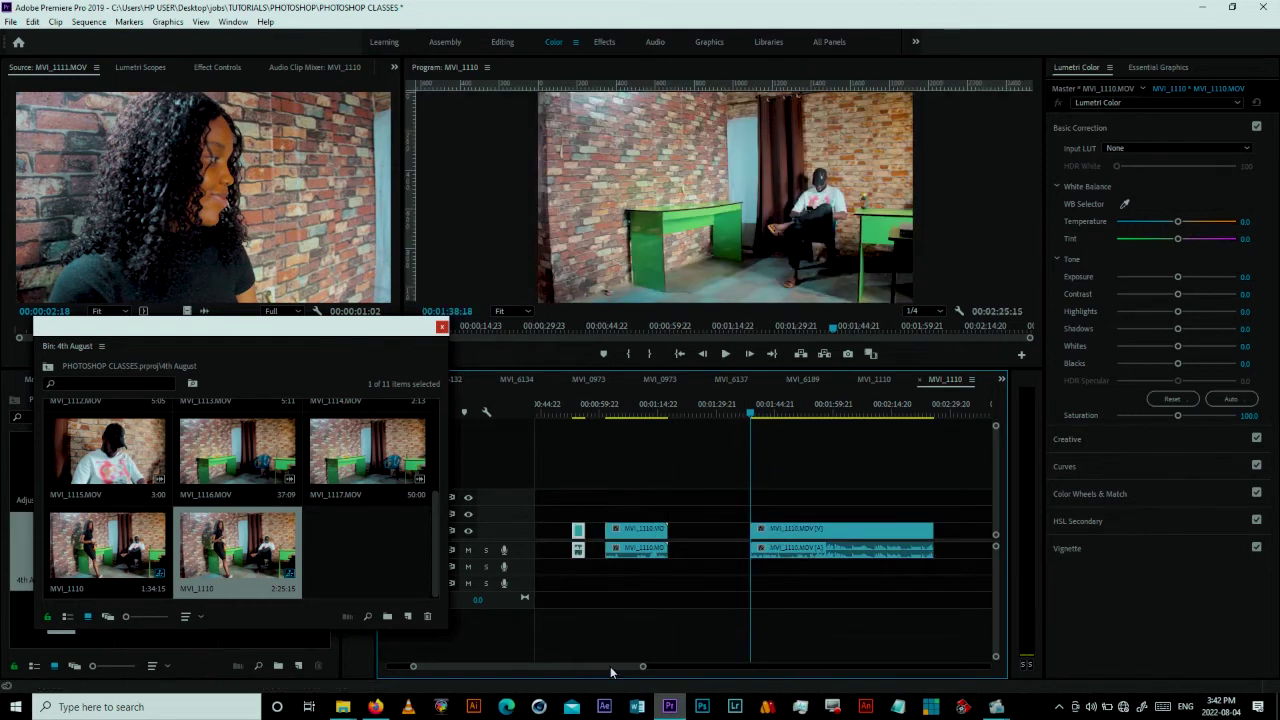
Step: Slide the small clip left so it follows the opening part, then bring up its options
left_click_drag(610, 666, 592, 666)
left_click_drag(713, 532, 668, 533)
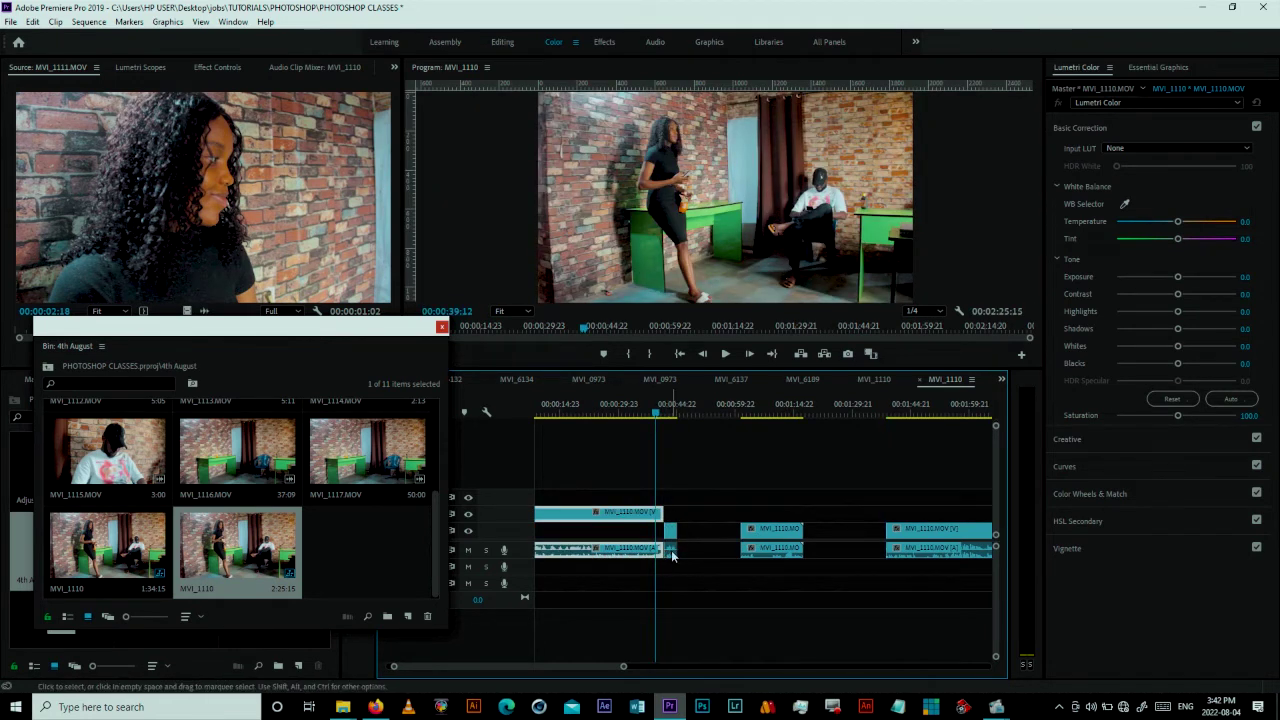
right_click(671, 555)
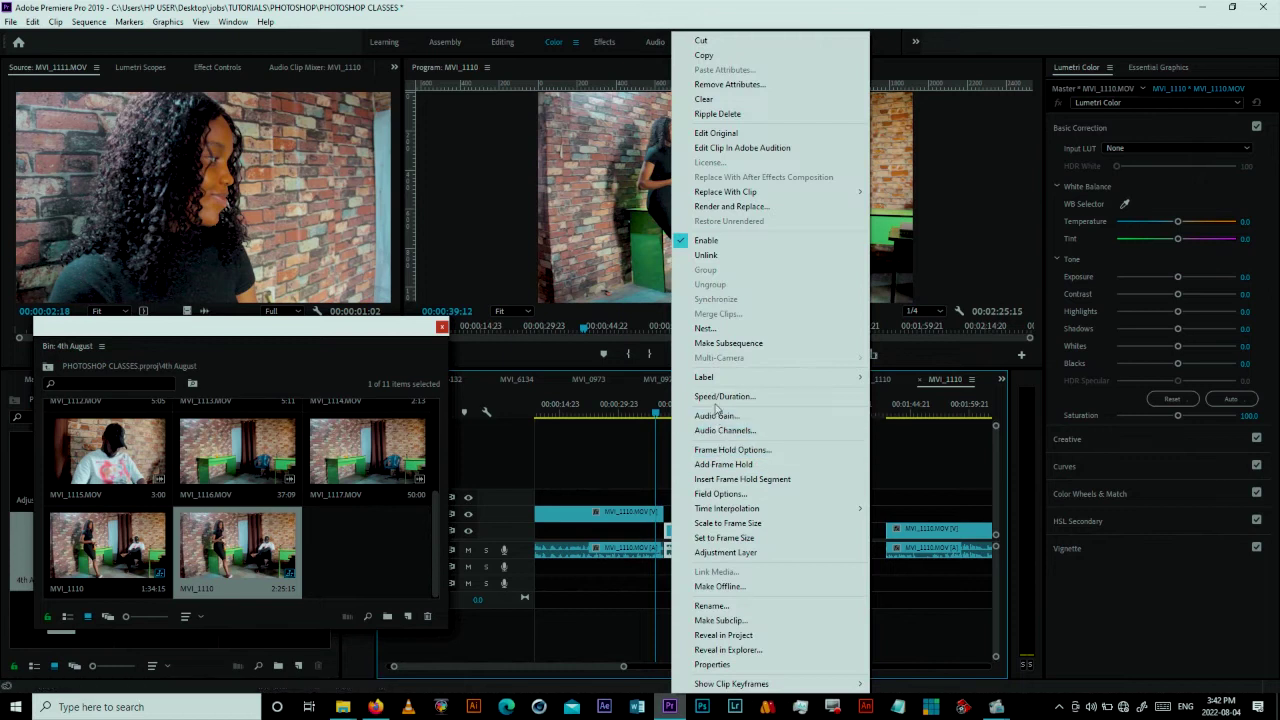
key("Escape")
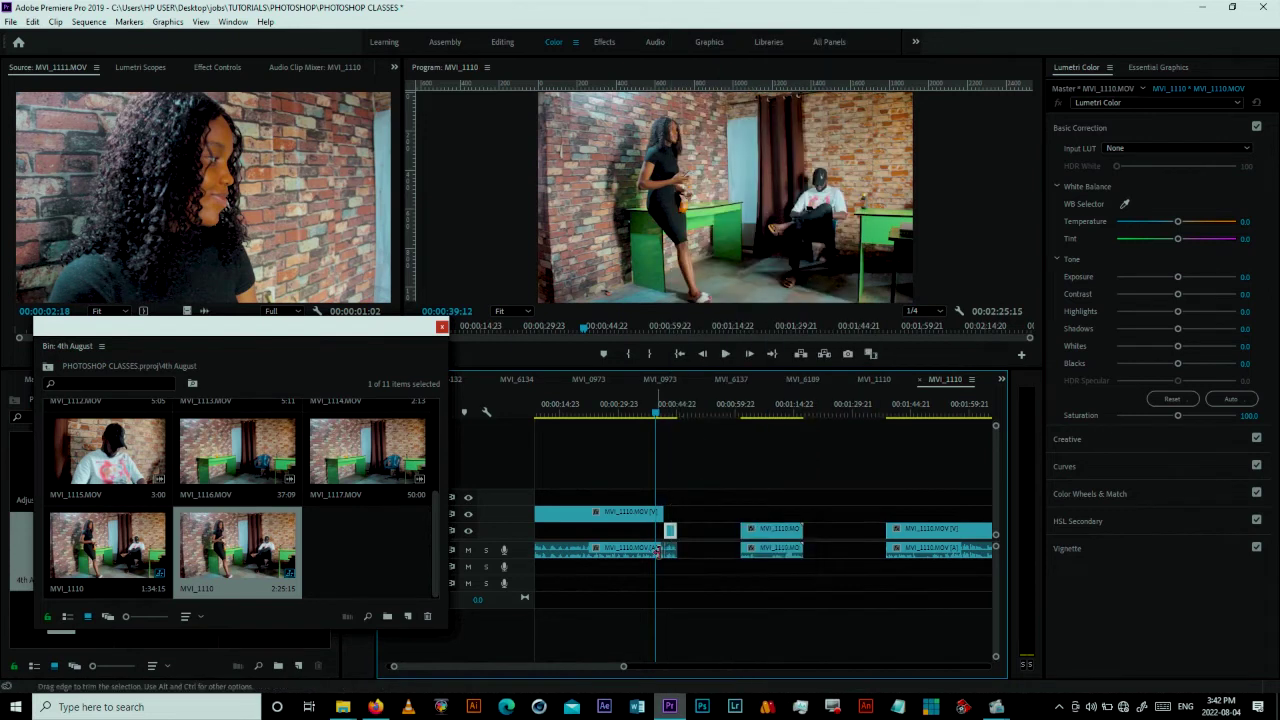
left_click(668, 560)
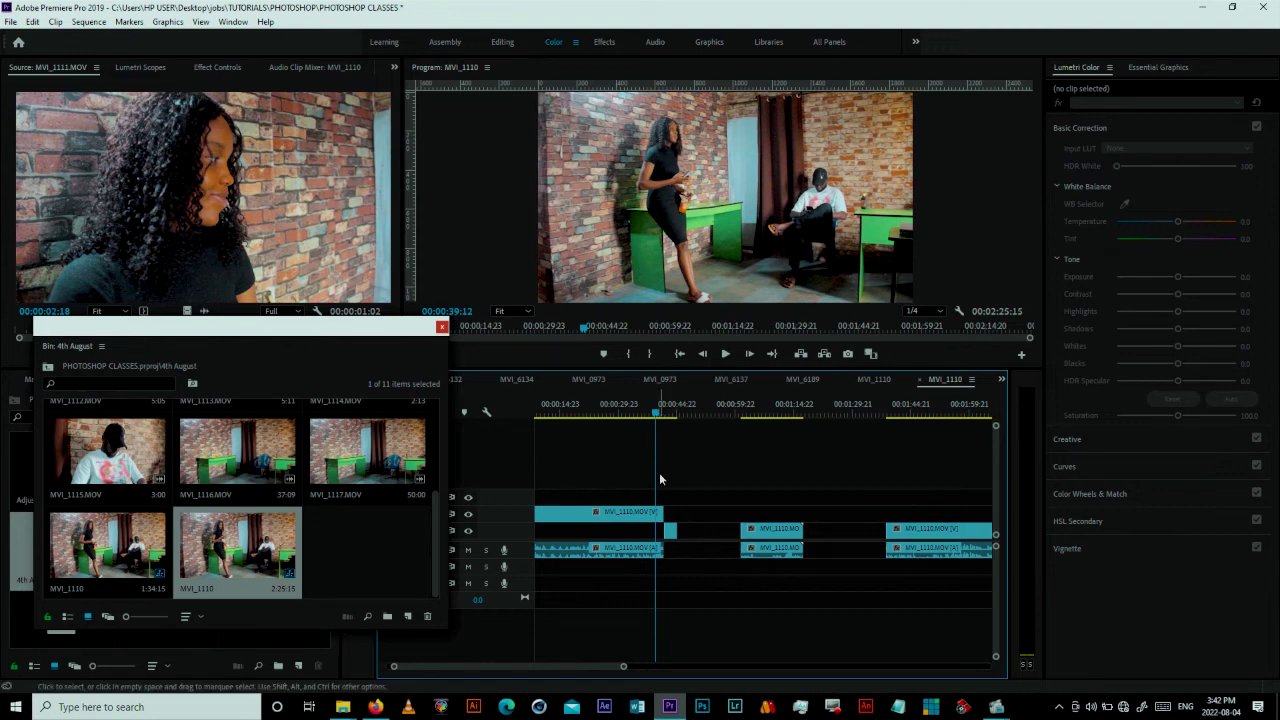
left_click(670, 536)
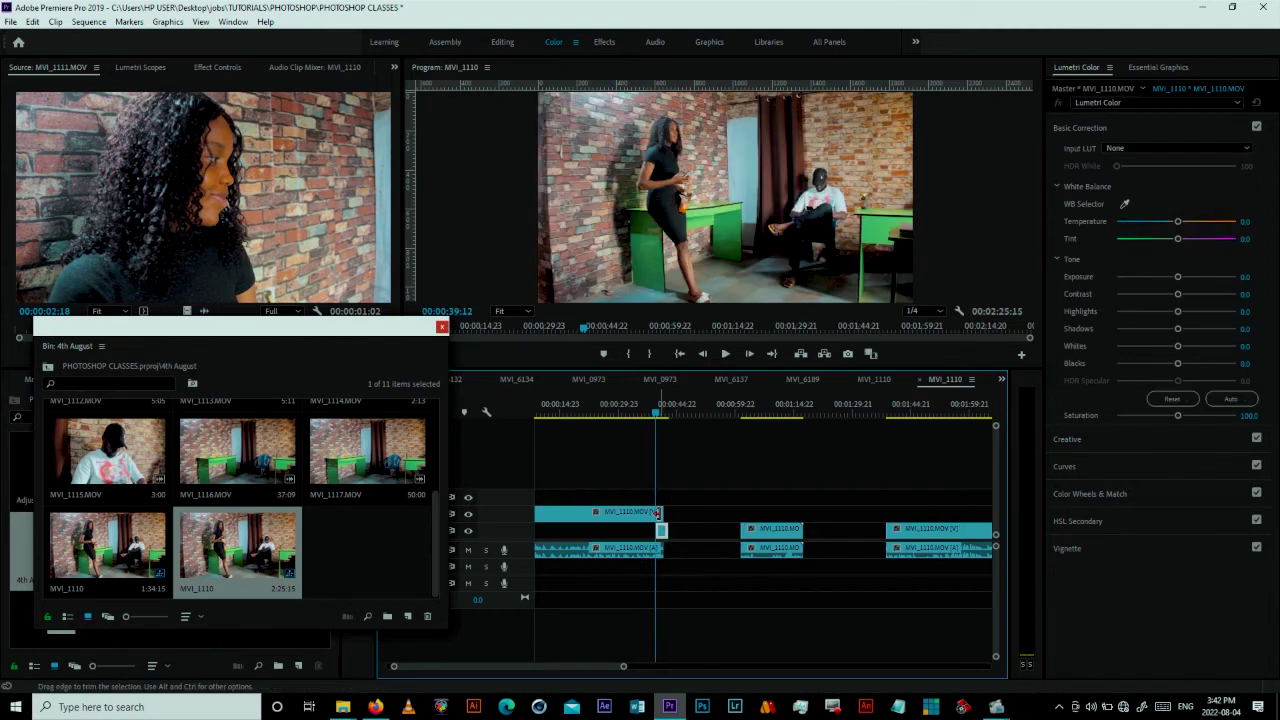
key("=")
left_click(657, 513)
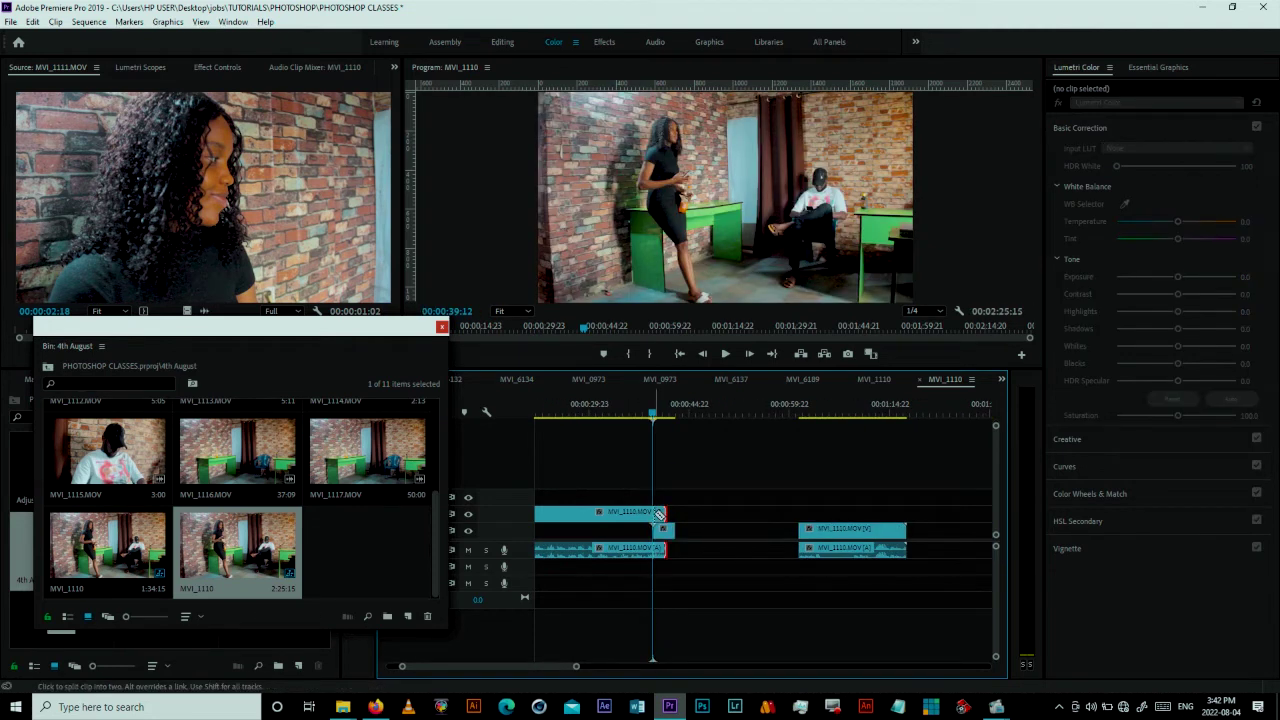
left_click(659, 514)
left_click(660, 514)
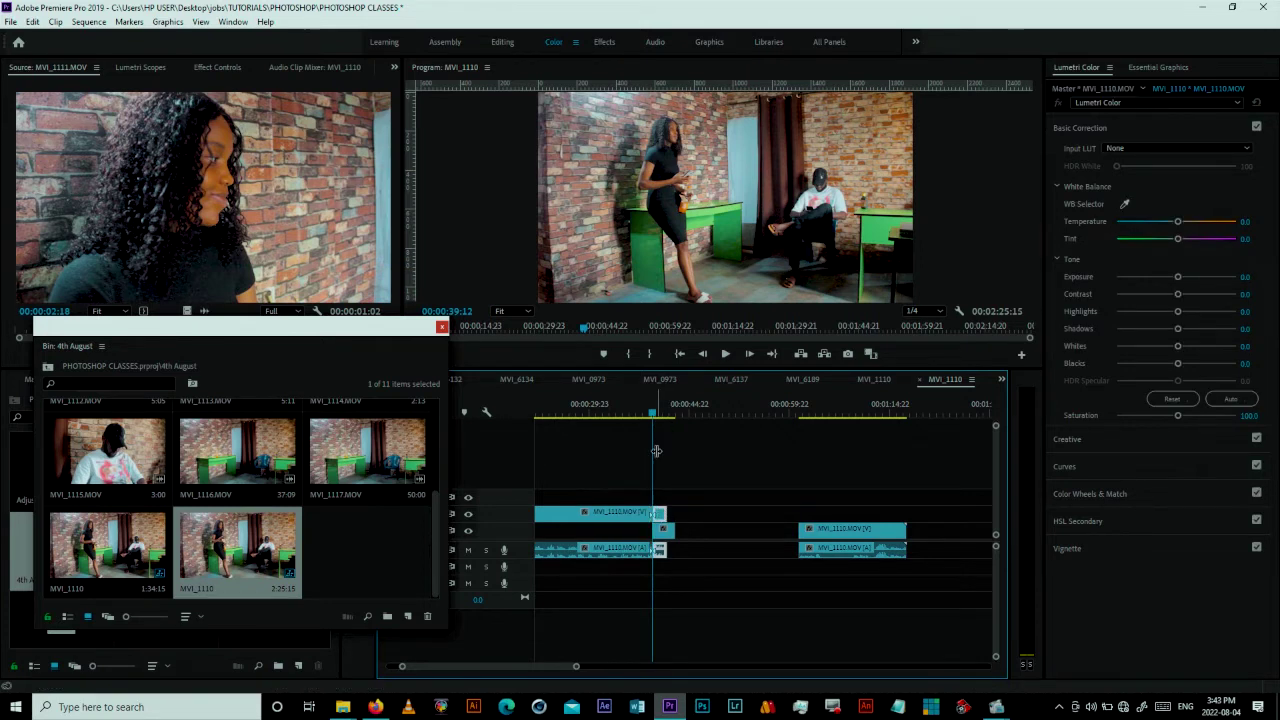
key("space")
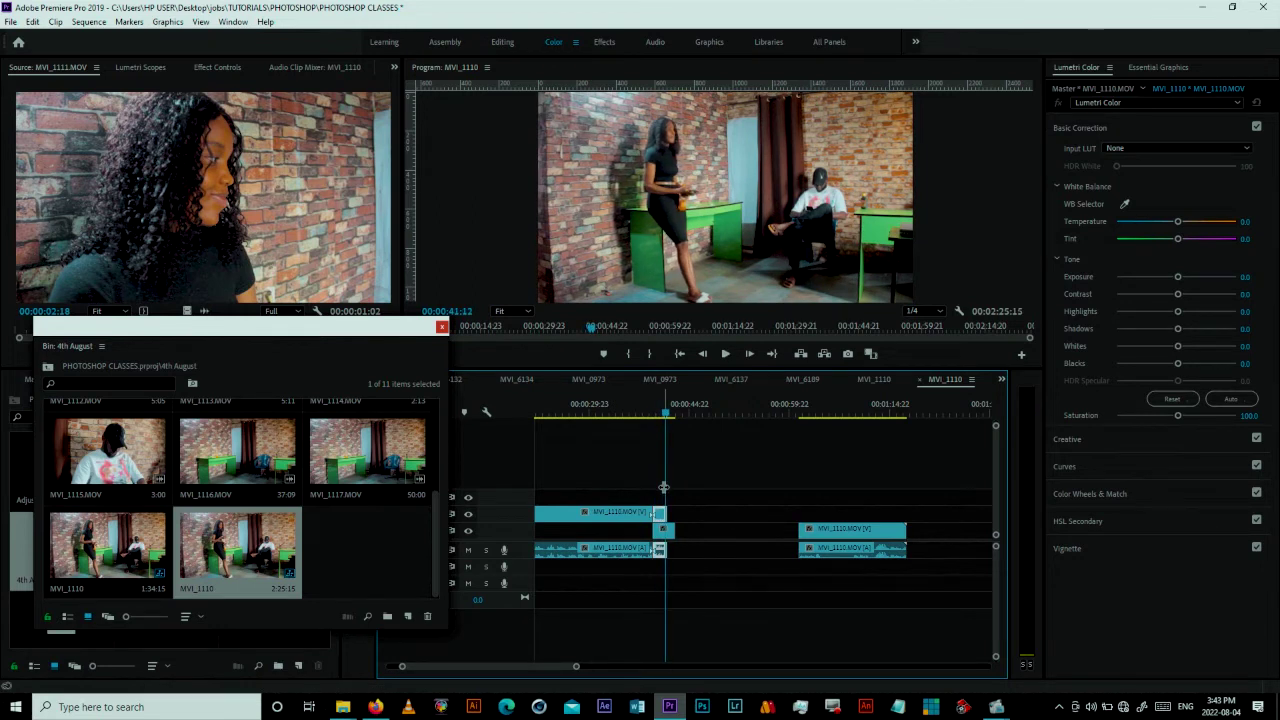
key("space")
left_click(664, 412)
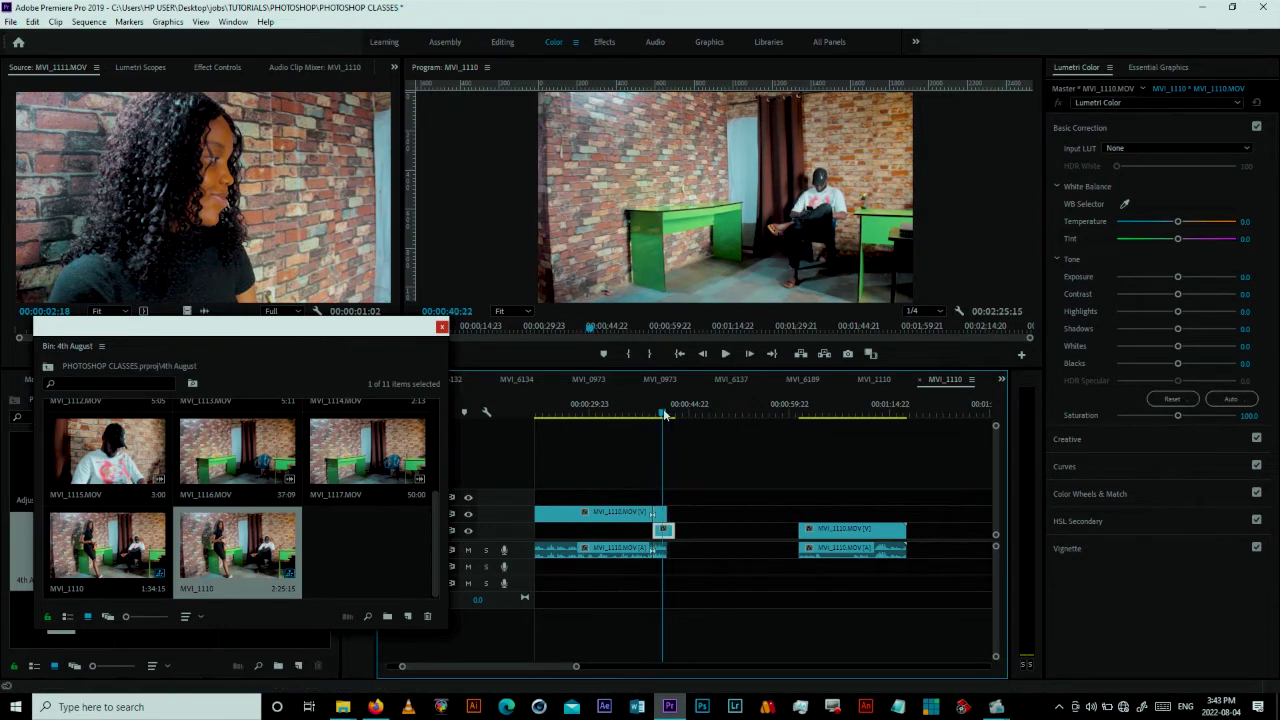
key("space")
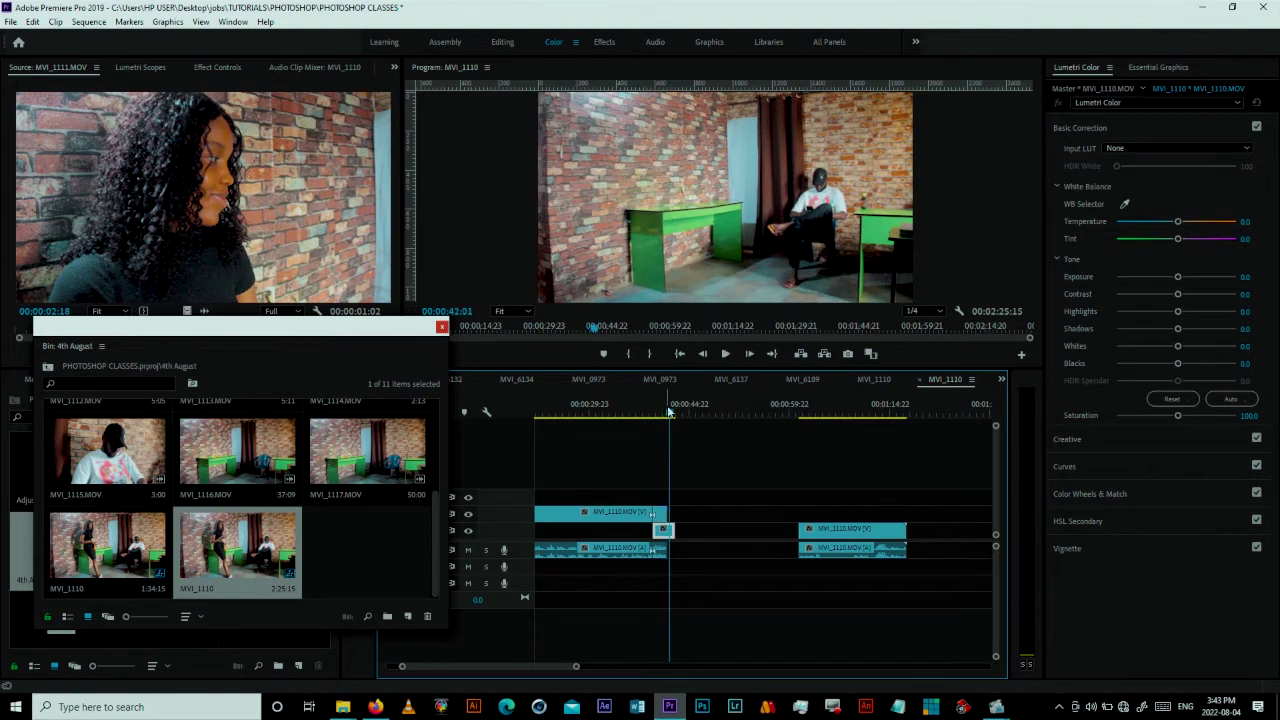
left_click_drag(669, 412, 662, 412)
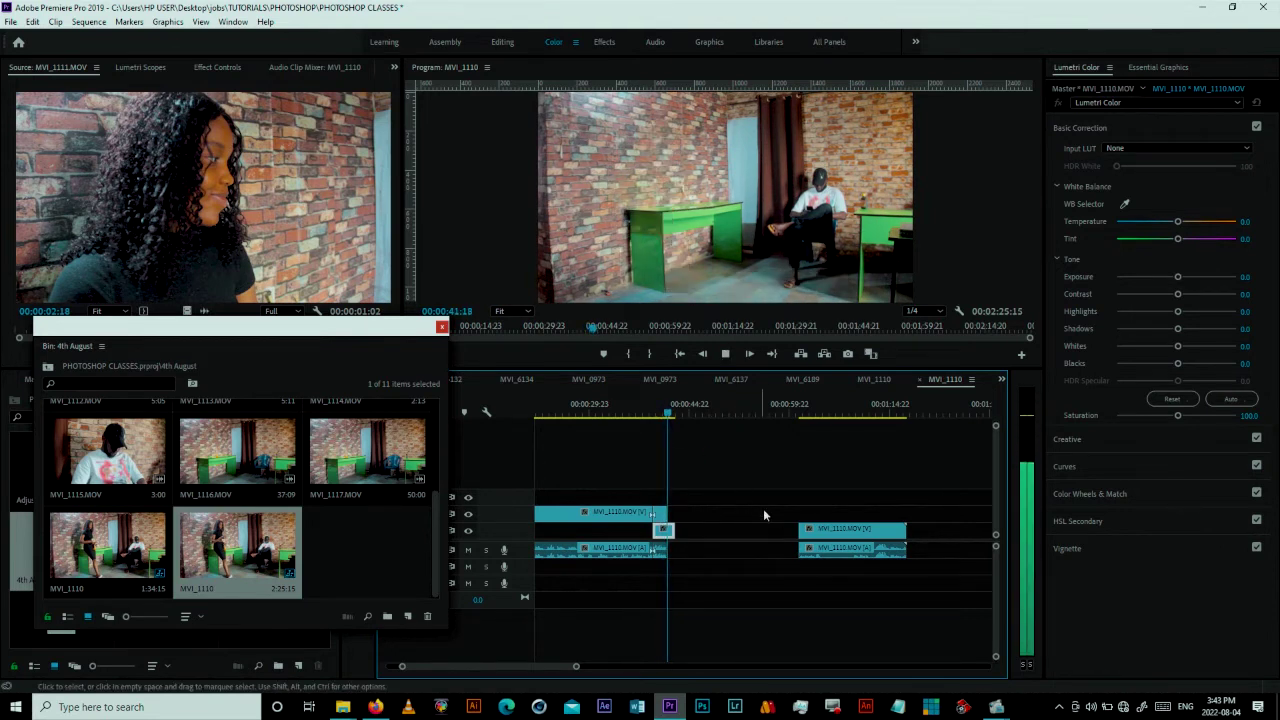
key("space")
Step: Slide the later wide shot left next to the first clip and play the new cut
left_click(800, 530)
left_click_drag(773, 538, 649, 538)
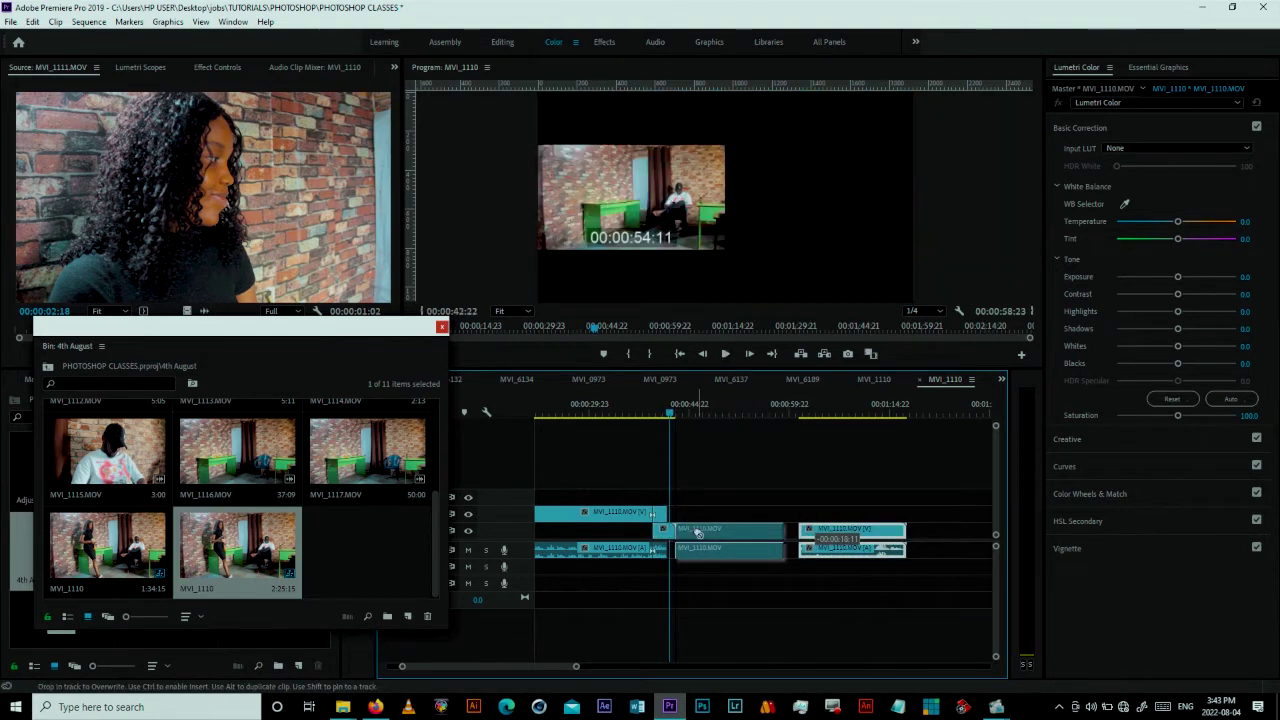
left_click_drag(668, 413, 660, 413)
key("space")
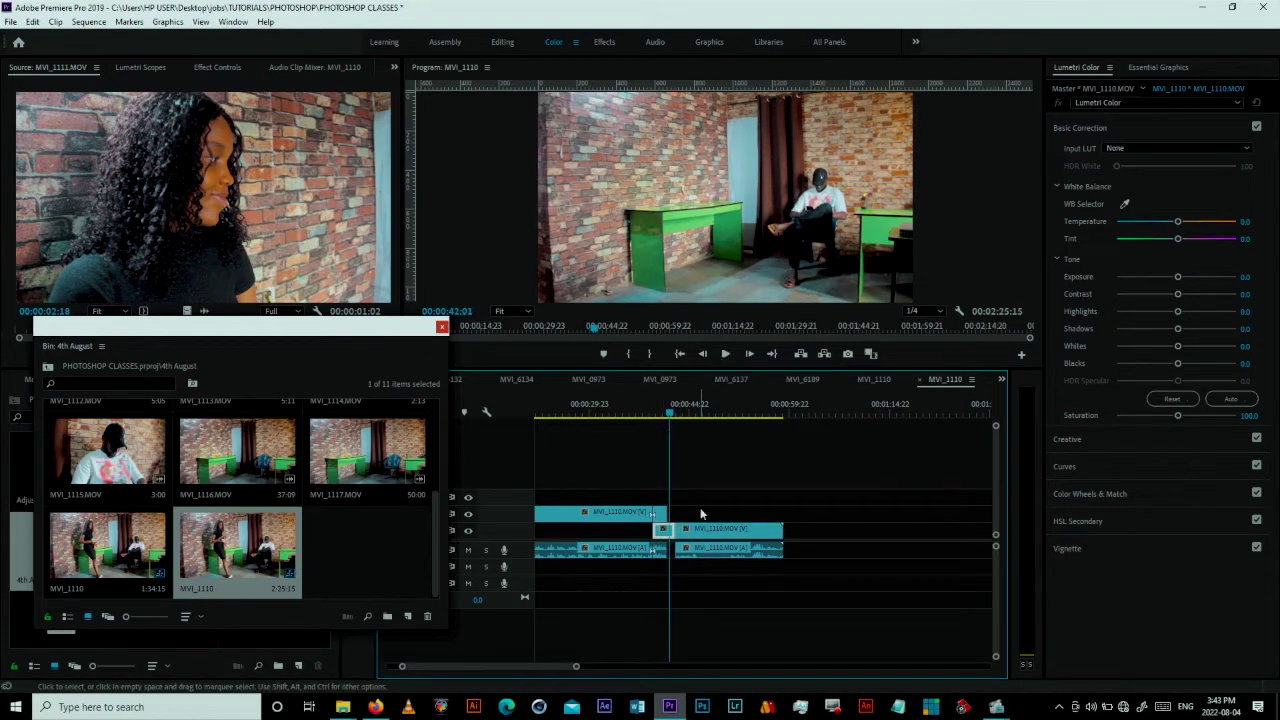
Step: Zoom in, close the gap after the short clip, and replay the cut
key("equal")
mouse_move(663, 528)
left_mouse_down()
mouse_move(641, 418)
mouse_move(614, 412)
left_mouse_up()
key("space")
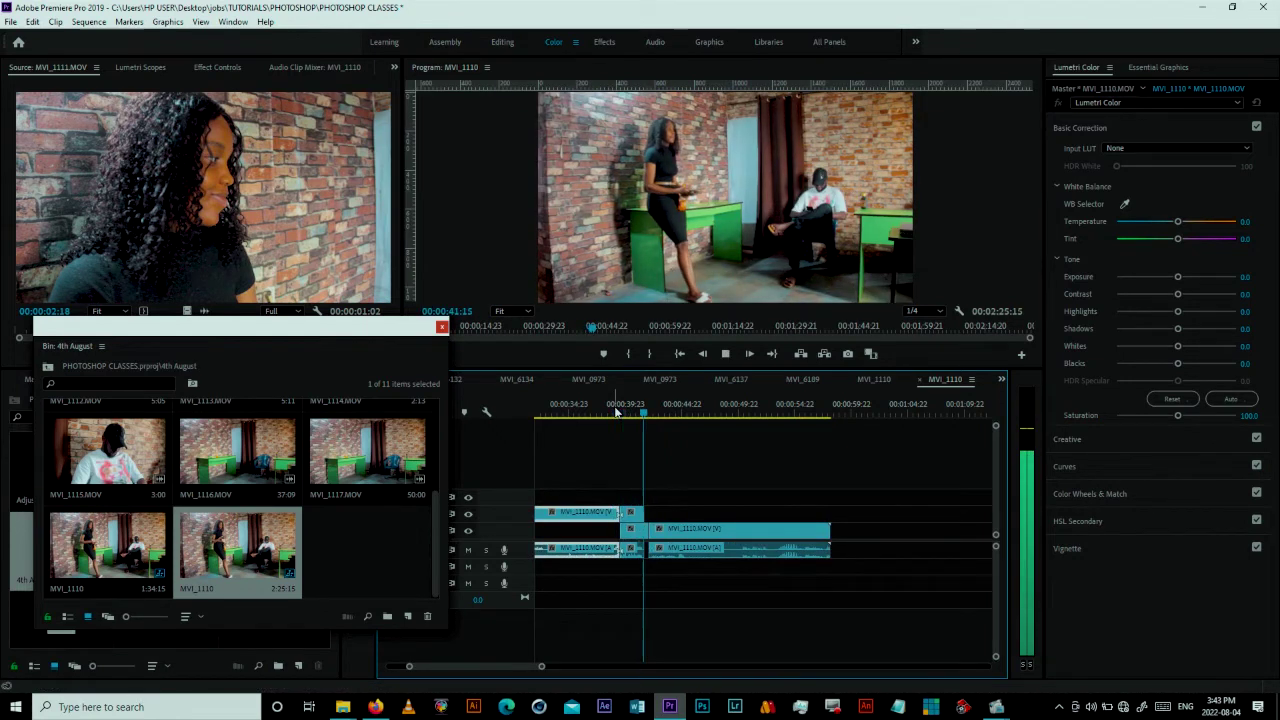
key("space")
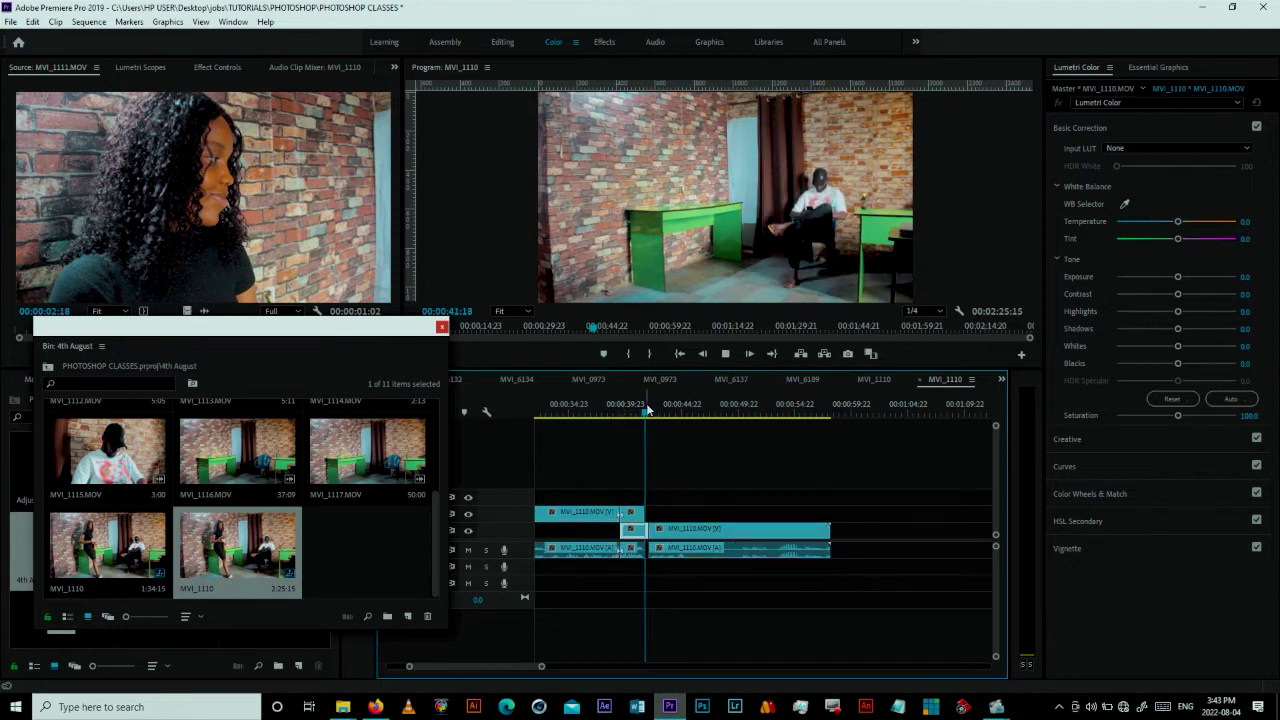
key("space")
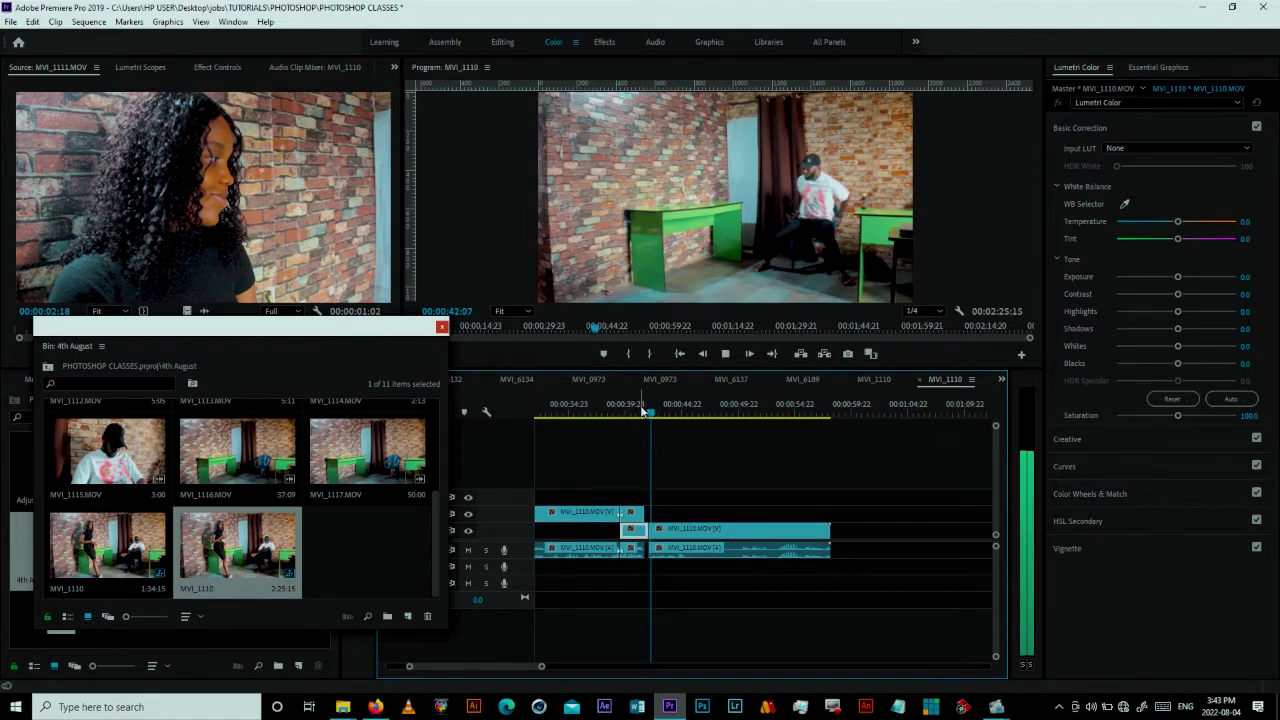
left_click(641, 410)
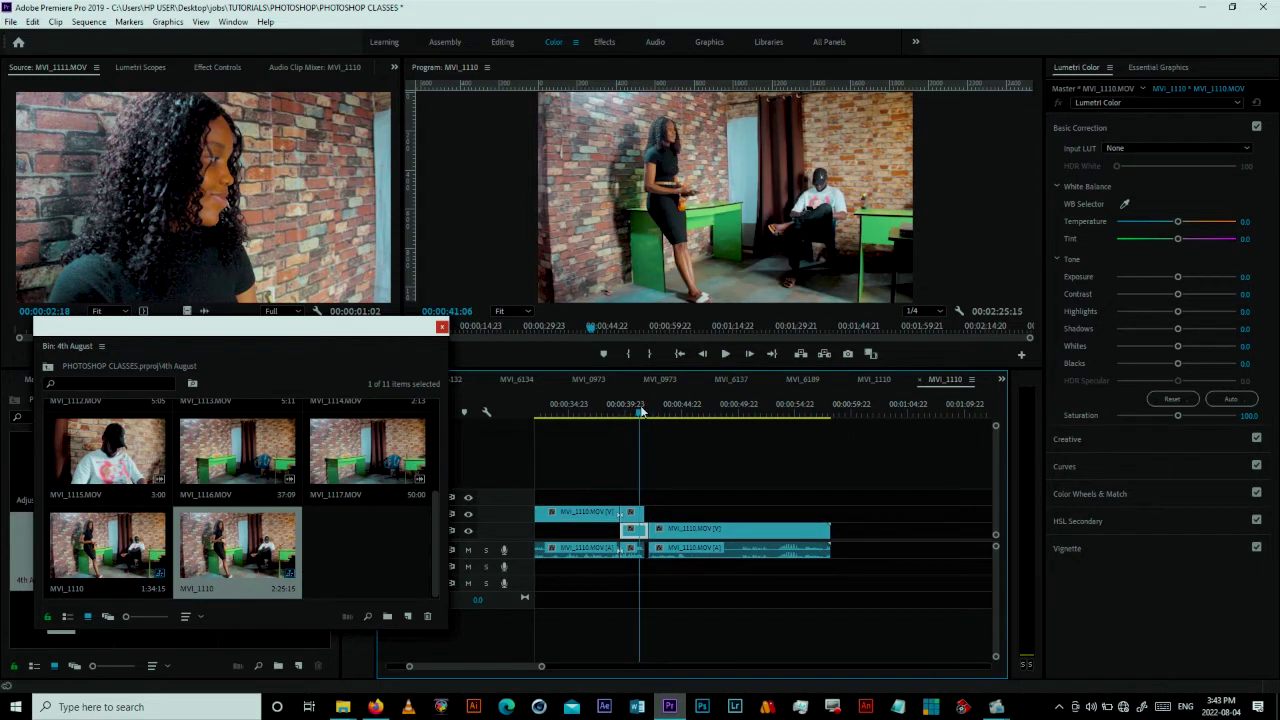
key("space")
left_click(641, 410)
Step: Zoom in closely on the frames around the cut, then zoom back out
key("=")
key("=")
key("=")
left_click(669, 411)
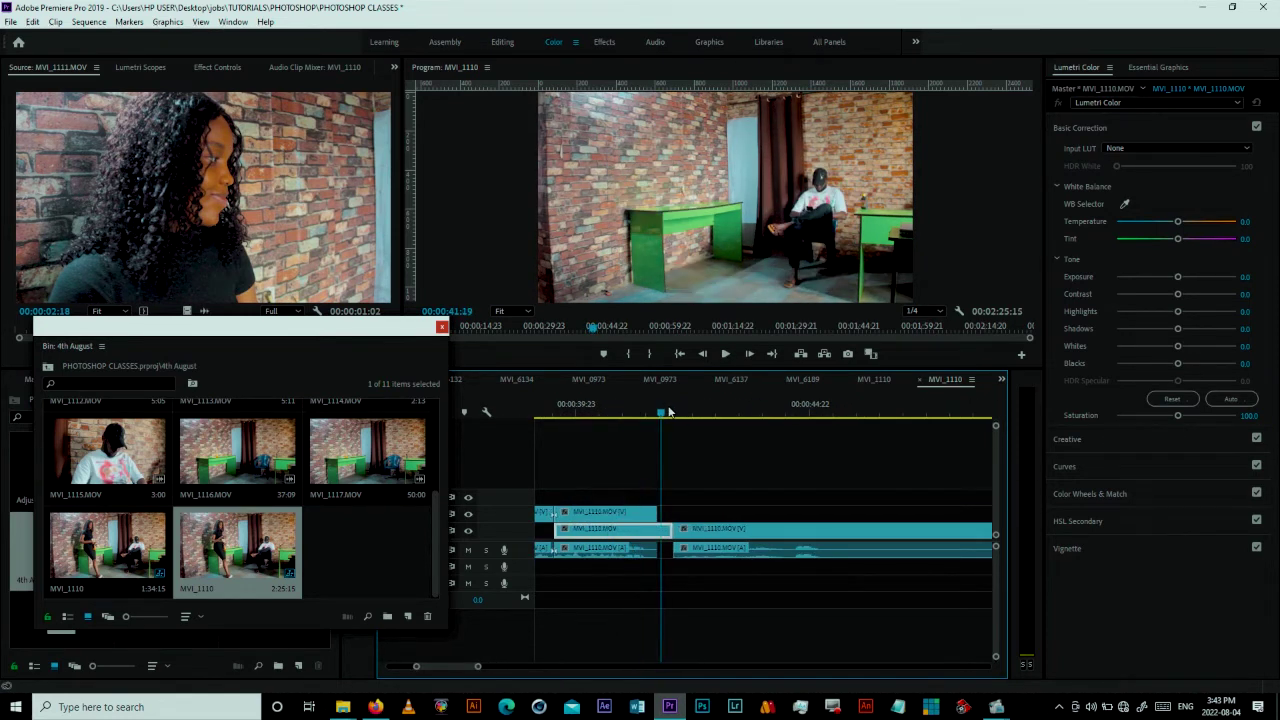
left_click_drag(670, 413, 615, 413)
key("minus")
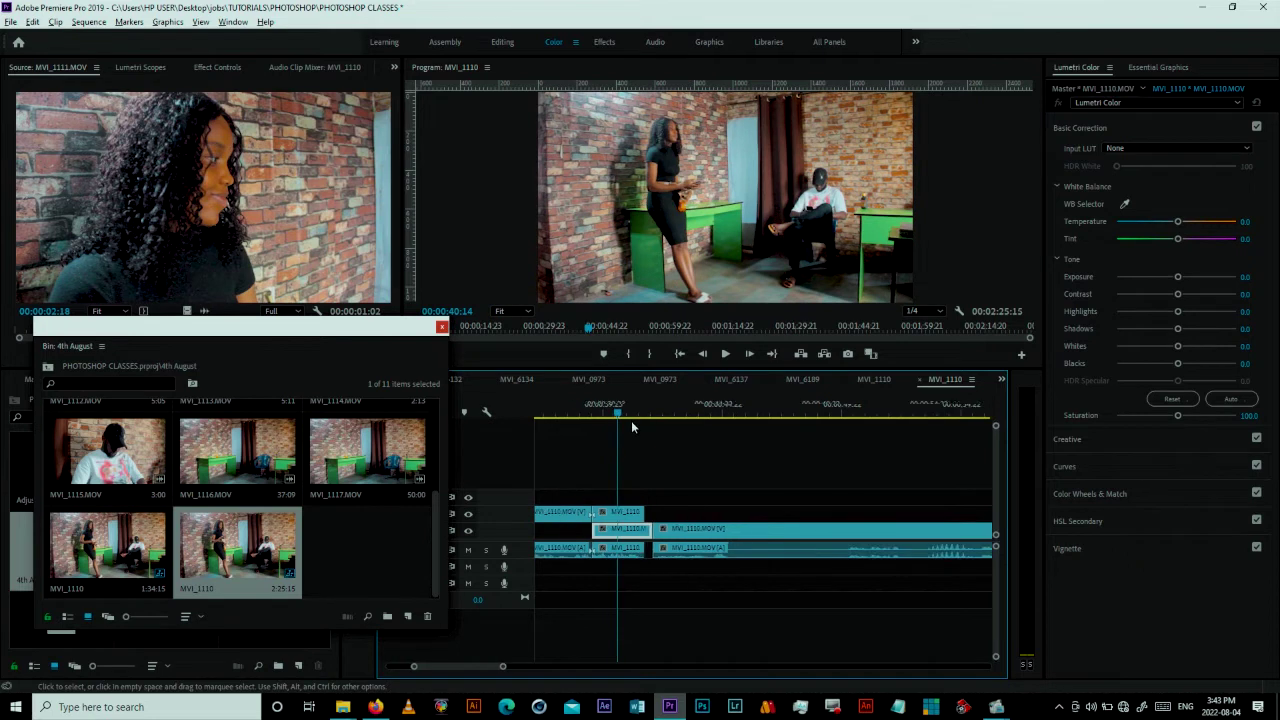
key("minus")
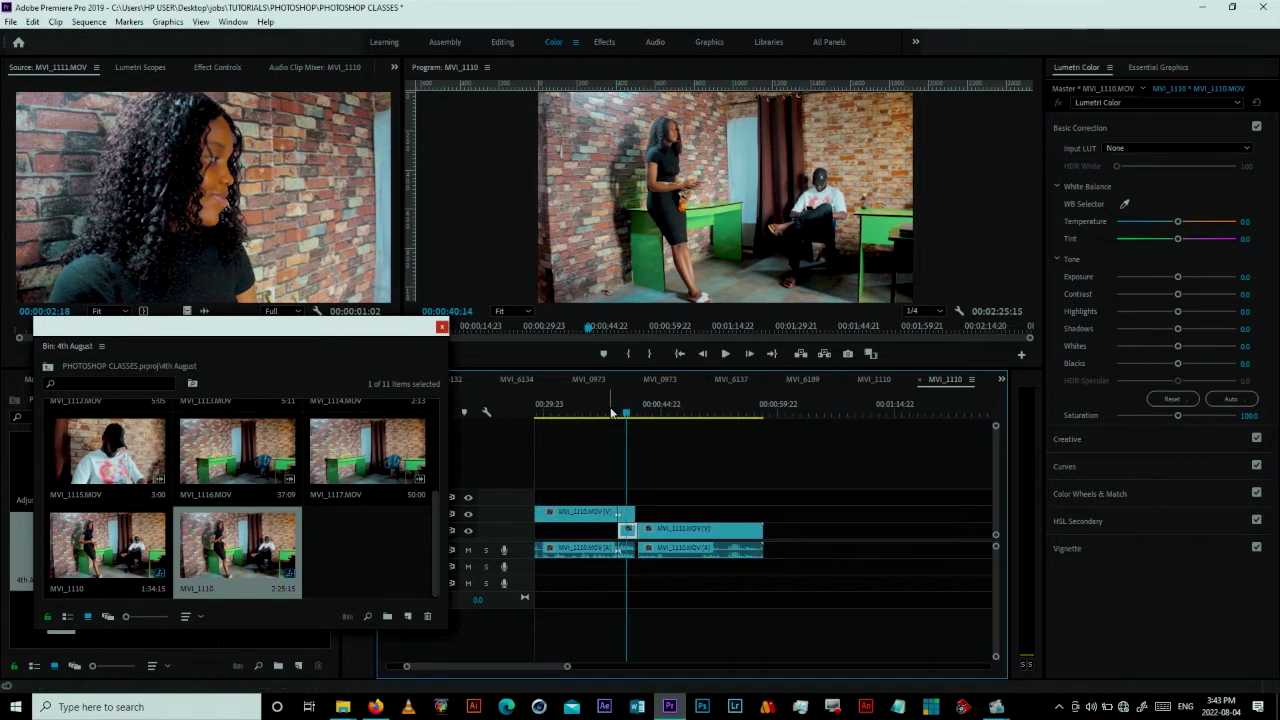
Step: Replay the girl's vanishing moment from just before the cut at a wider zoom
left_click(612, 413)
key("space")
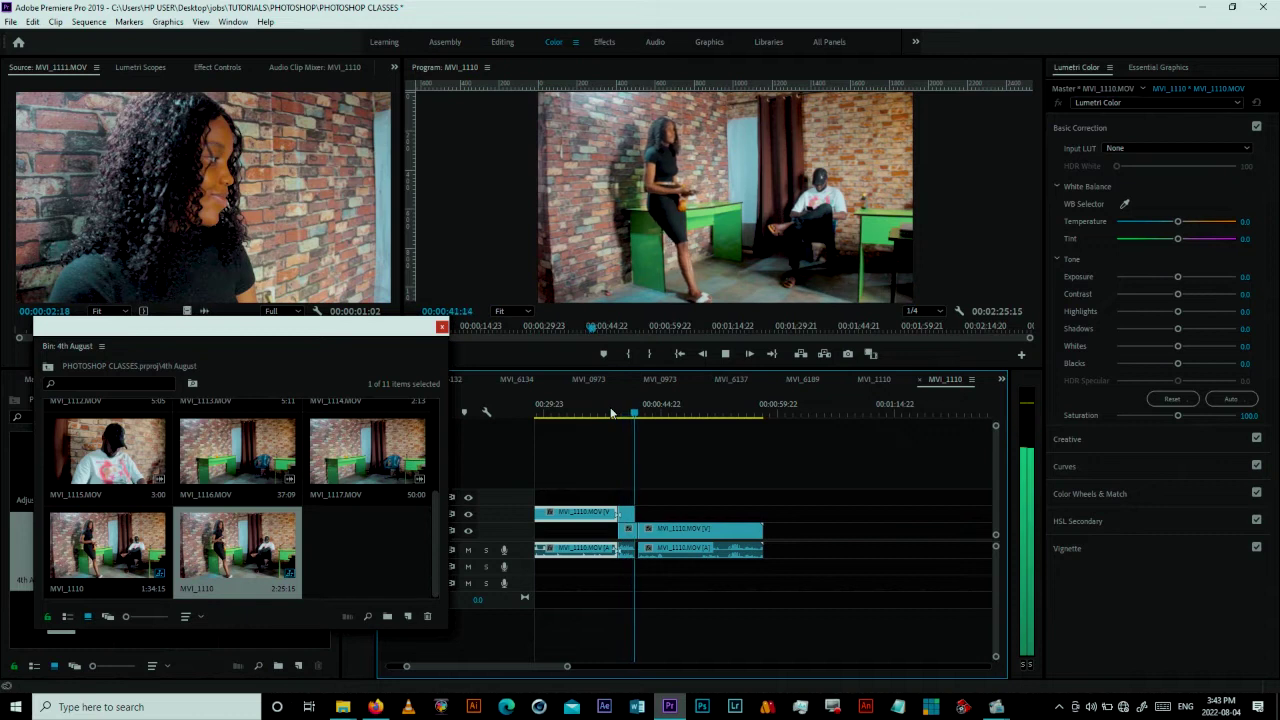
left_click(621, 416)
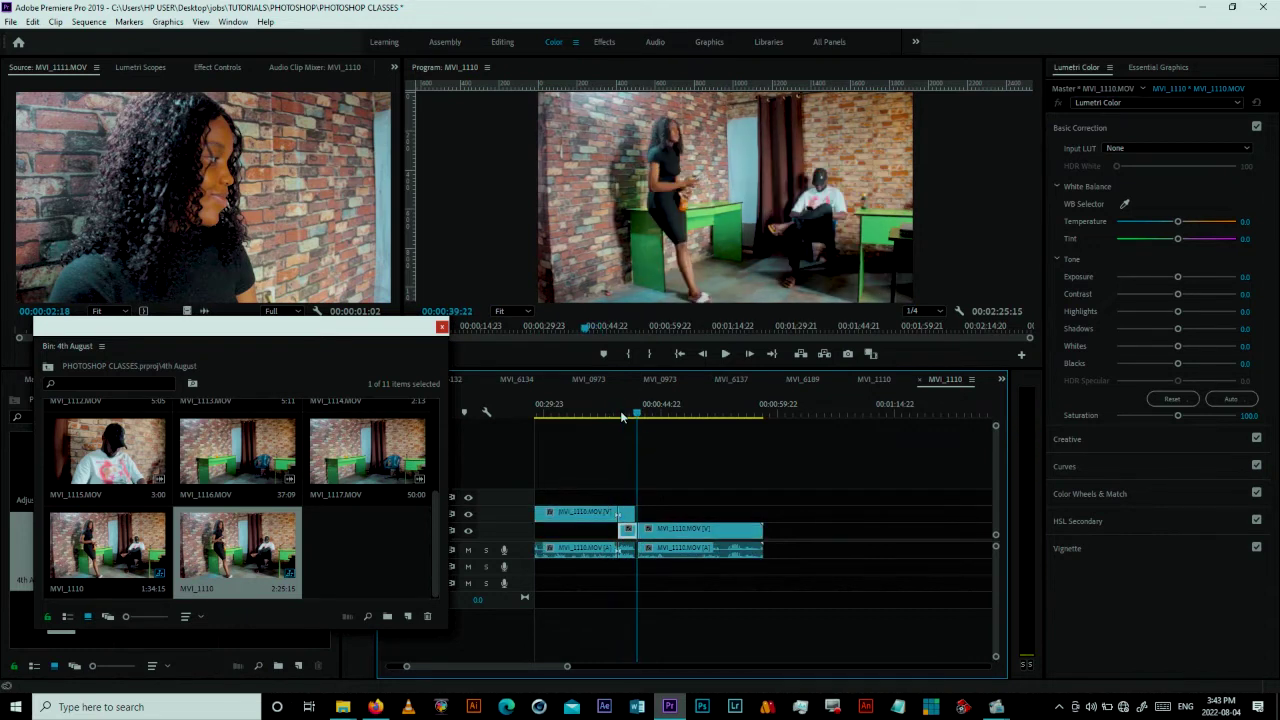
key("space")
left_click(626, 416)
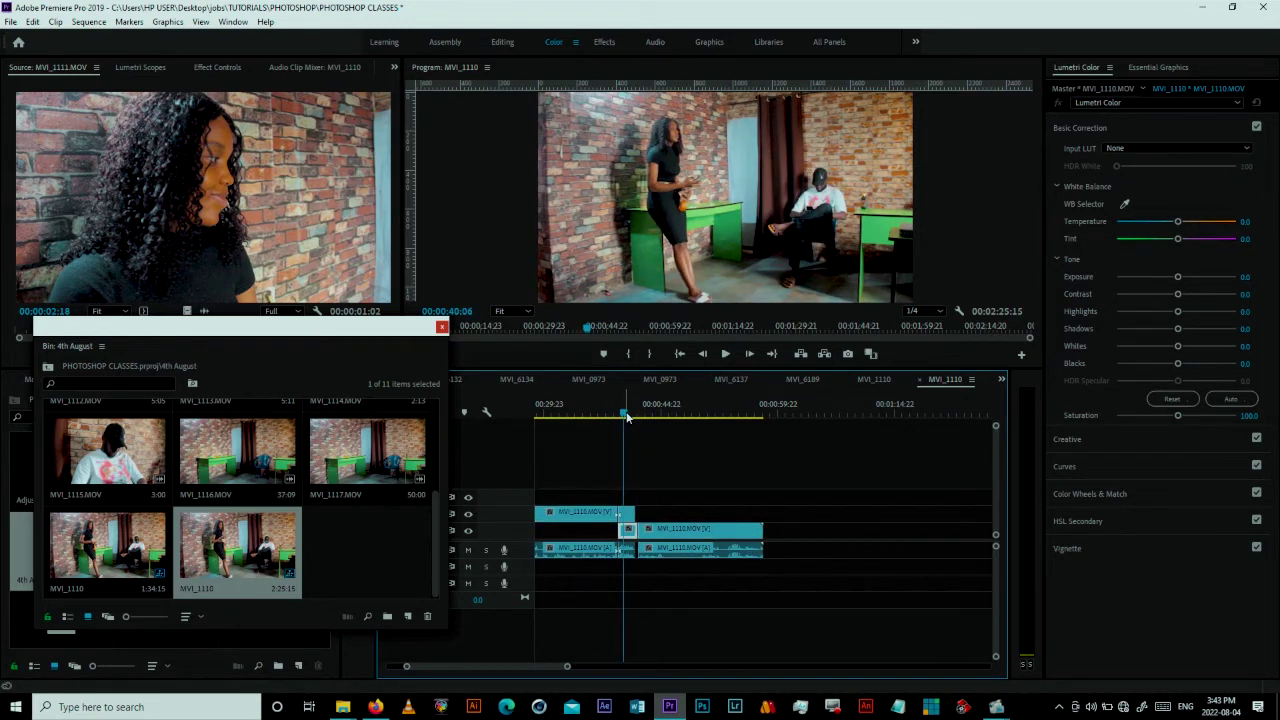
key("minus")
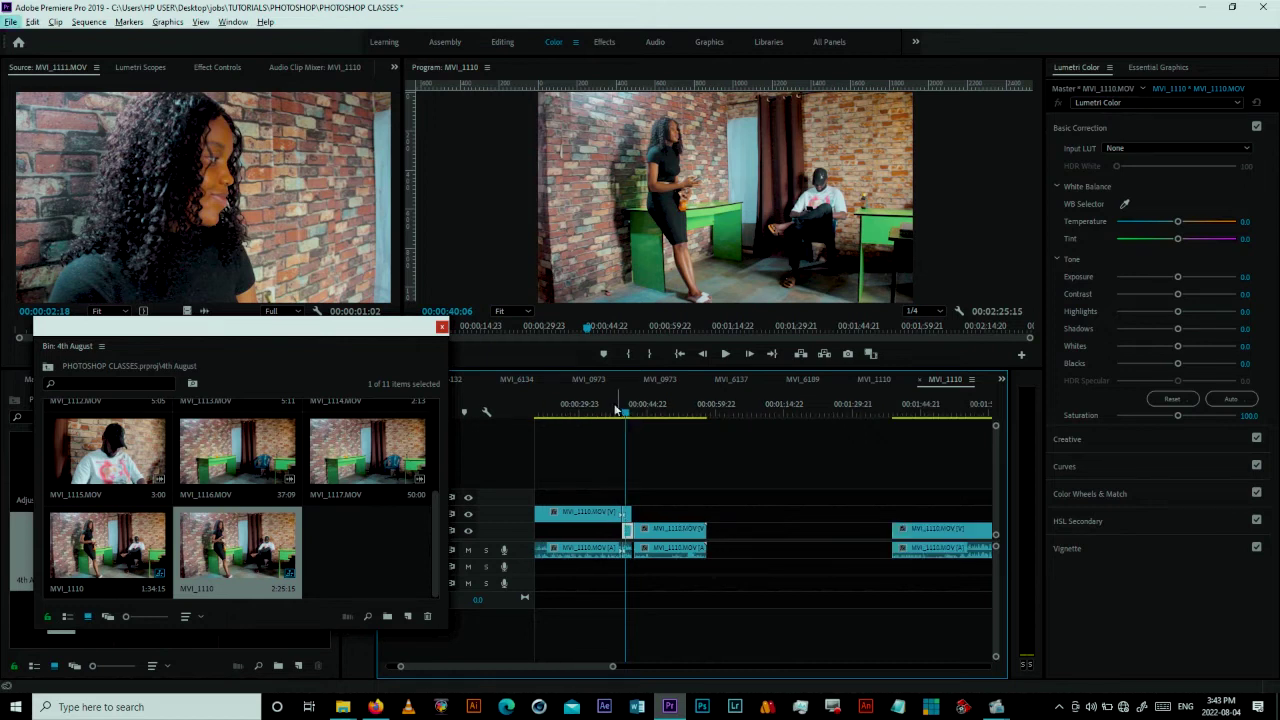
left_click(615, 410)
key("space")
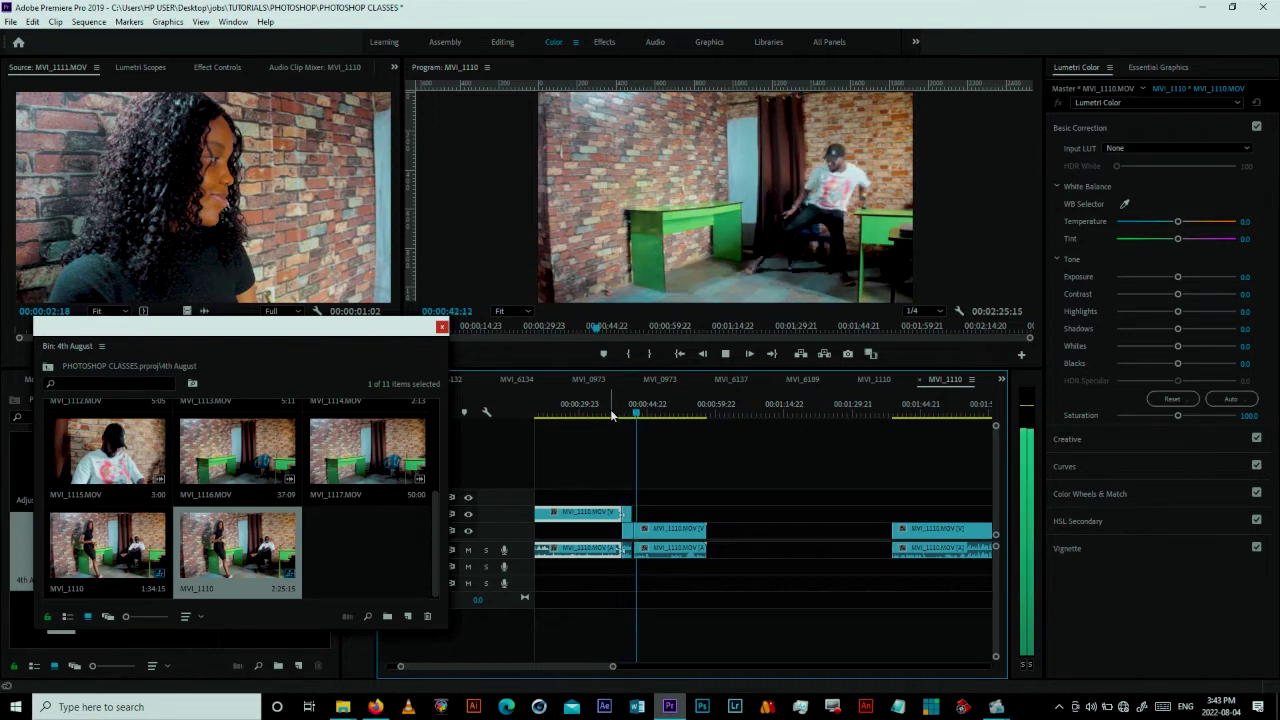
key("space")
Step: Load MVI_1112.MOV into the Source monitor, moving the bin window aside
left_click_drag(338, 337, 384, 326)
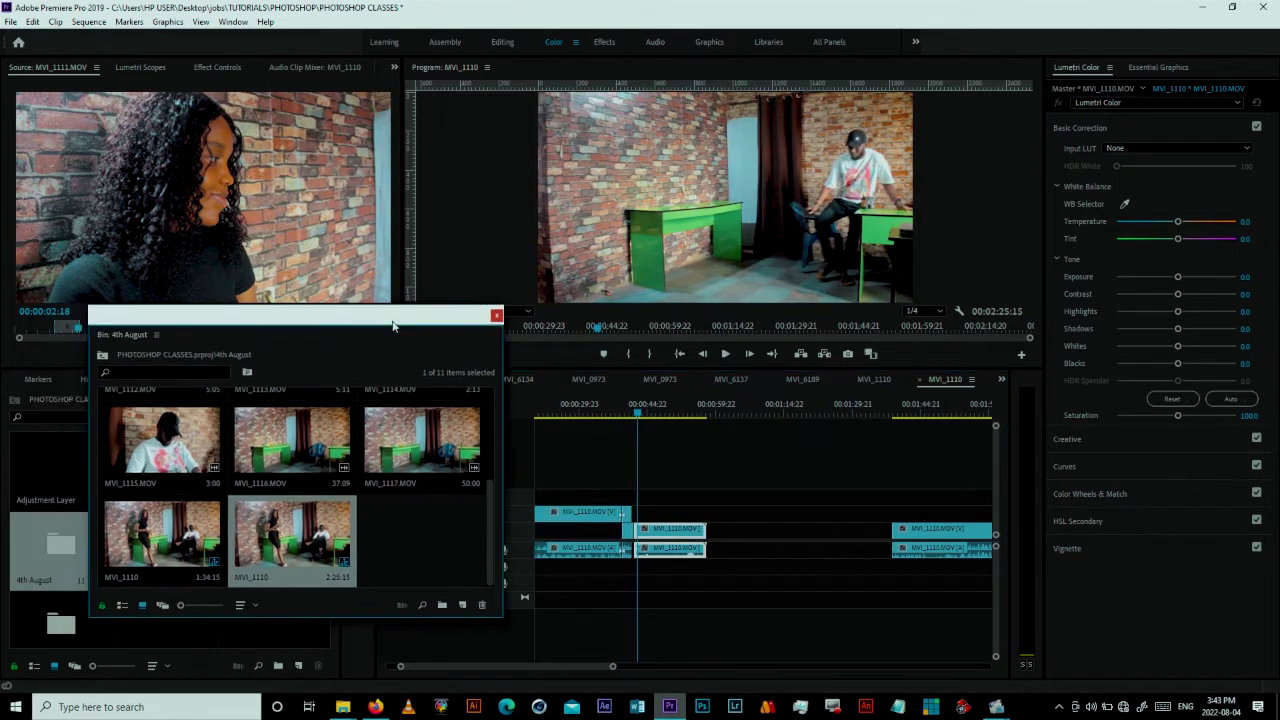
left_click_drag(480, 500, 483, 450)
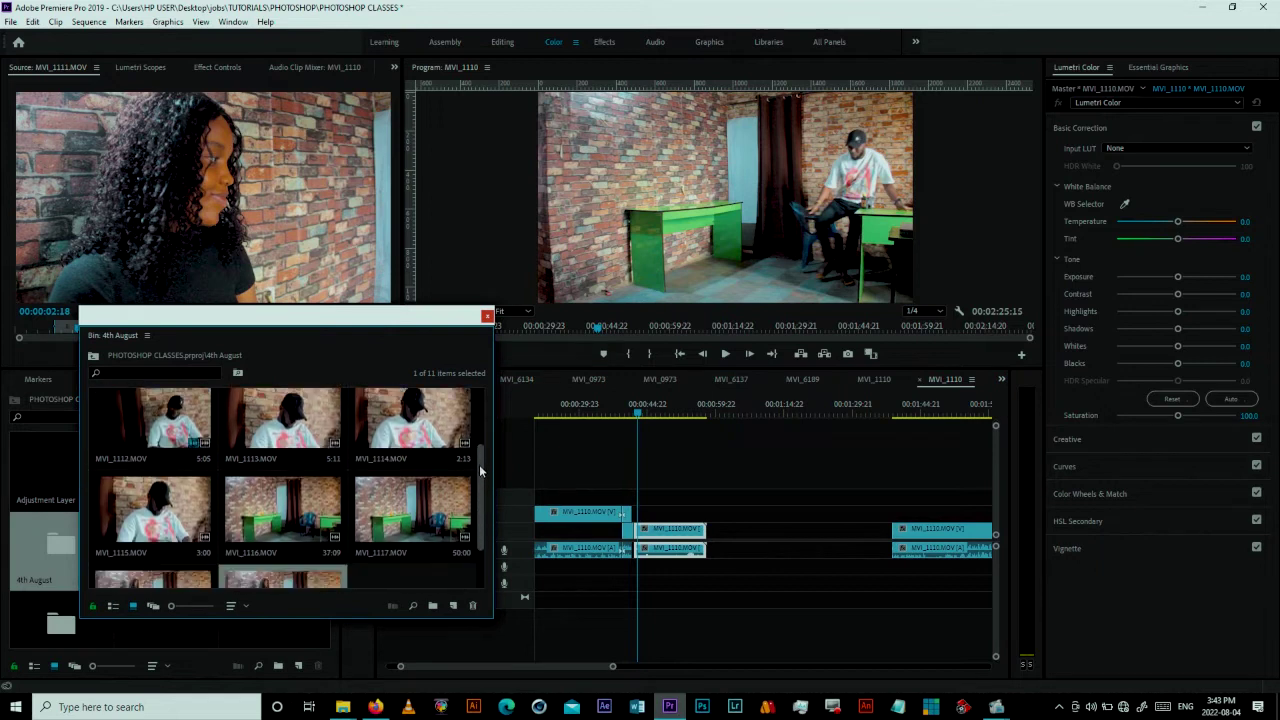
double_click(190, 494)
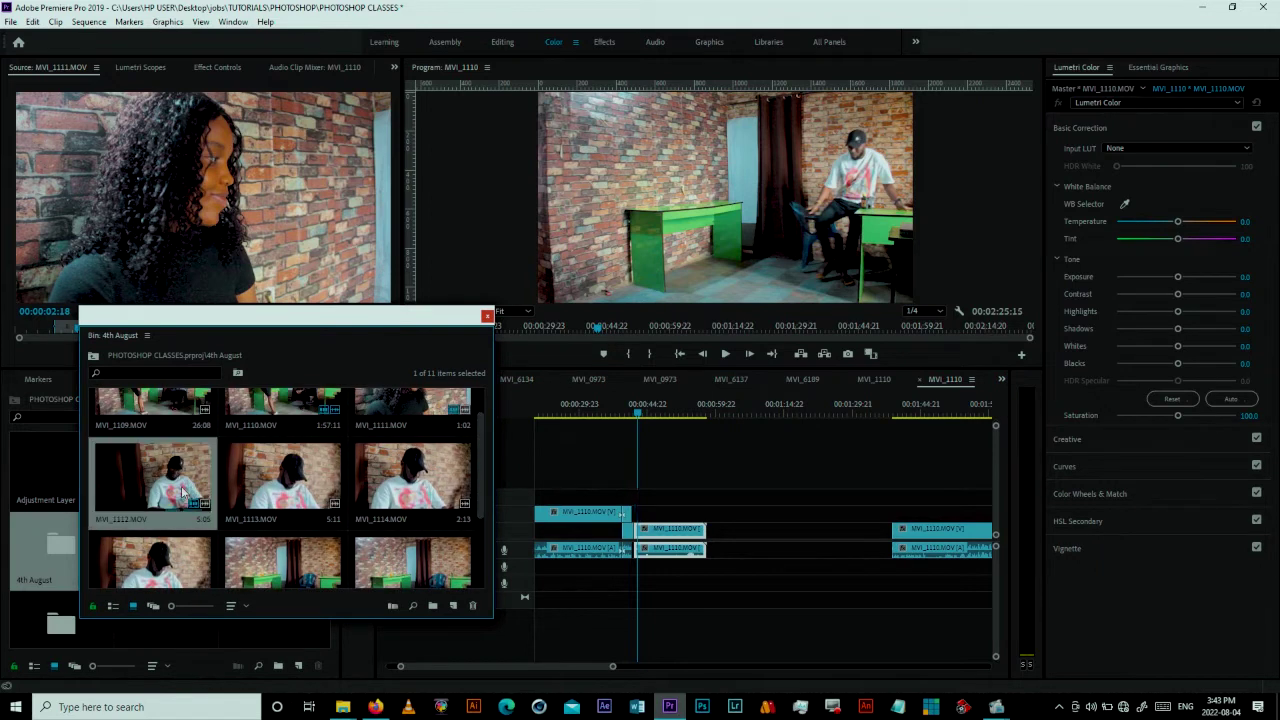
left_click_drag(301, 338, 205, 384)
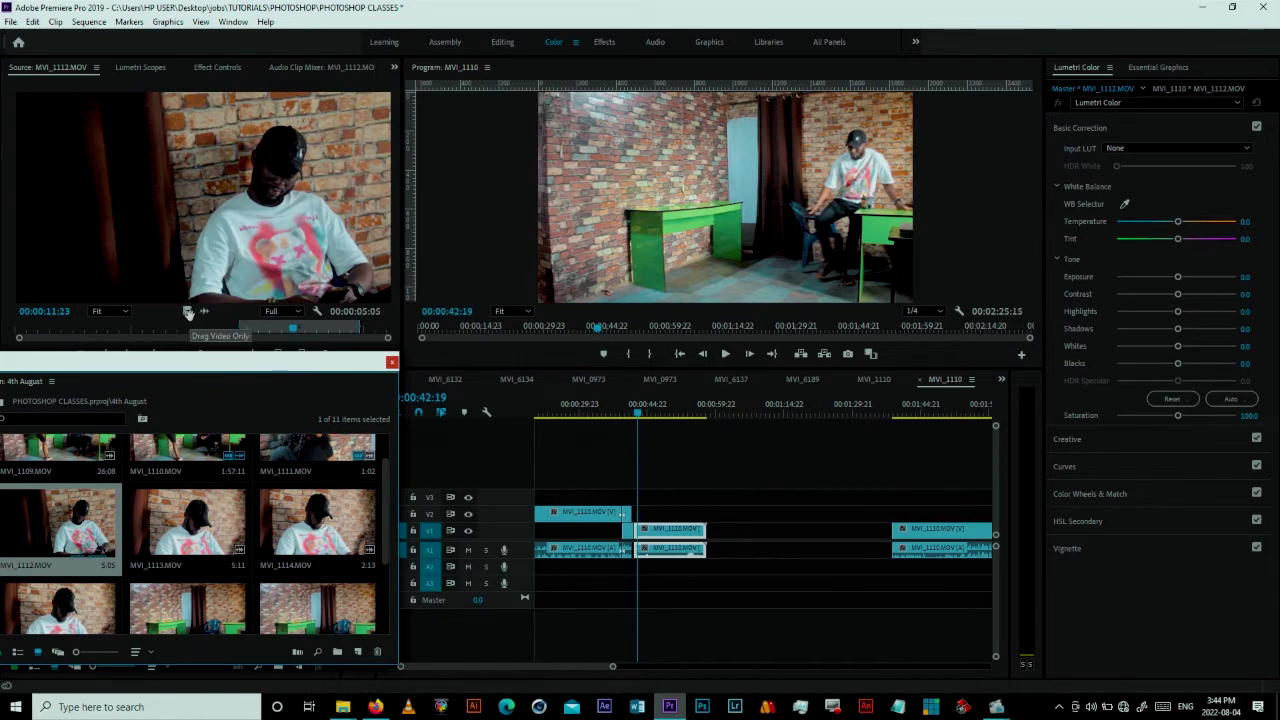
left_click_drag(210, 362, 214, 390)
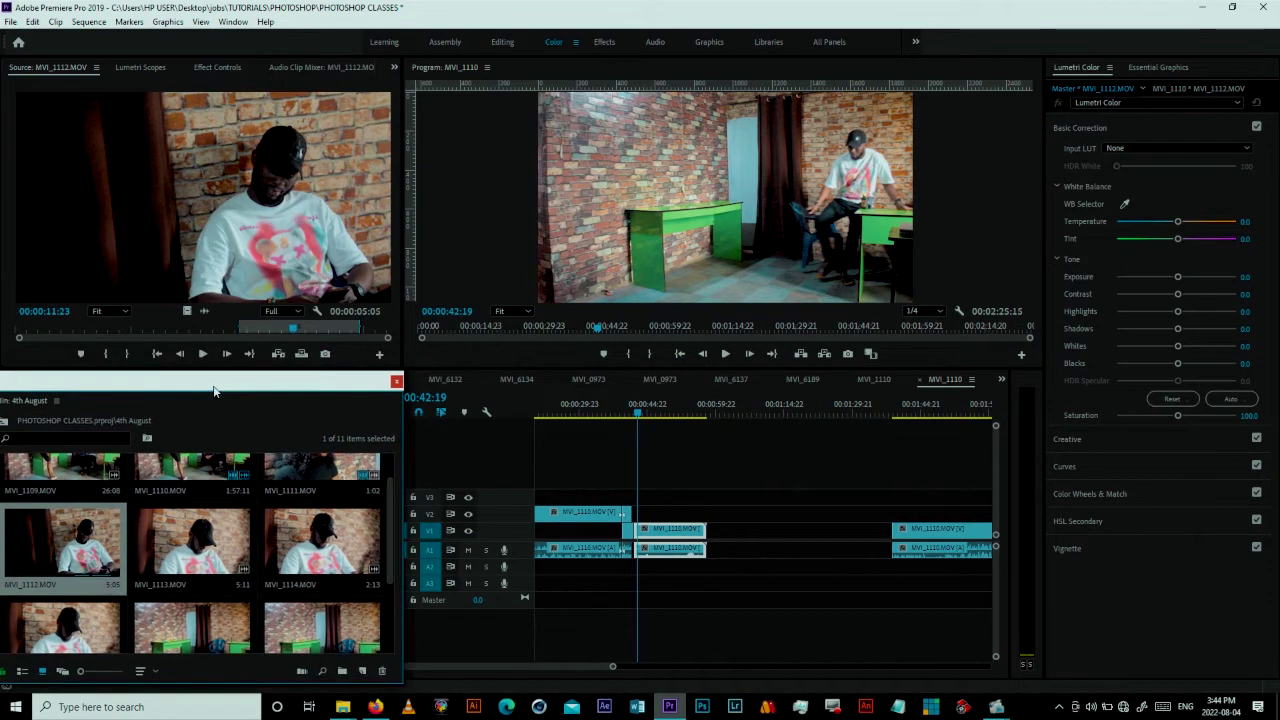
Step: Preview the marked close-up and drag its video onto V3 above the opening shot
left_click(159, 354)
key("space")
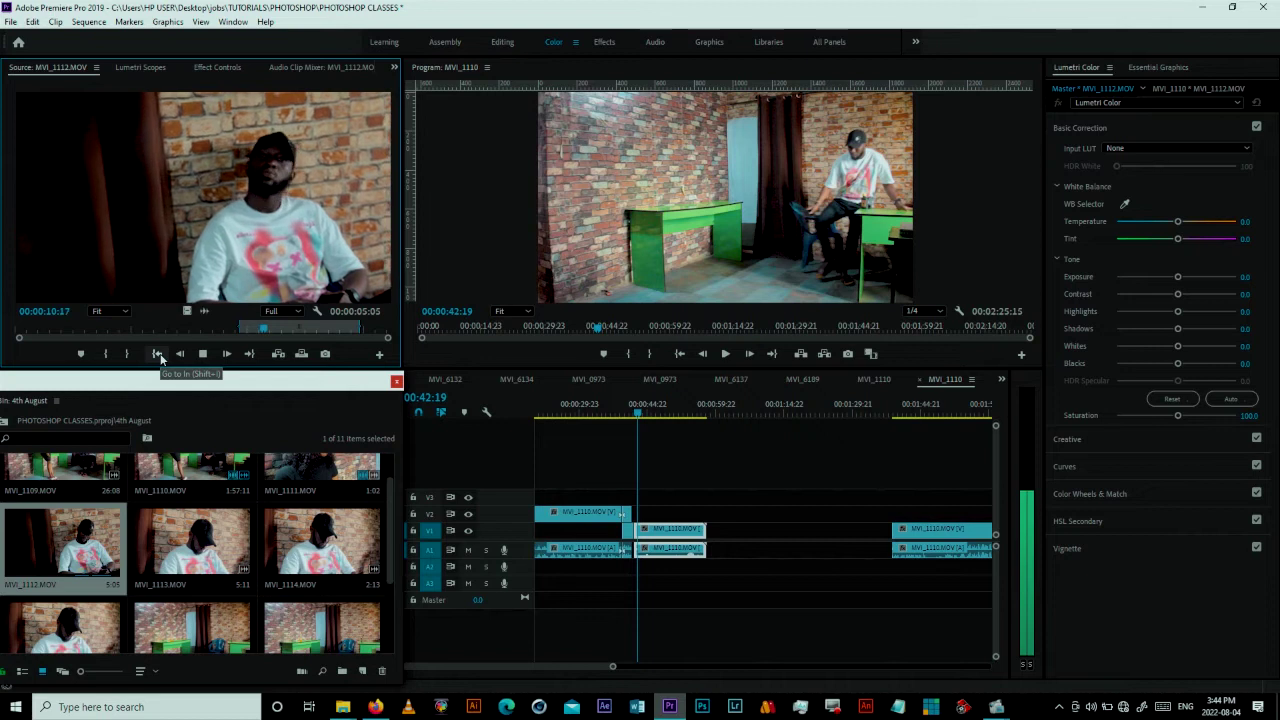
left_click_drag(187, 312, 566, 500)
left_click(560, 412)
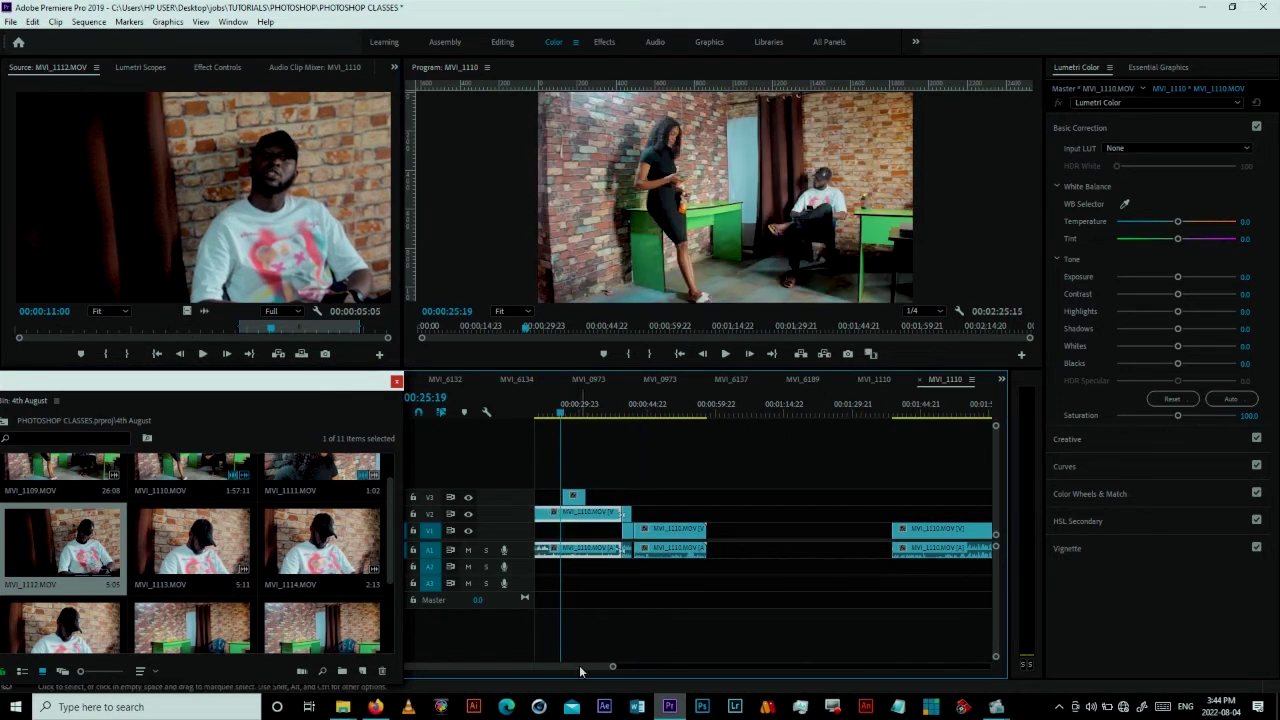
scroll(580, 671, "up", 3)
scroll(601, 669, "up", 3)
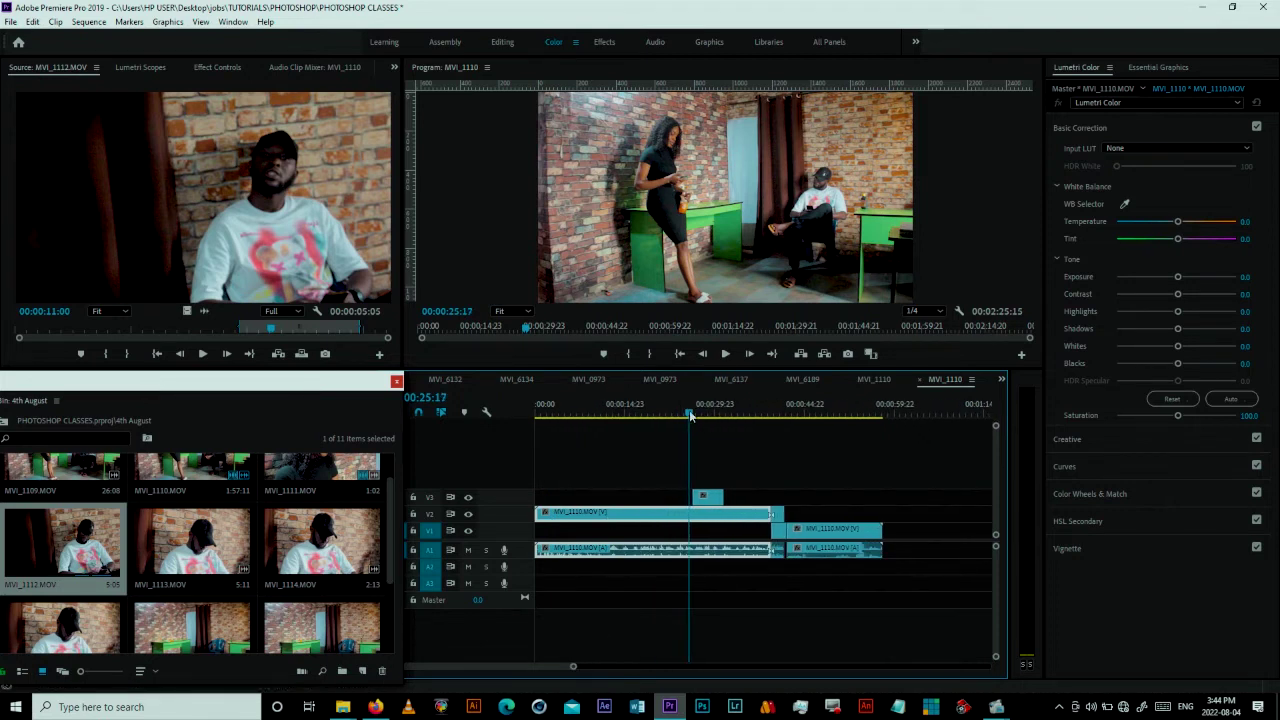
key("space")
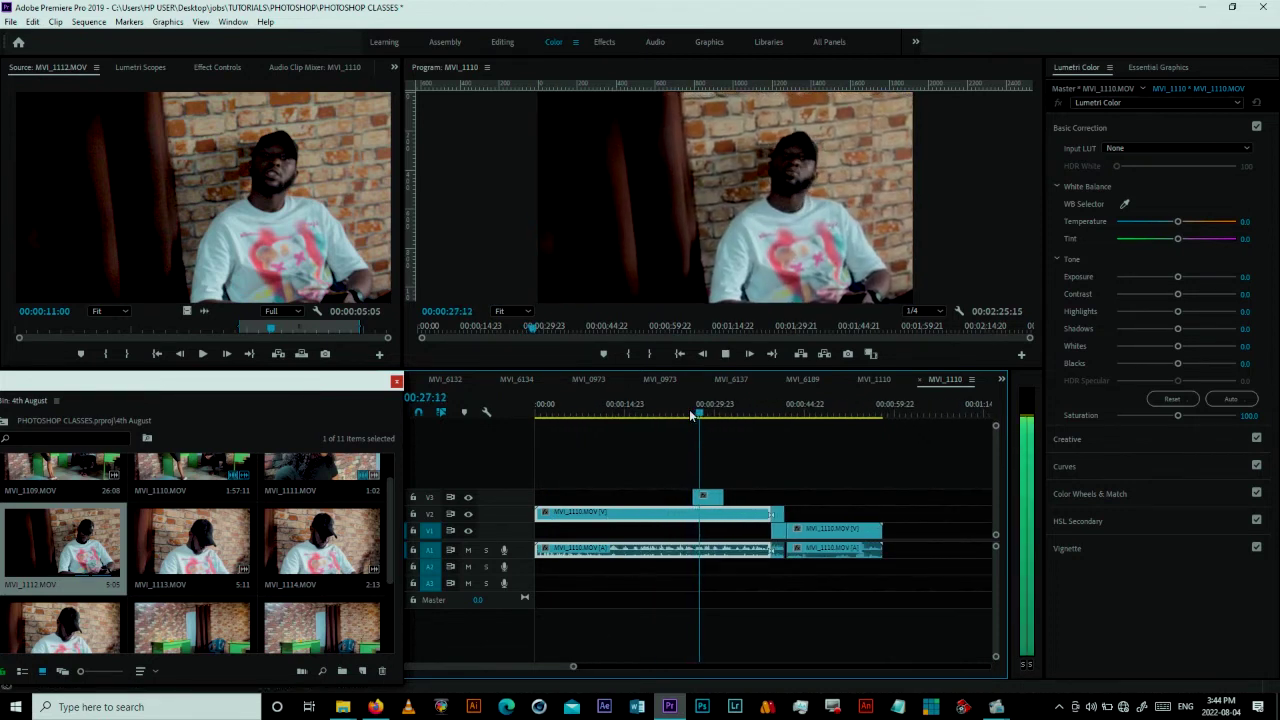
key("space")
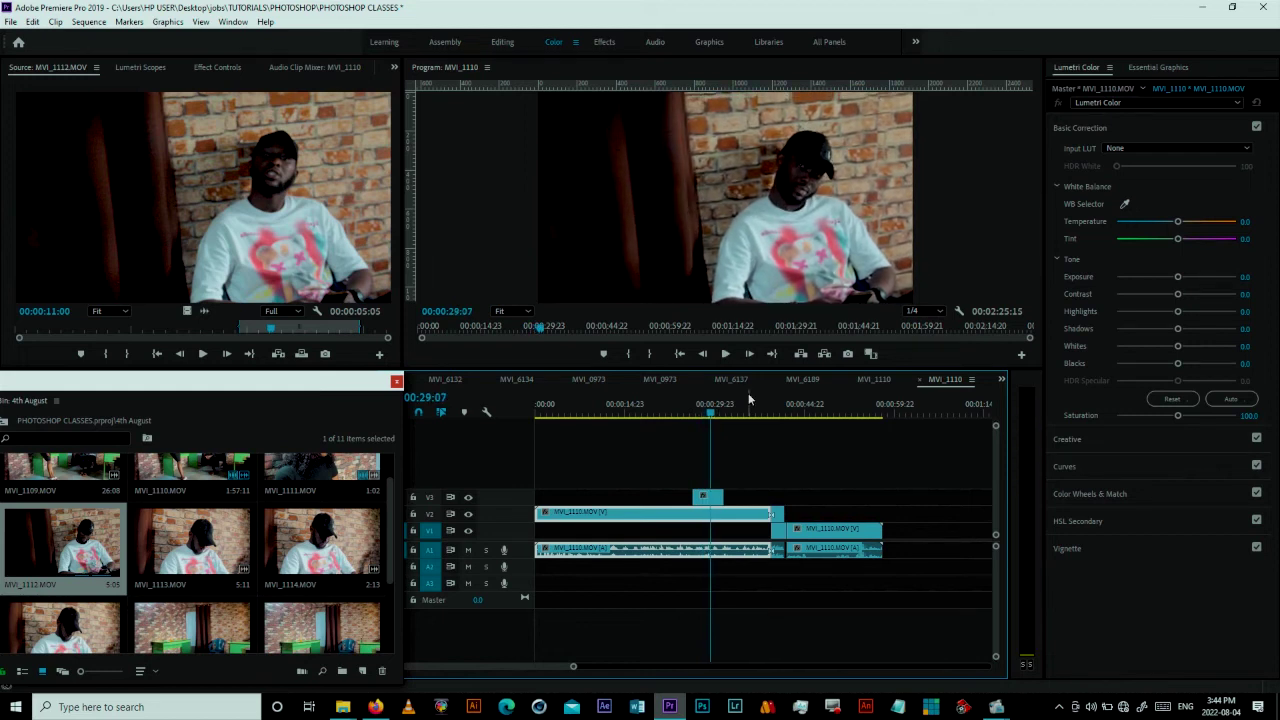
key("space")
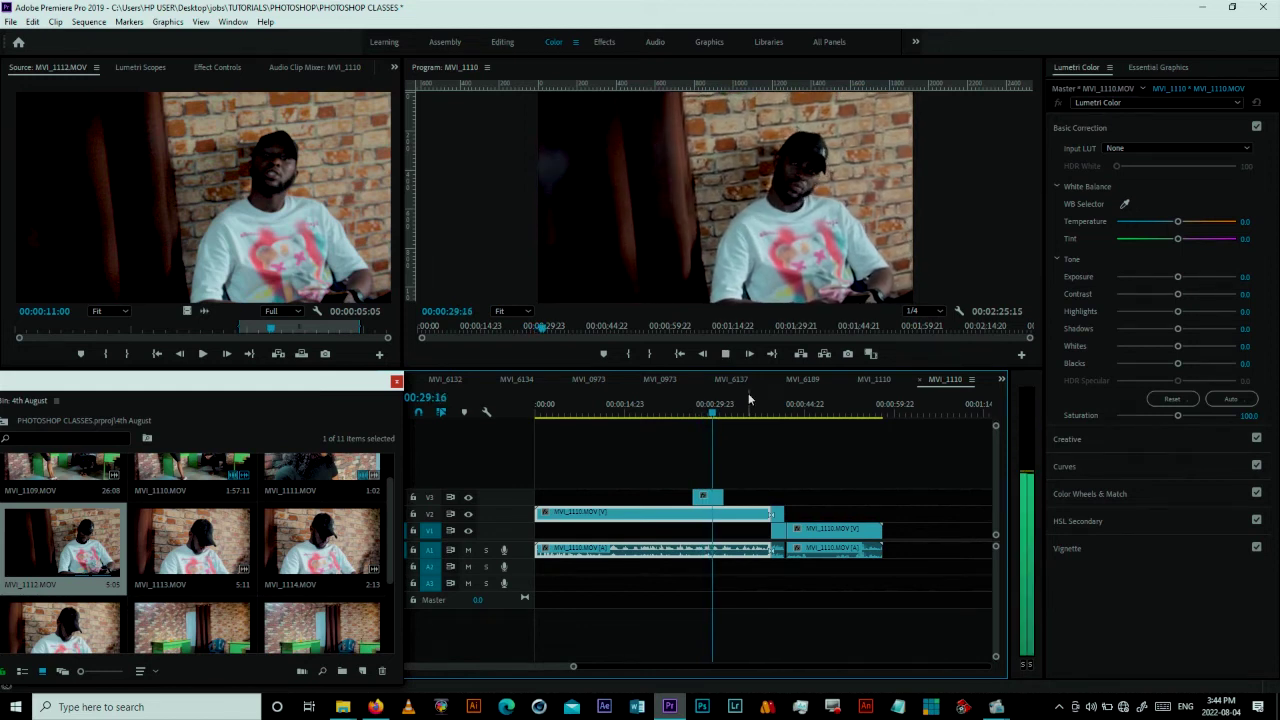
key("space")
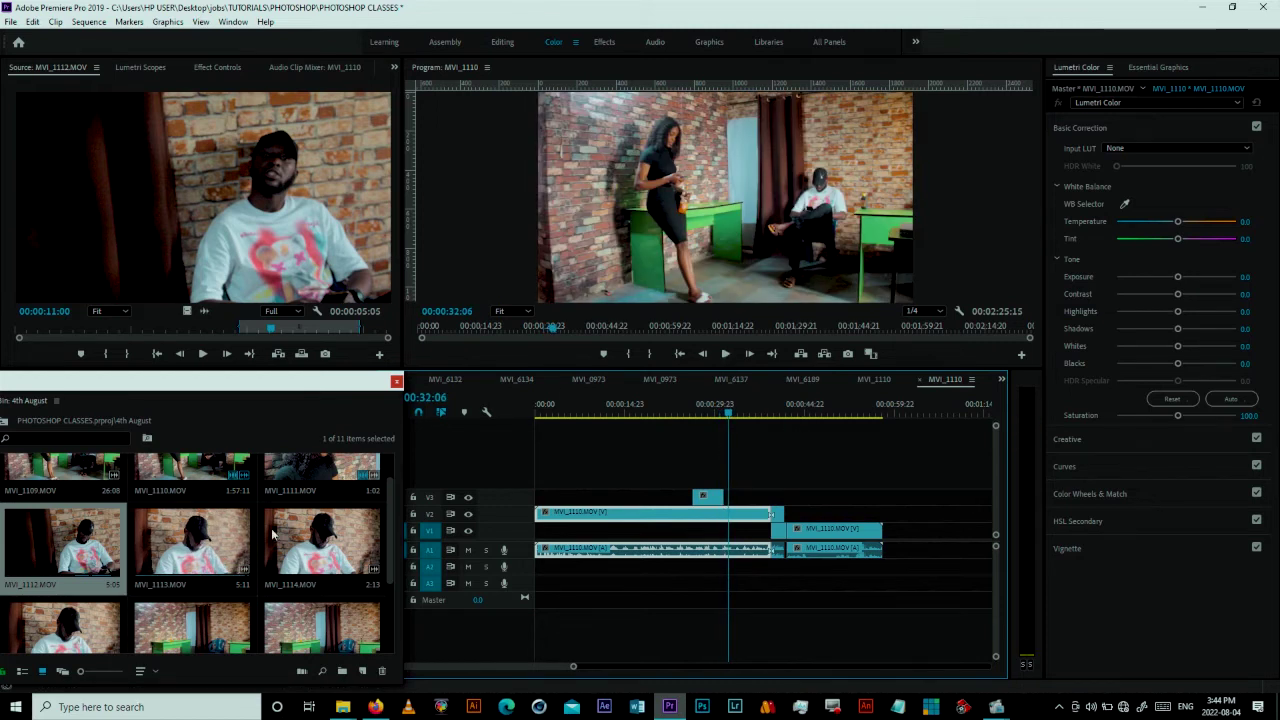
scroll(278, 538, "up", 1)
left_click_drag(296, 503, 207, 327)
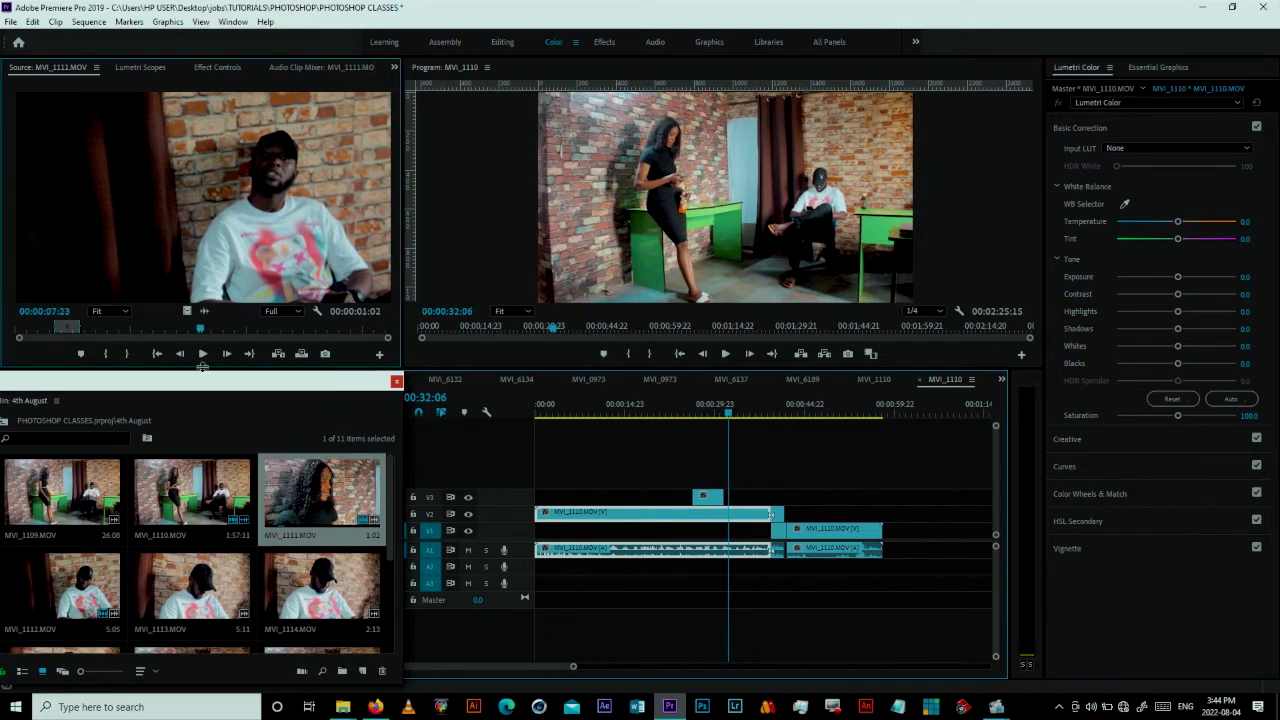
Step: Place the short clip on the top video track and play the sequence to check it
mouse_move(707, 496)
left_mouse_down()
mouse_move(716, 463)
mouse_move(728, 502)
mouse_move(716, 470)
left_mouse_up()
key("space")
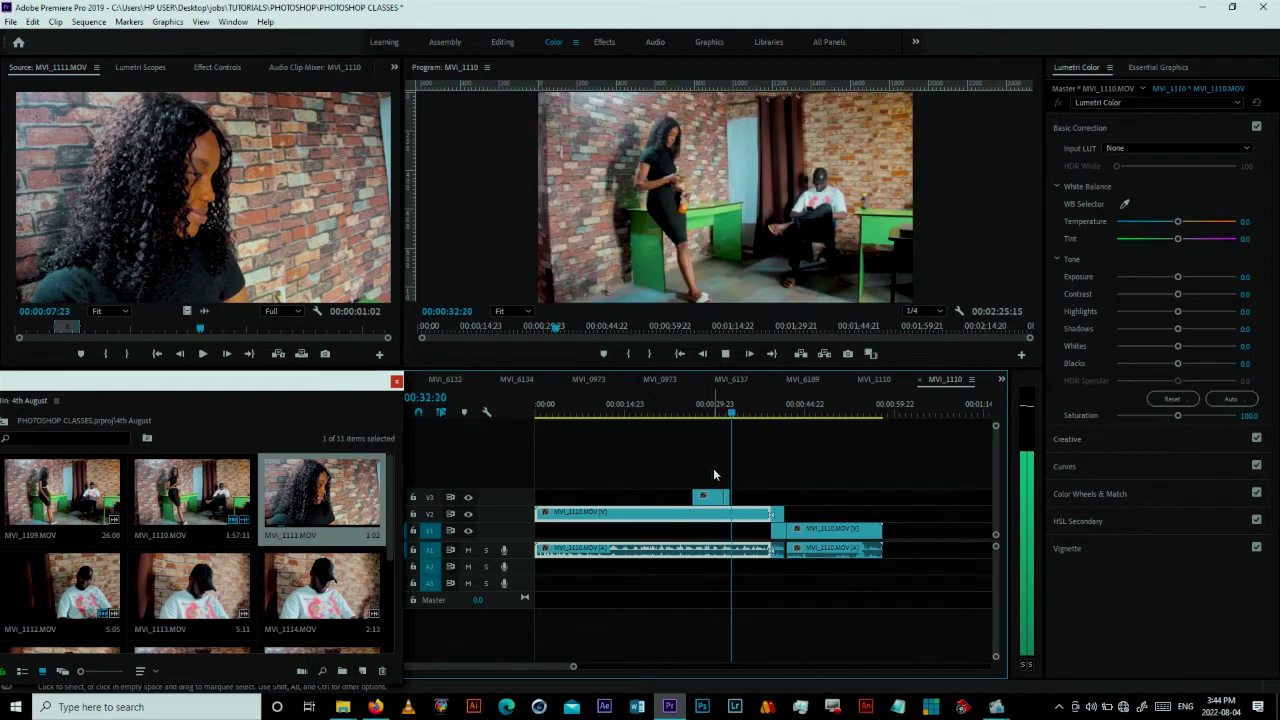
key("space")
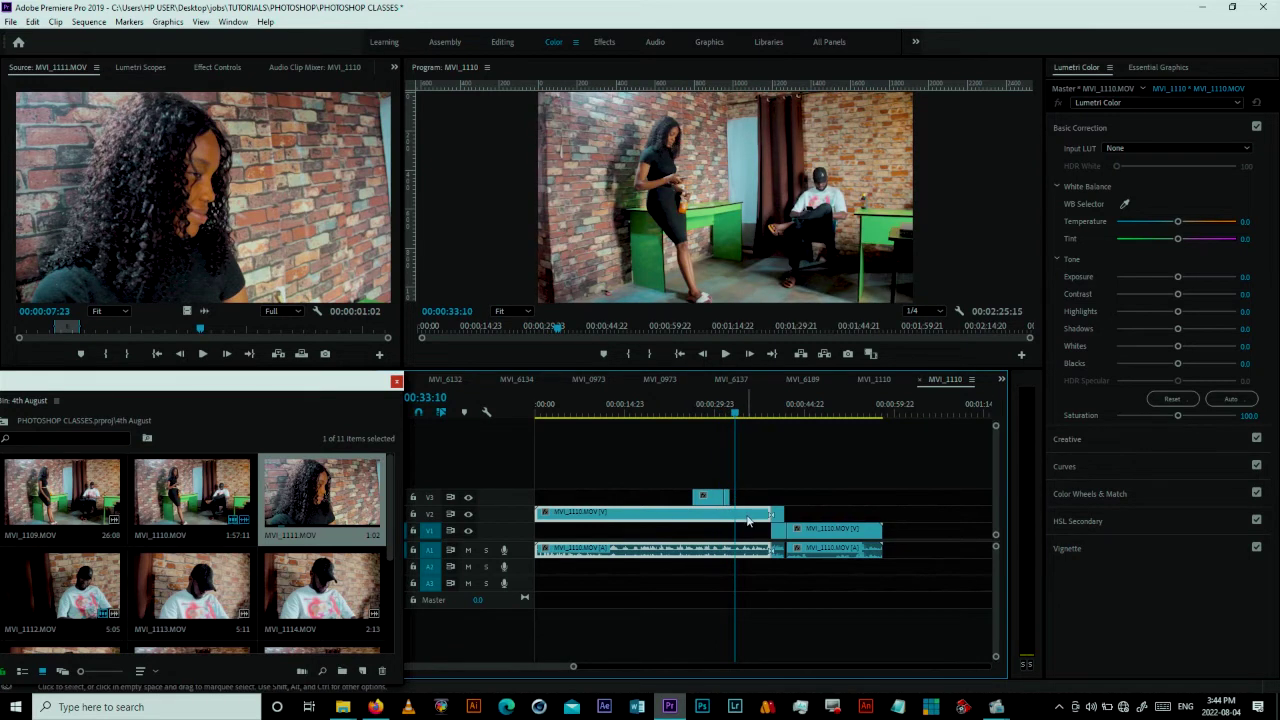
key("space")
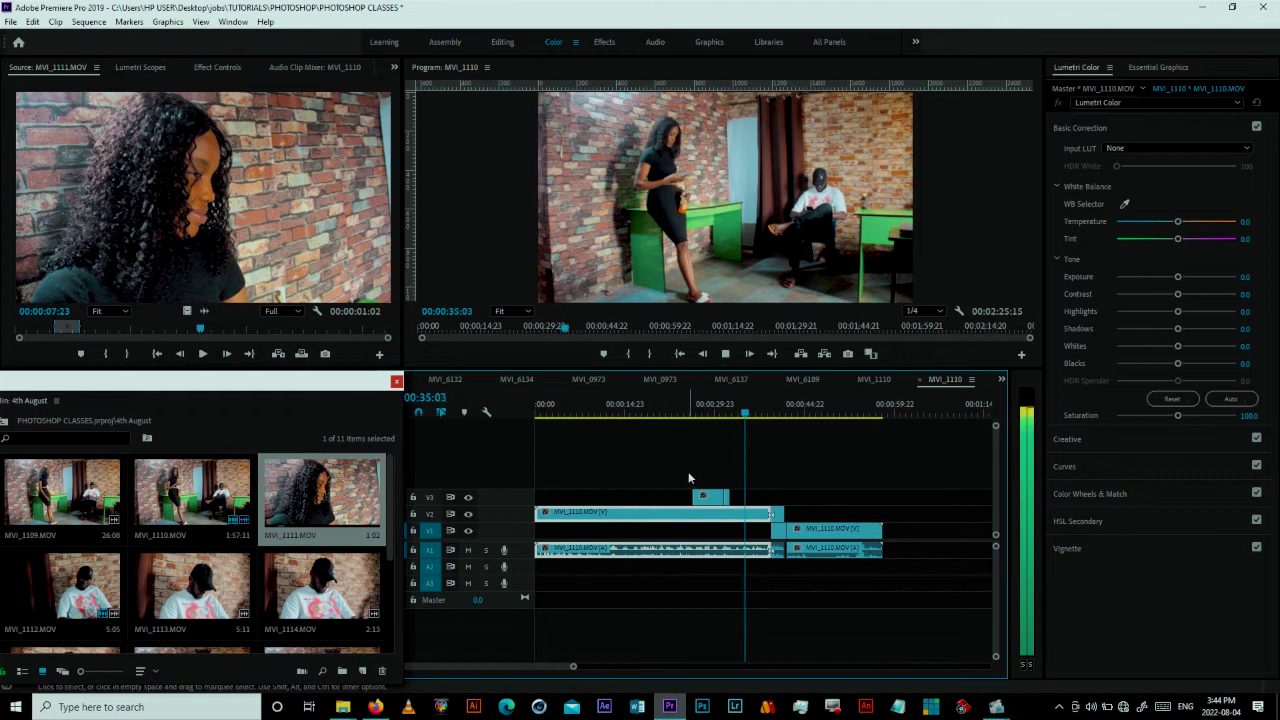
Step: Move the short top-track clip slightly later and replay the cut
left_click_drag(688, 471, 731, 474)
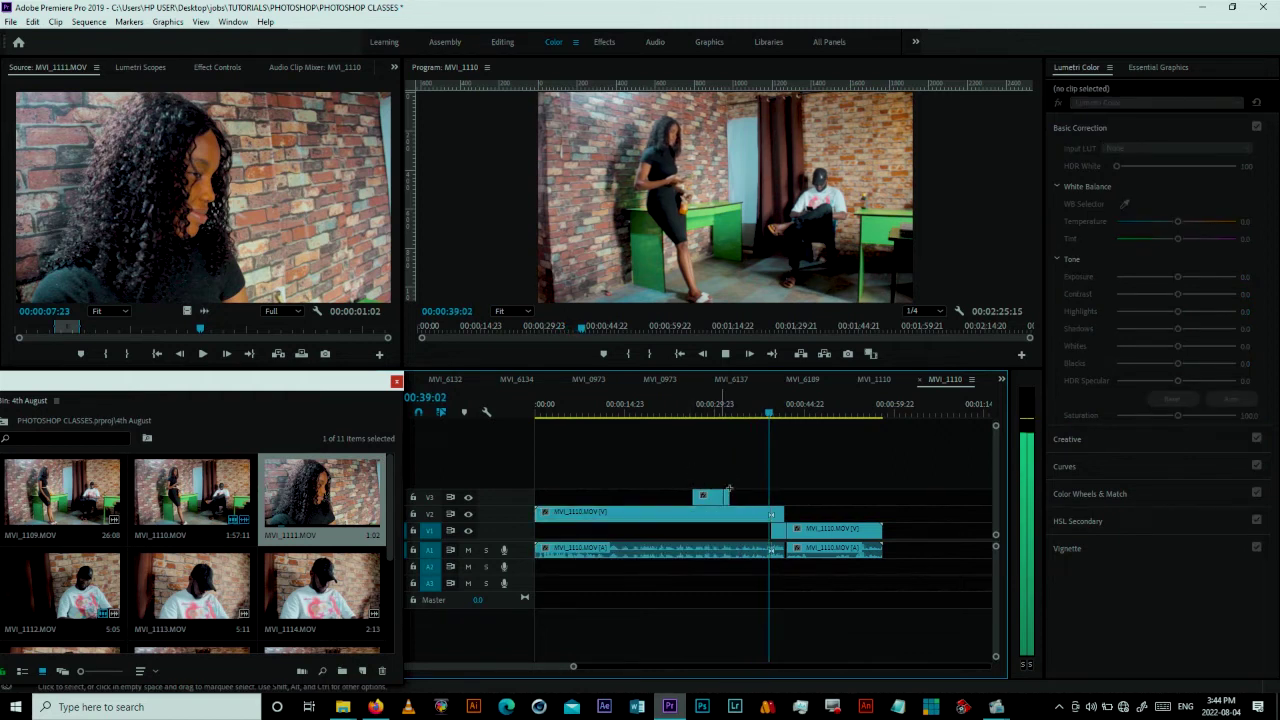
left_click(714, 501)
left_click_drag(737, 504, 768, 504)
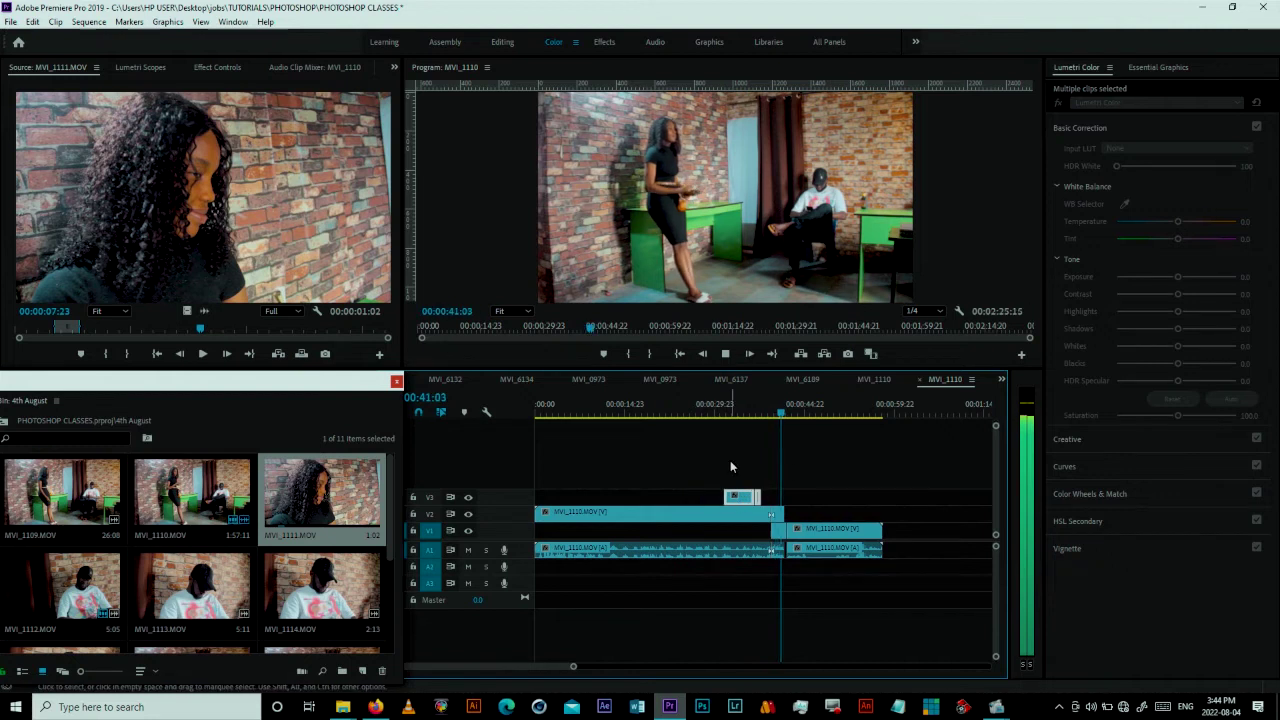
left_click(716, 416)
left_click(736, 514)
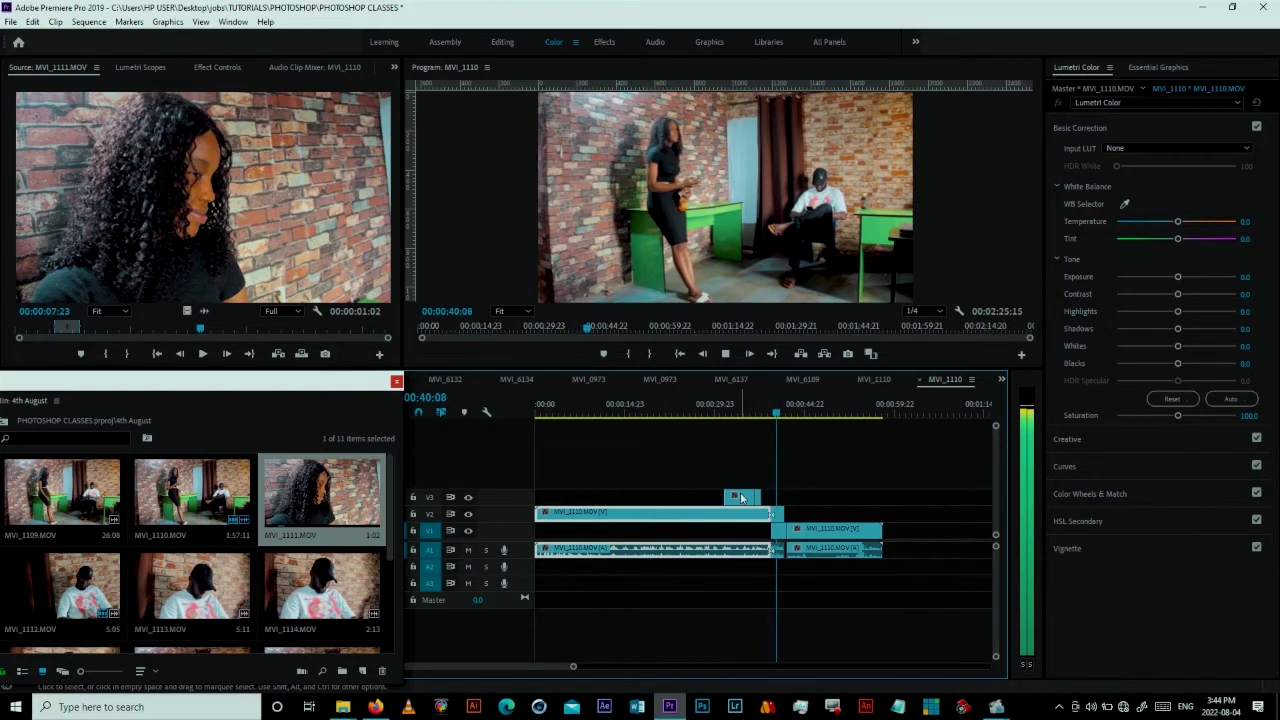
key("space")
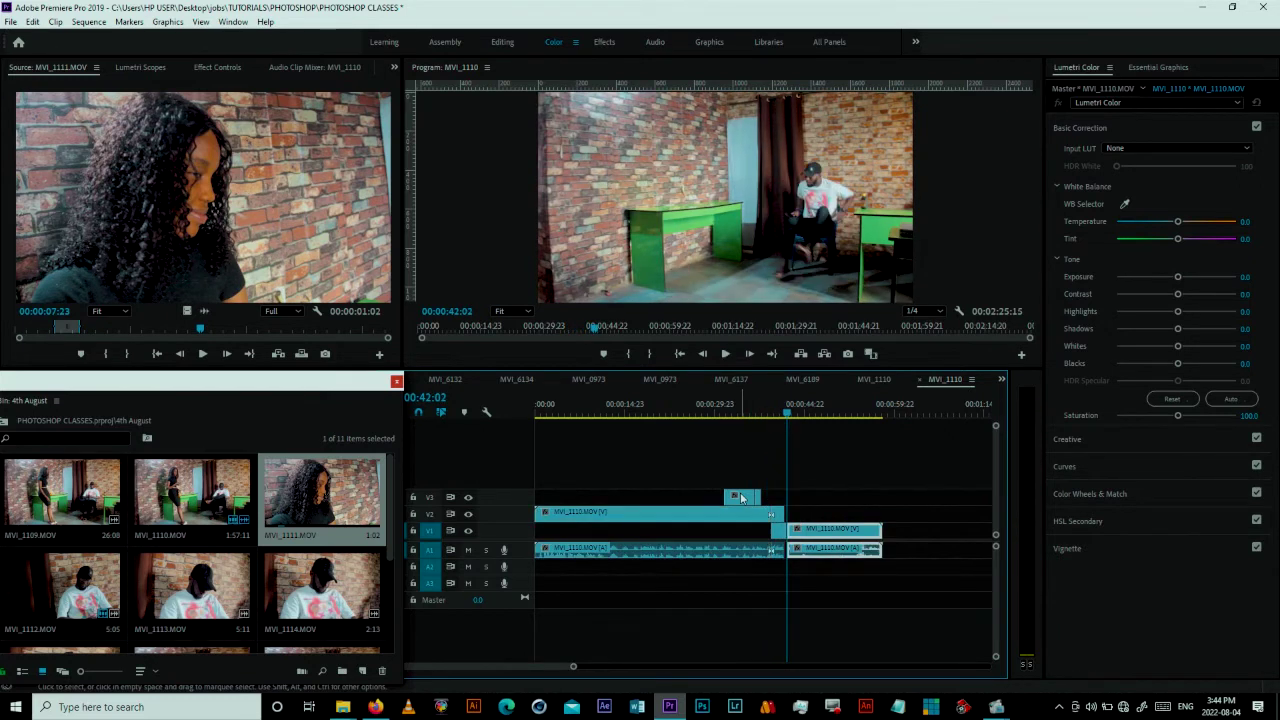
Step: Scrub to the man standing and load MVI_1115 into the Source monitor
left_click_drag(786, 416, 789, 416)
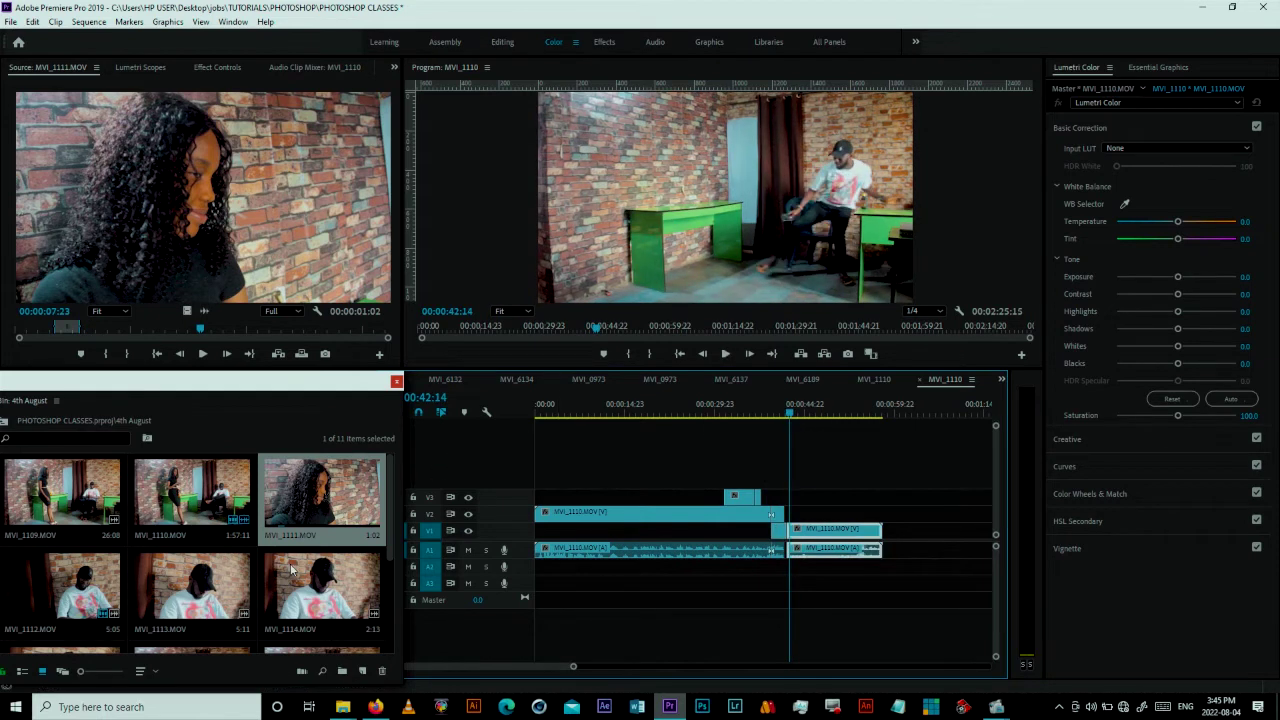
scroll(330, 594, "down", 1)
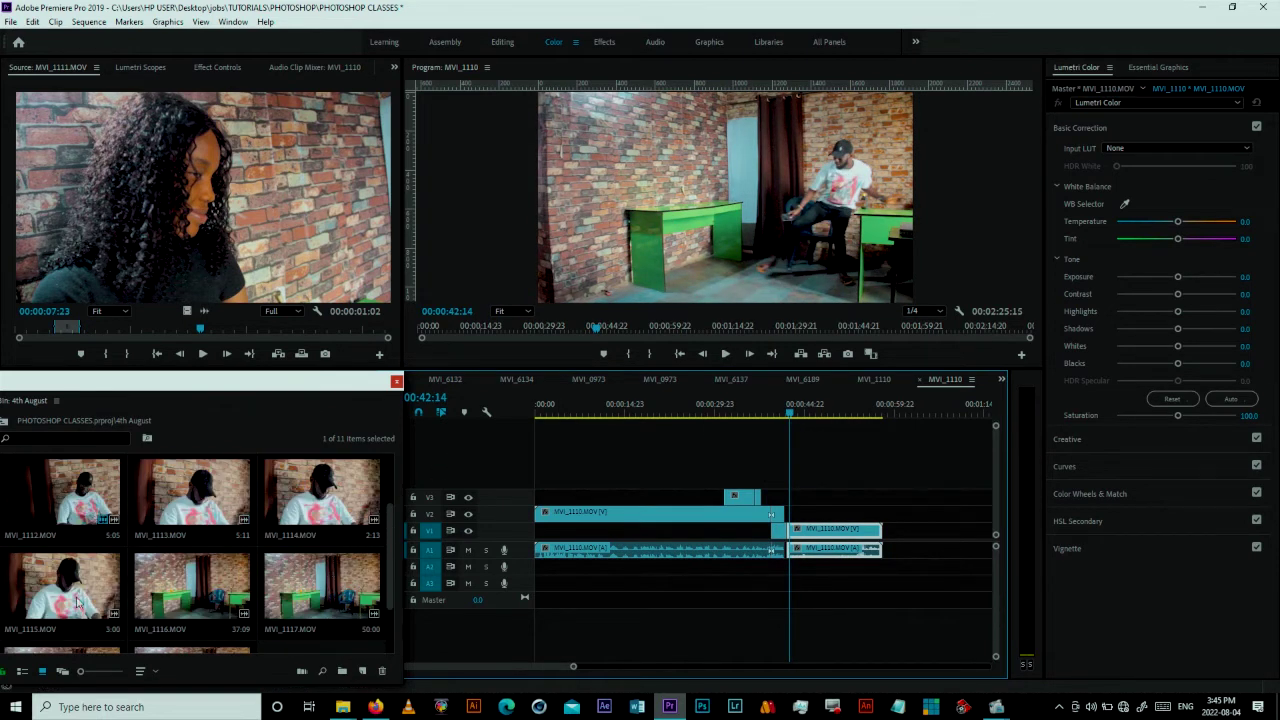
double_click(78, 600)
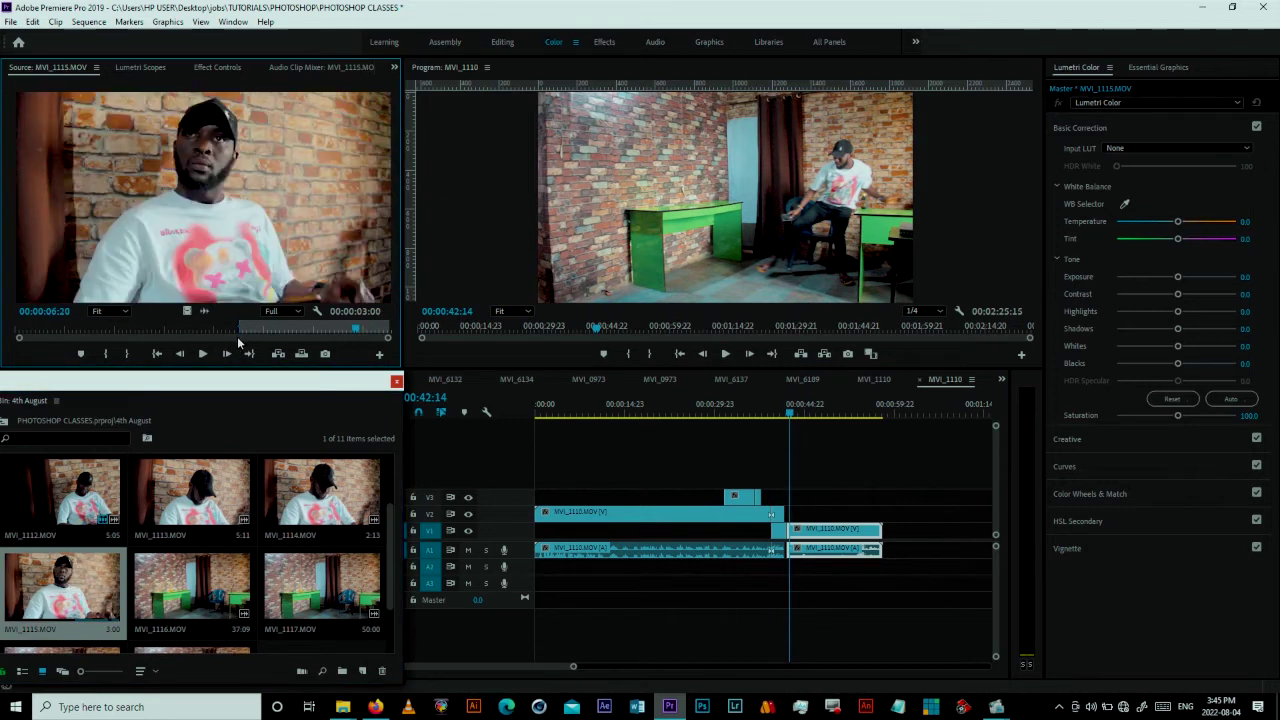
Step: Try MVI_1115 on the top video track, then remove it again
mouse_move(187, 311)
left_mouse_down()
mouse_move(803, 500)
mouse_move(800, 510)
left_mouse_up()
key("equal")
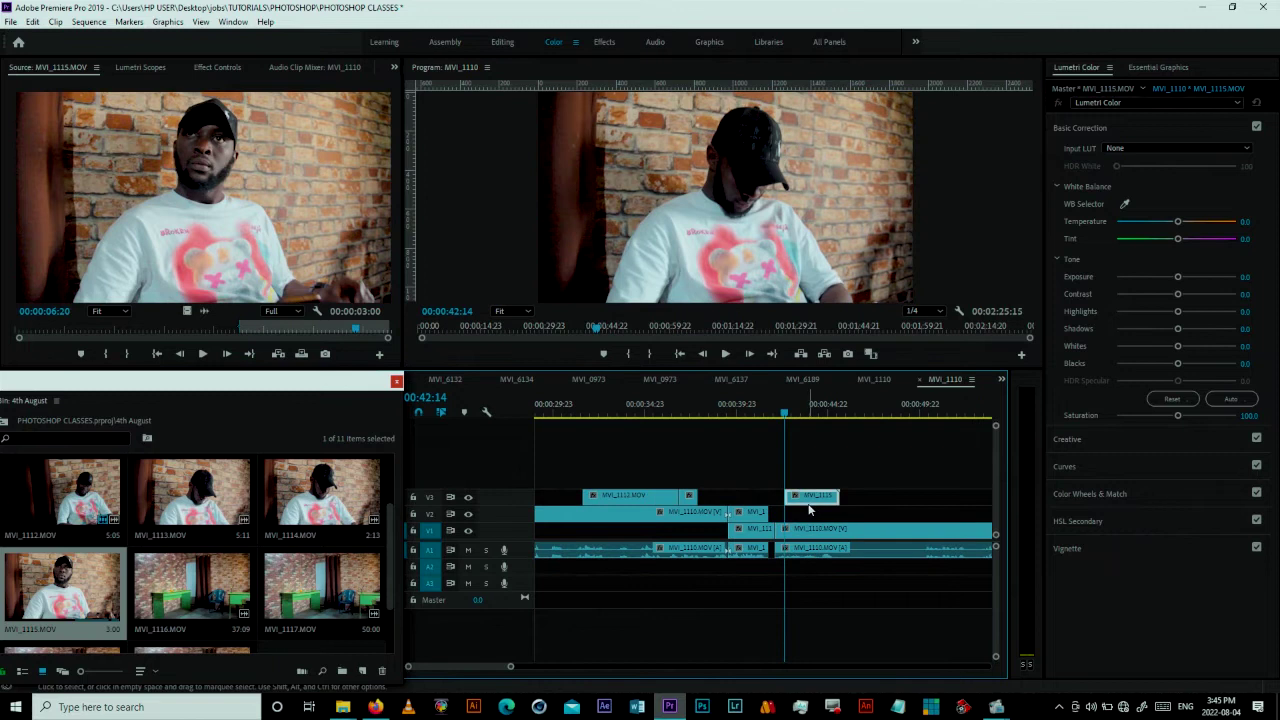
key("Delete")
Step: Mark In and Out around MVI_1115's usable close-up and drag the range into the sequence
left_click(300, 334)
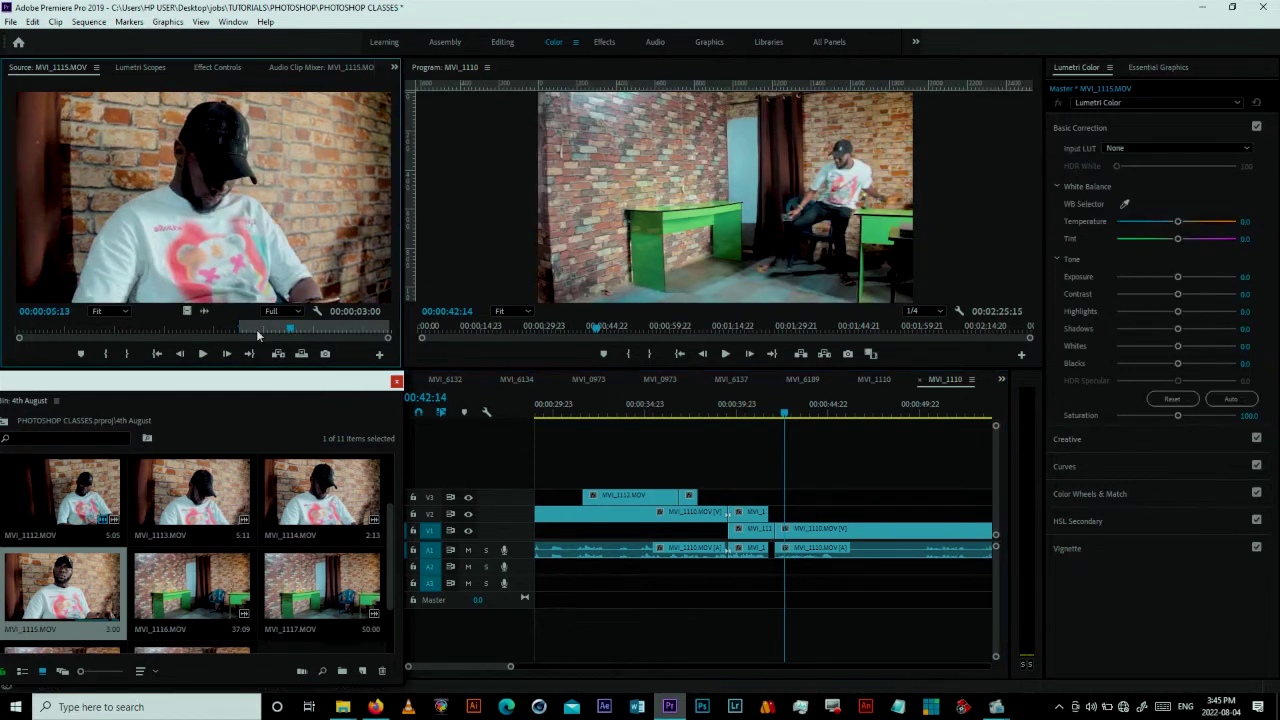
key("space")
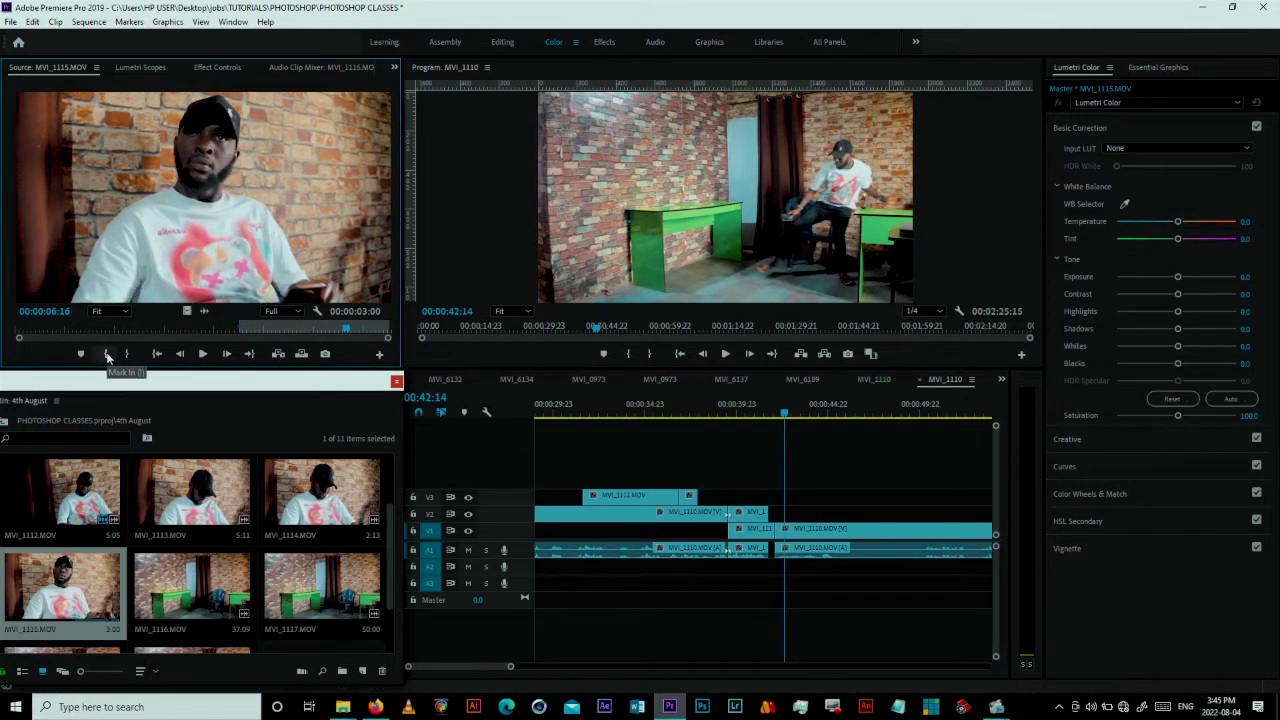
left_click(108, 354)
left_click(141, 354)
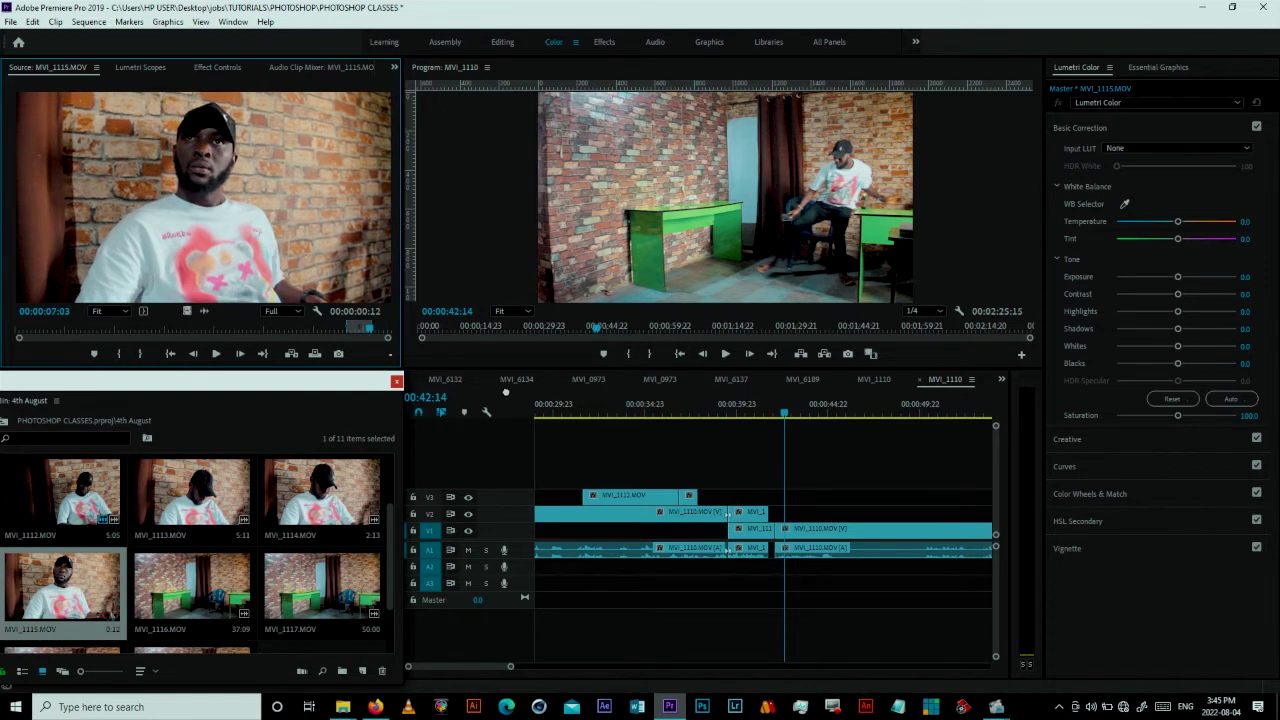
mouse_move(506, 392)
left_mouse_down()
mouse_move(797, 518)
mouse_move(780, 518)
left_mouse_up()
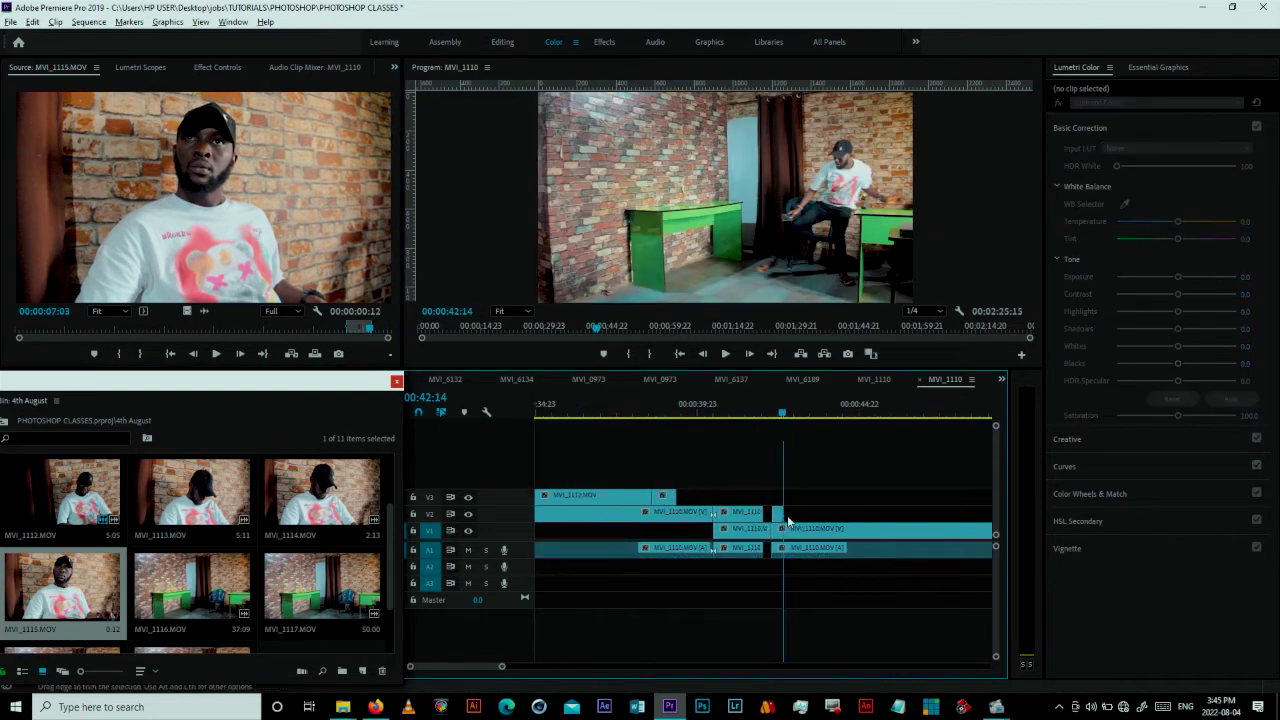
Step: Zoom in, replay the edit, and shorten the close-up over the vanishing point
key("equal")
left_click(670, 404)
key("space")
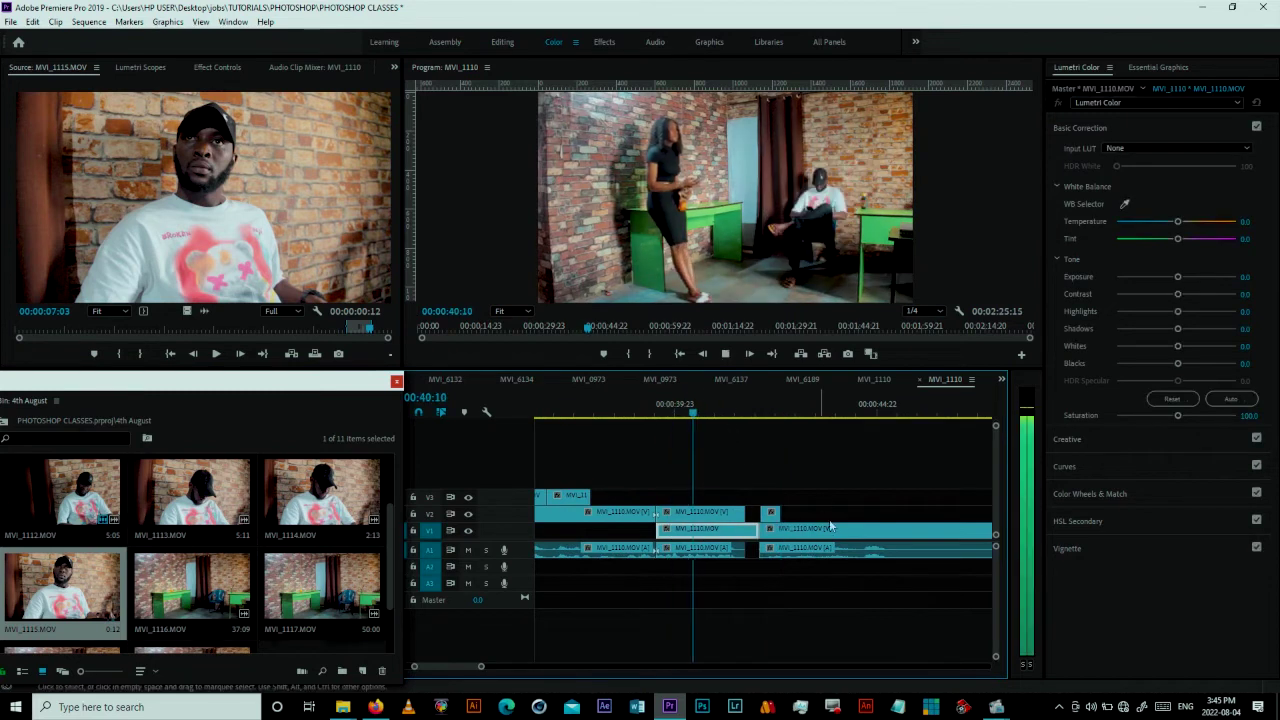
key("space")
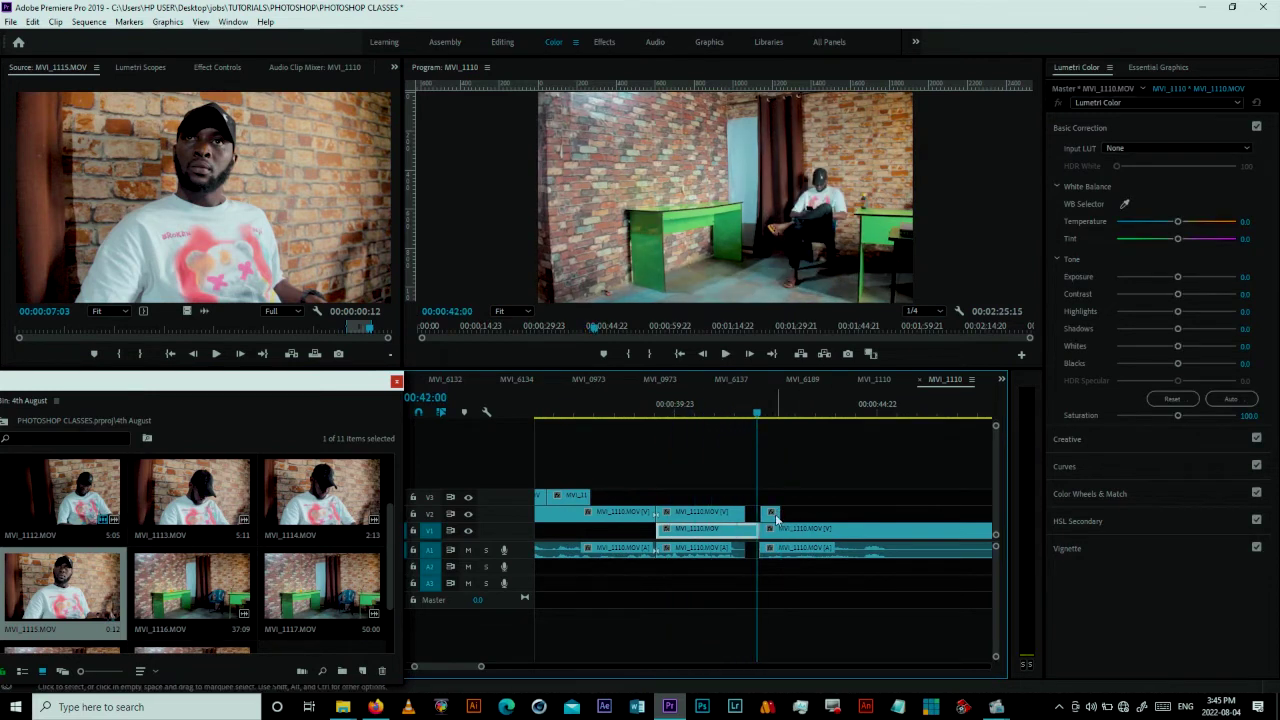
key("space")
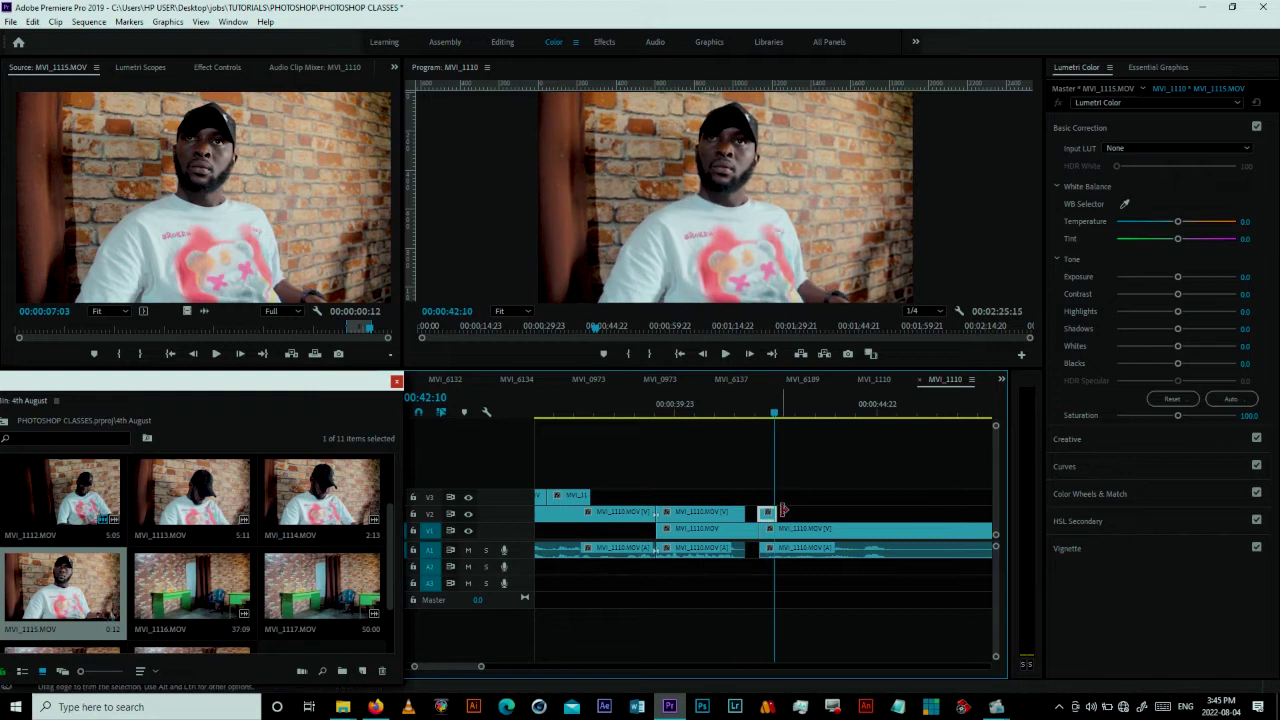
left_click_drag(779, 512, 779, 514)
key("space")
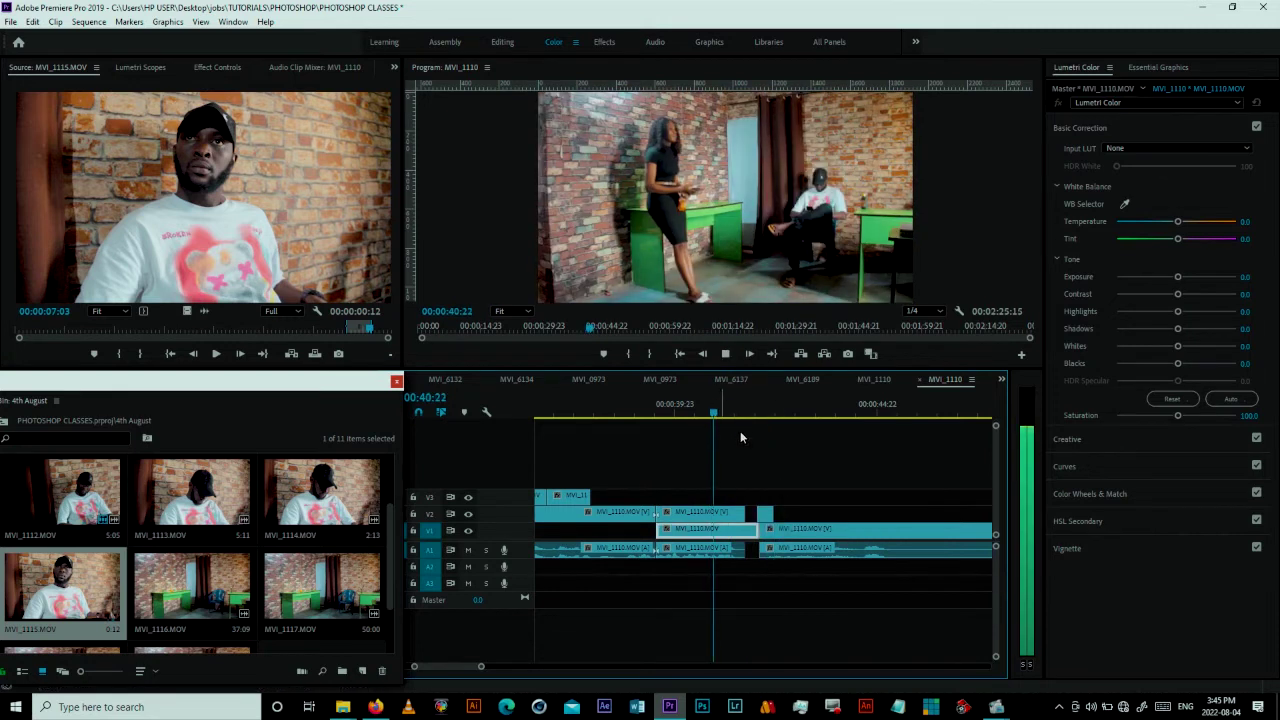
Step: Trim the edge of the bottom-track clip and play the edit
key("space")
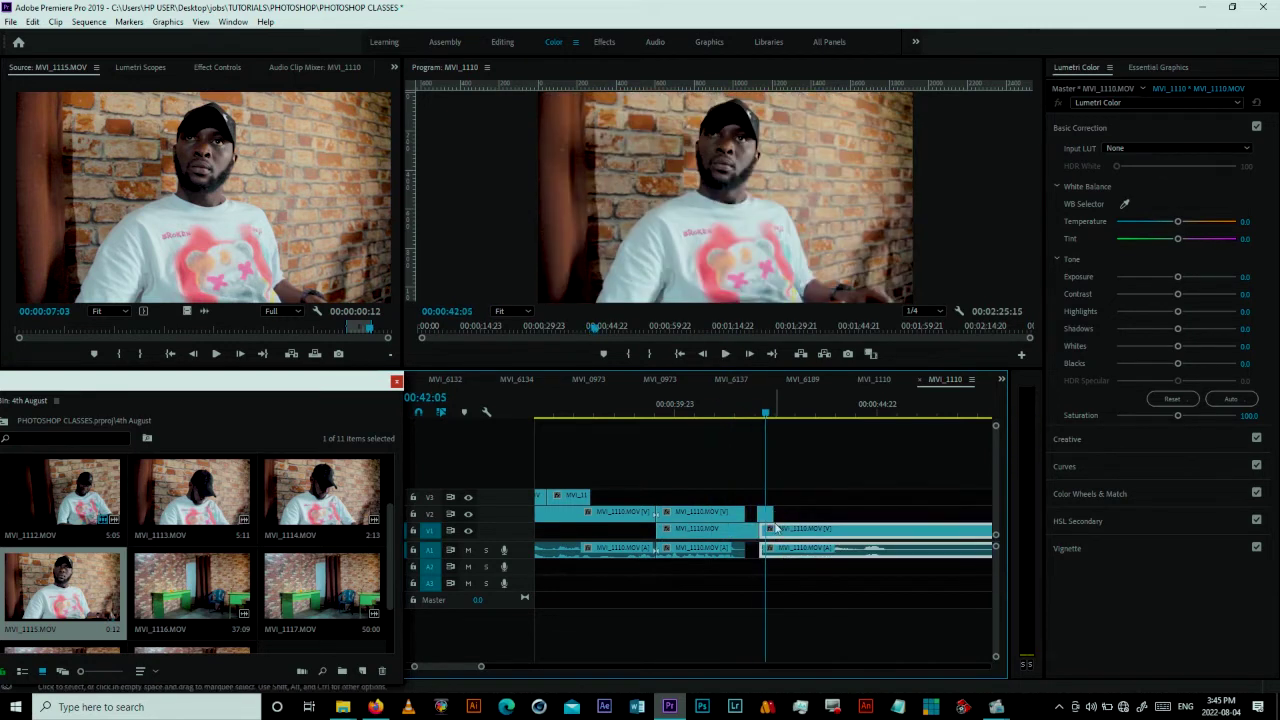
left_click_drag(772, 528, 768, 530)
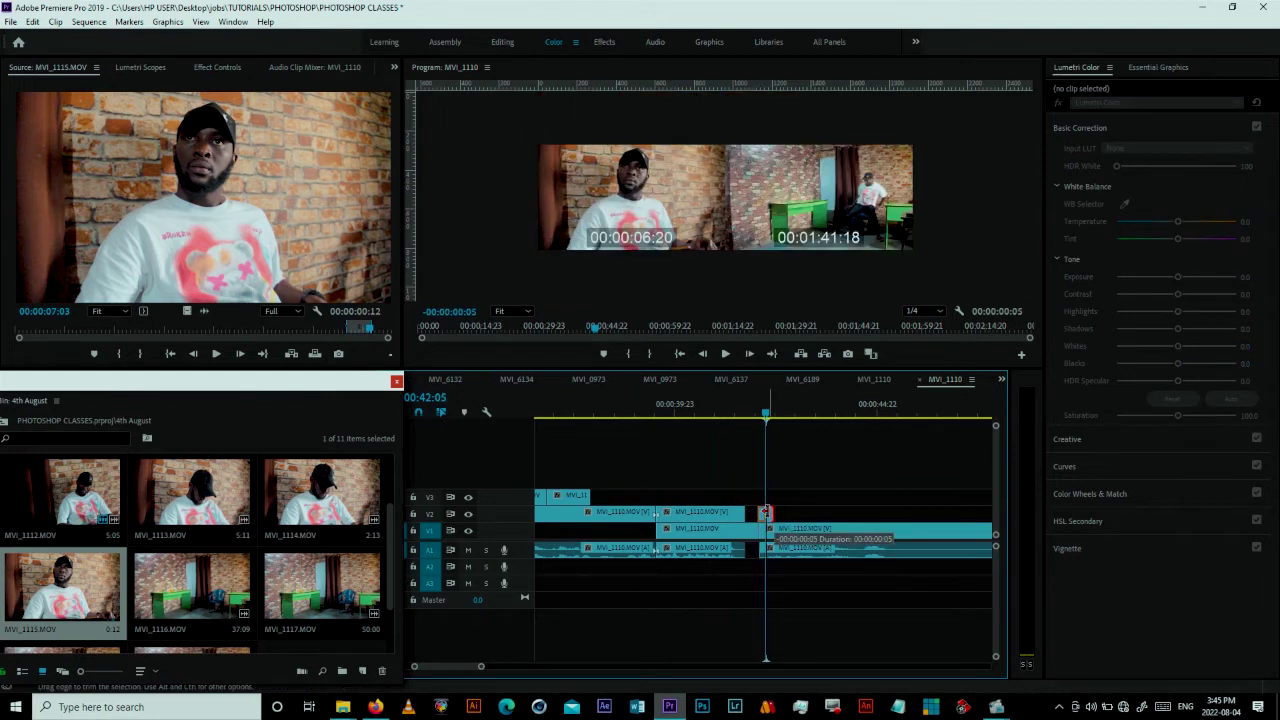
left_click_drag(778, 528, 768, 528)
left_click(668, 418)
key("space")
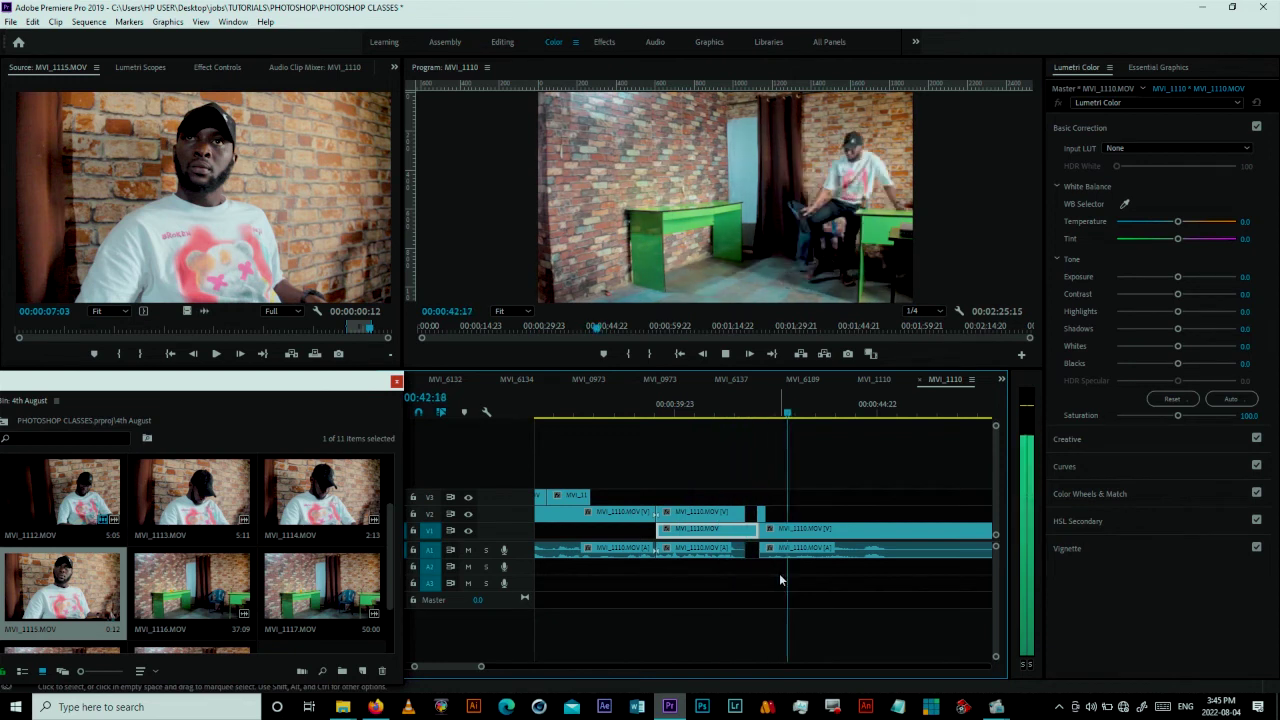
Step: Shorten the end of the upper-track clip and rewatch the cut to the close-up
left_click(721, 403)
key("space")
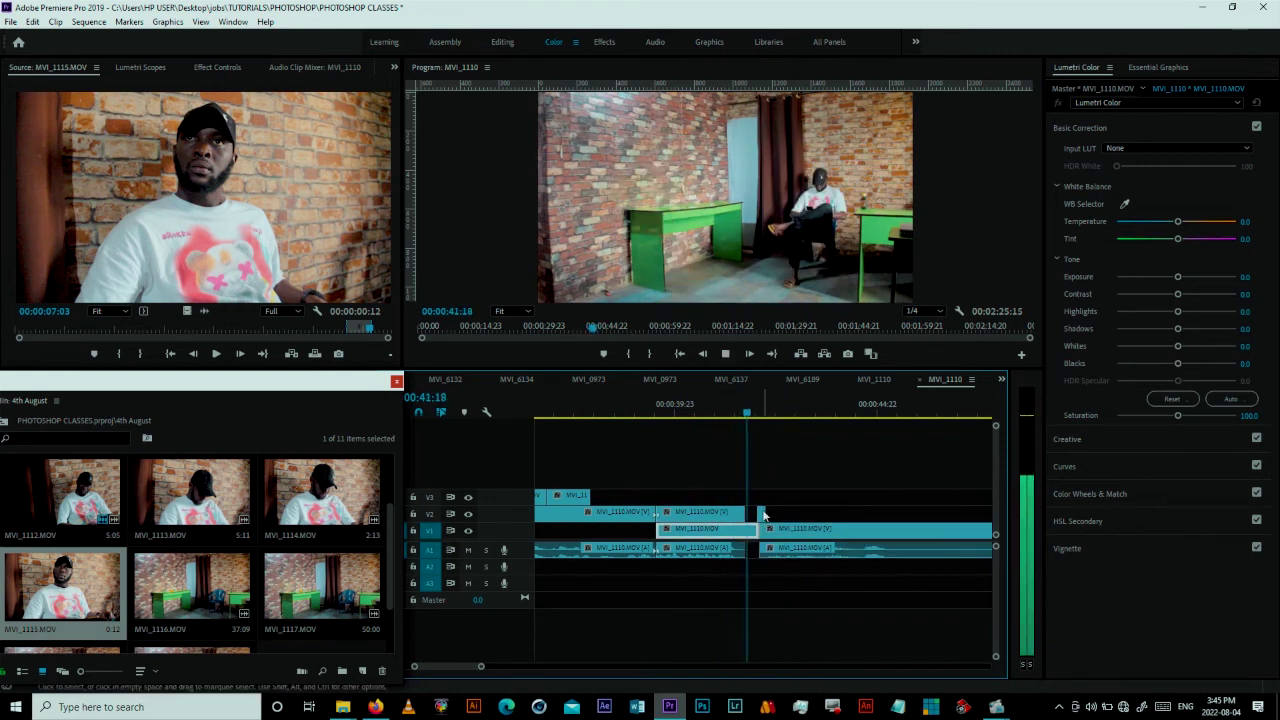
key("space")
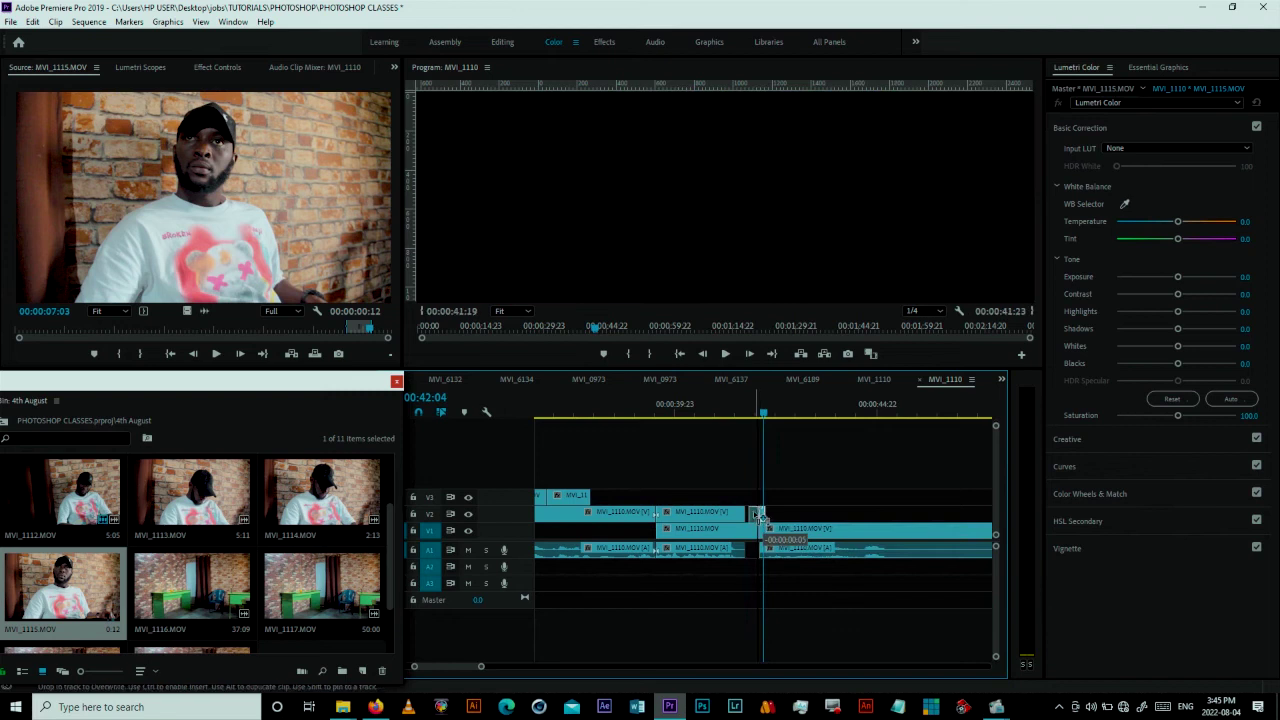
left_click_drag(765, 515, 750, 513)
left_click(715, 412)
key("space")
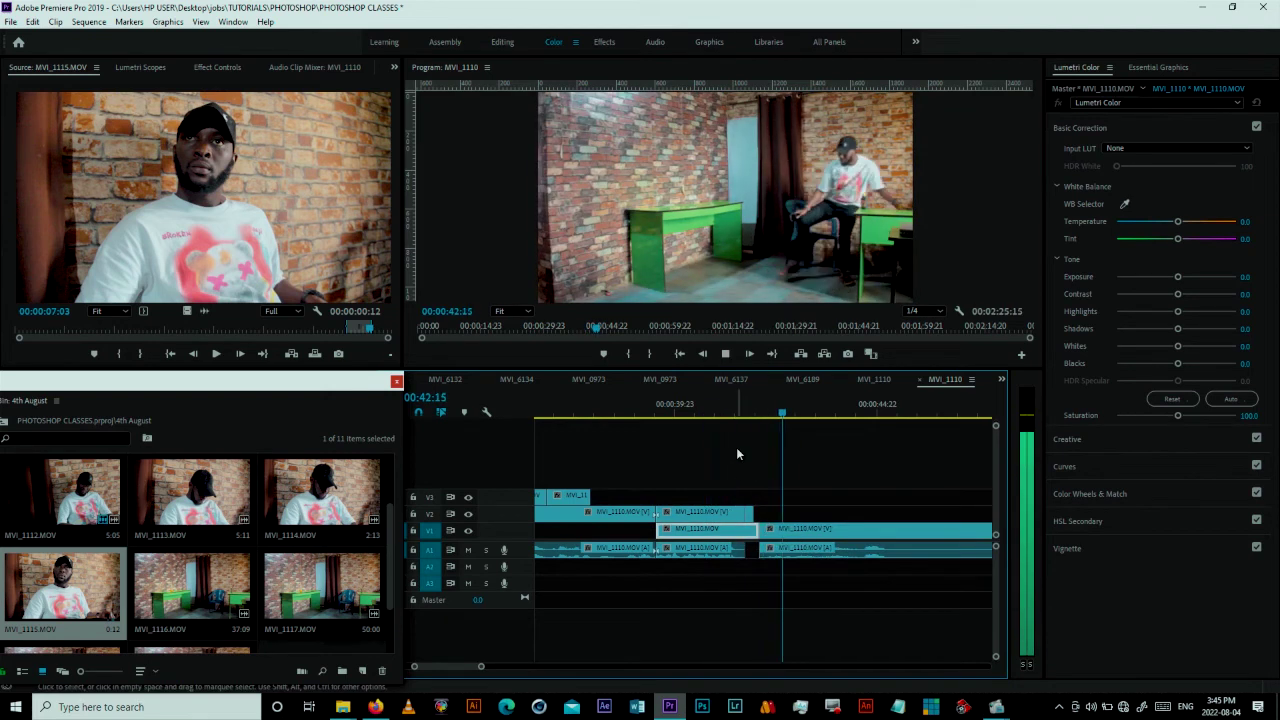
left_click(726, 412)
key("space")
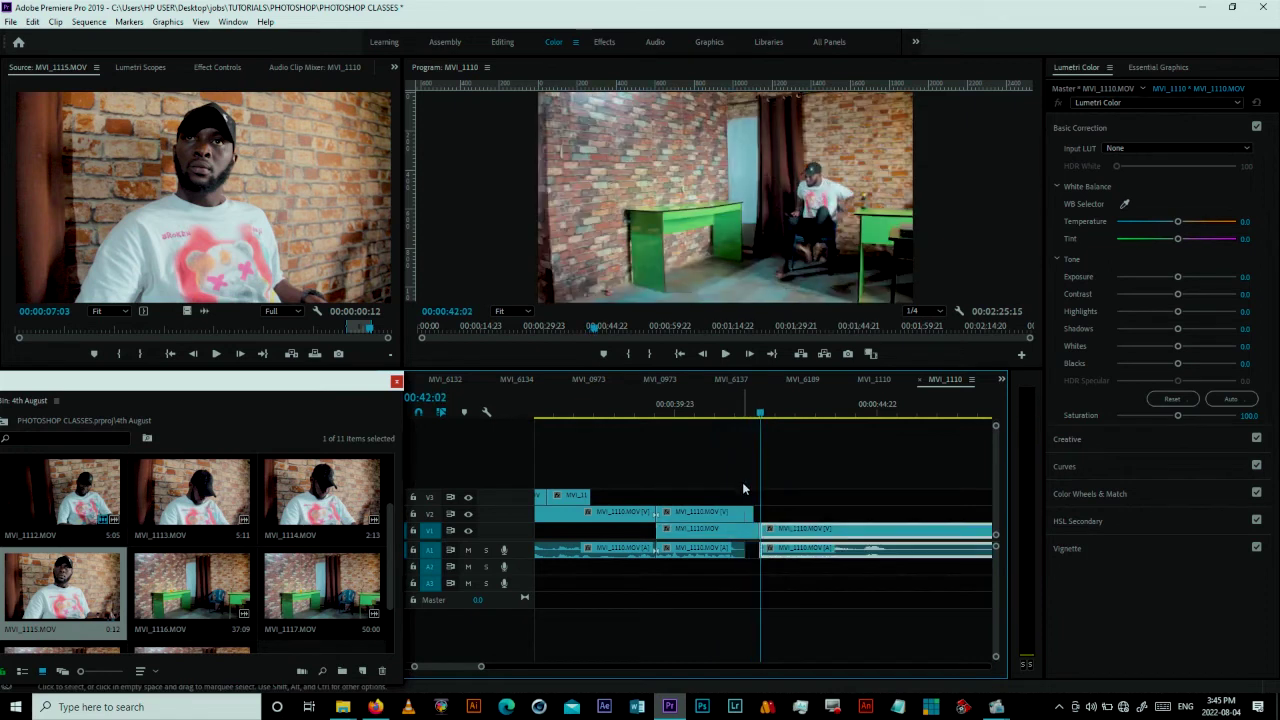
Step: Select the upper-track clip's end, preview the cut, and select the clips after the edit
left_click(729, 404)
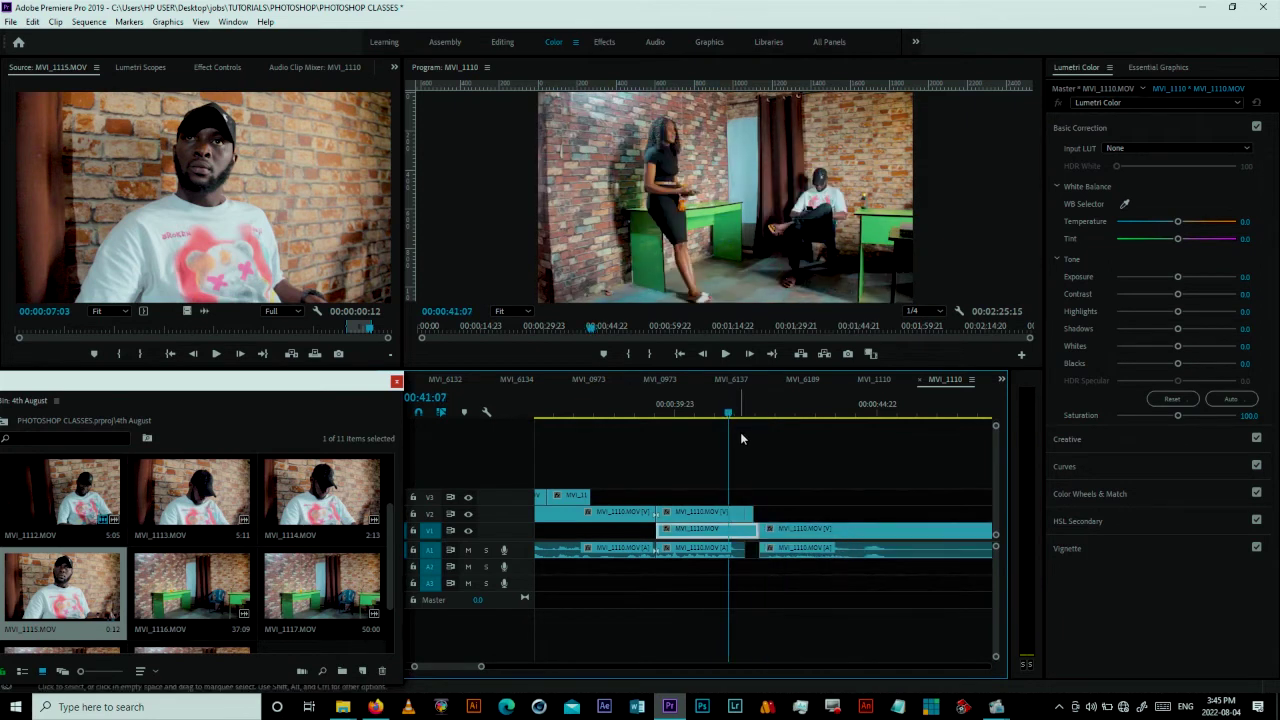
left_click(755, 506)
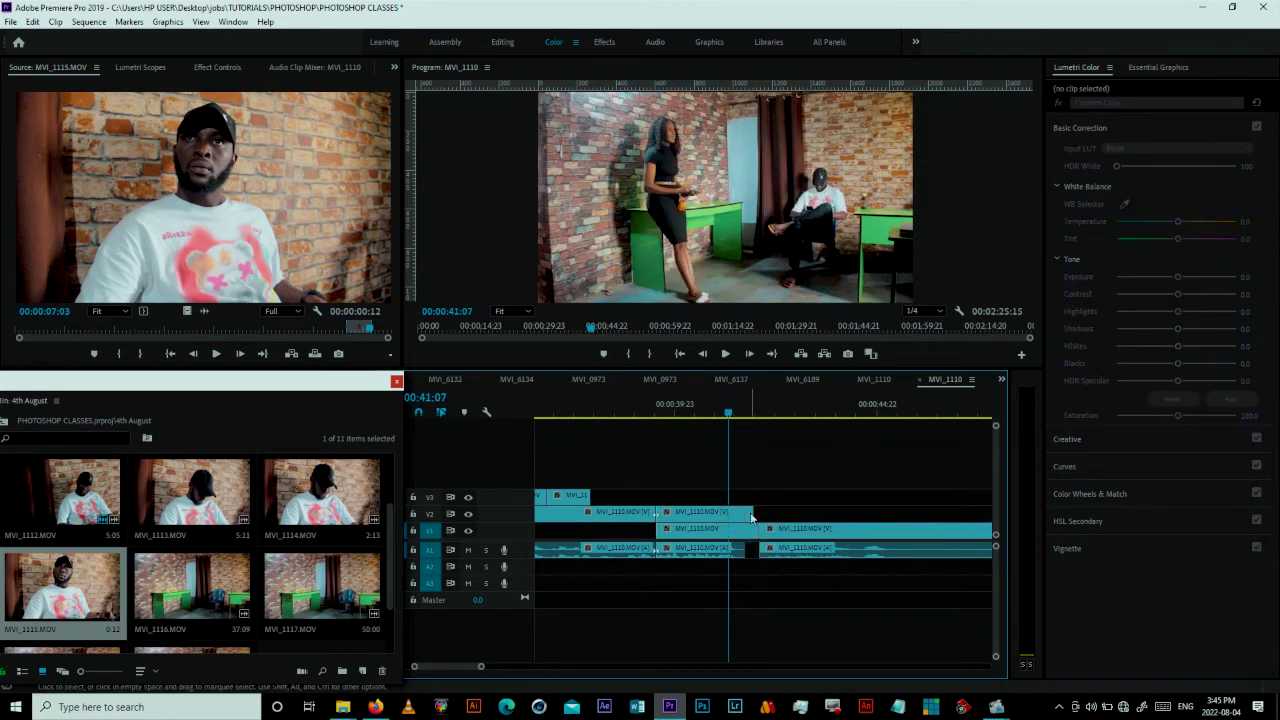
key("space")
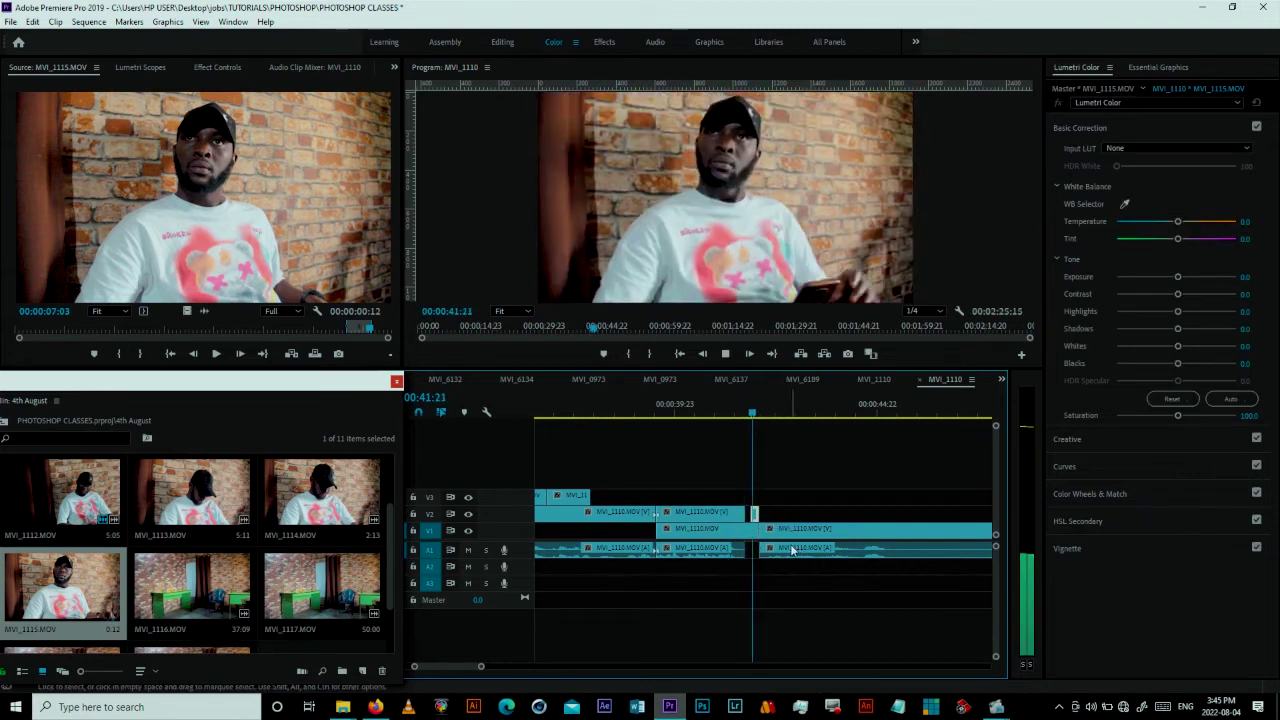
key("space")
left_click(762, 519)
Step: Select the edit point and replay the cut from 40:14
left_click(743, 512)
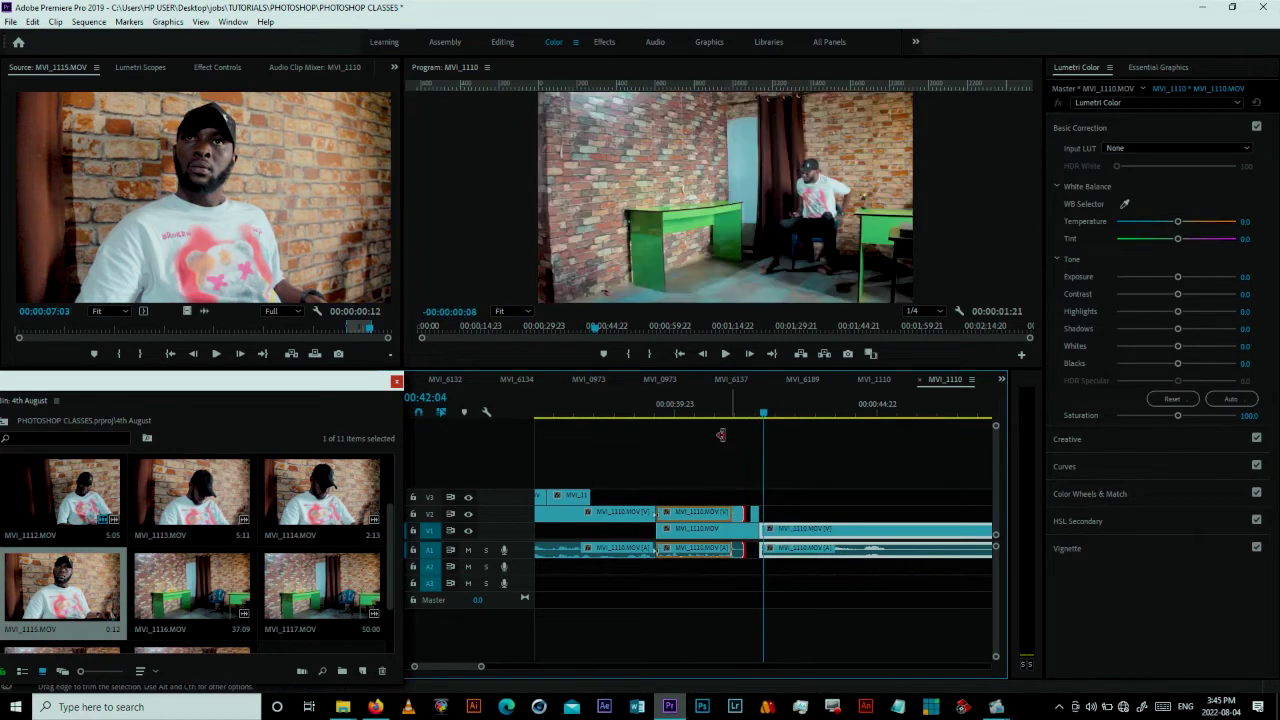
key("space")
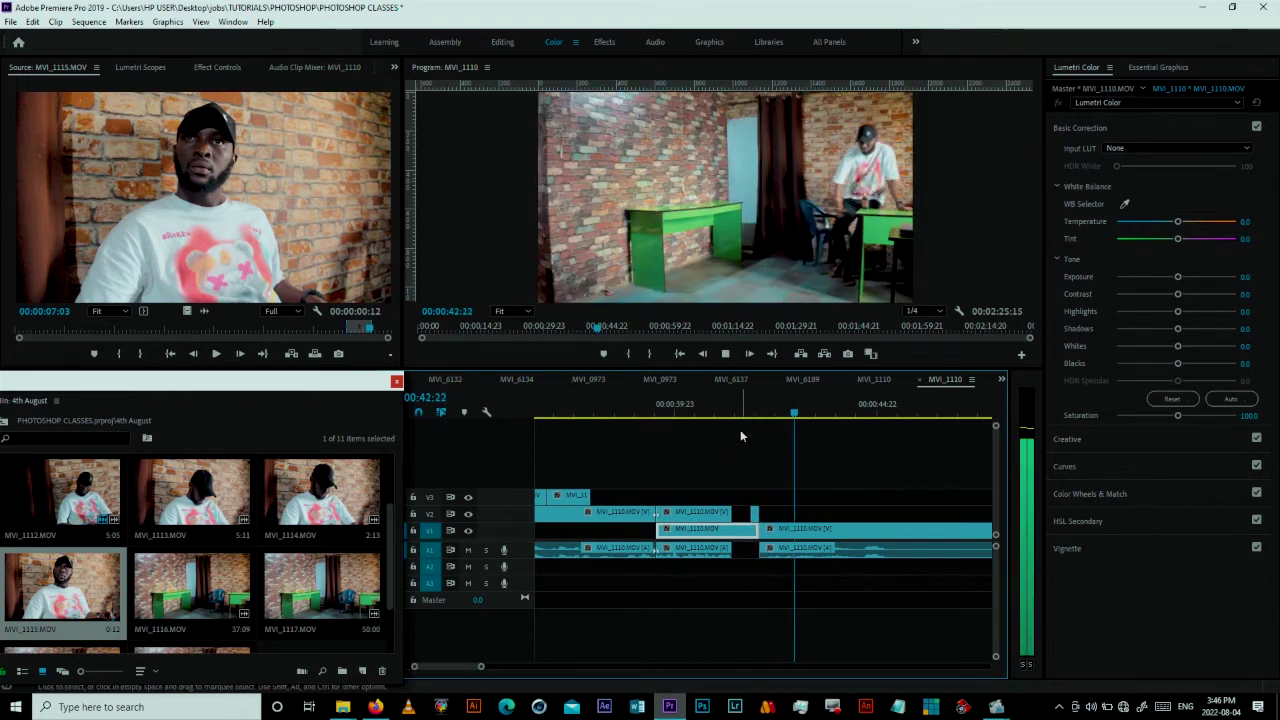
left_click(701, 415)
key("space")
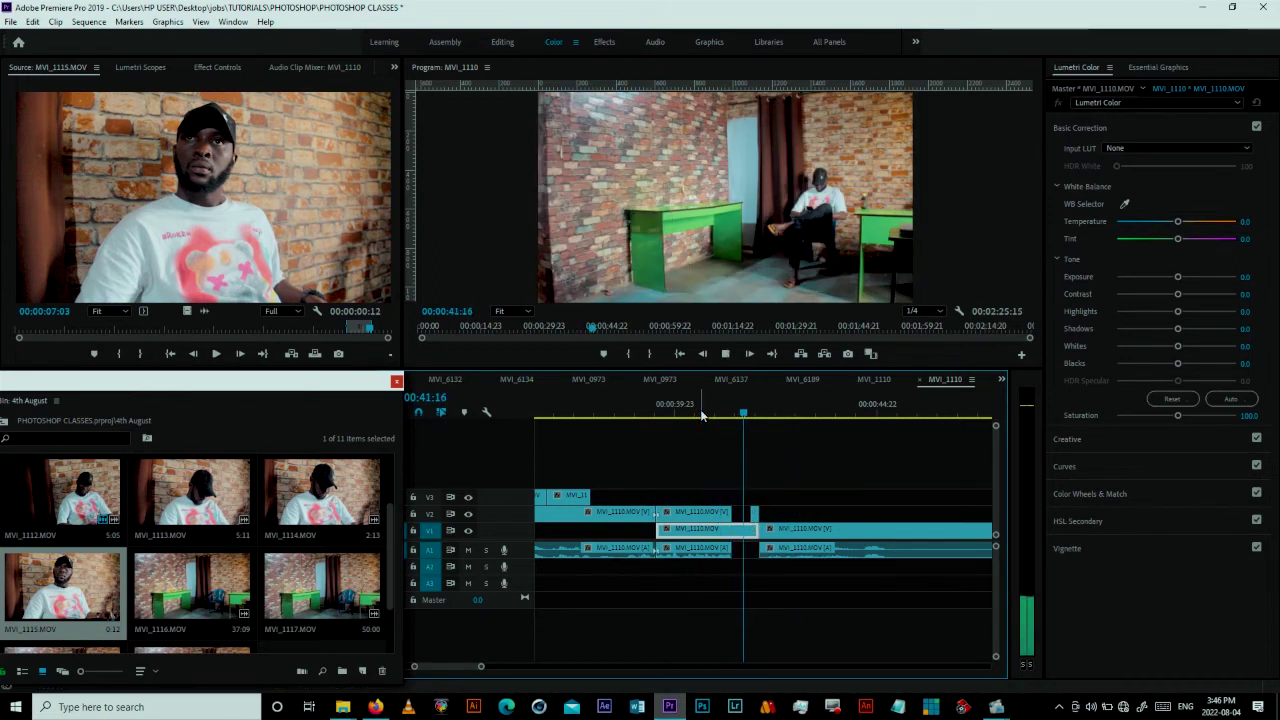
key("space")
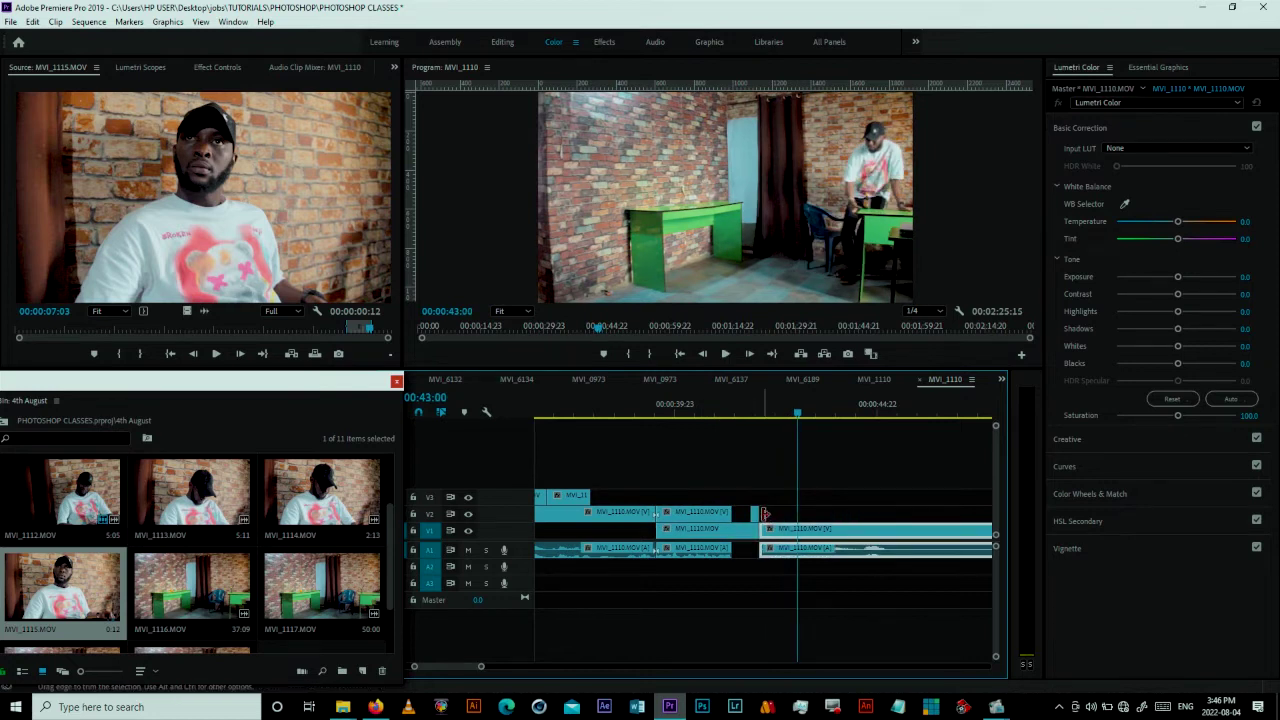
Step: Shorten the close-up reaction's end and replay the transition from 41:04 and 40:08
left_click_drag(752, 513, 753, 516)
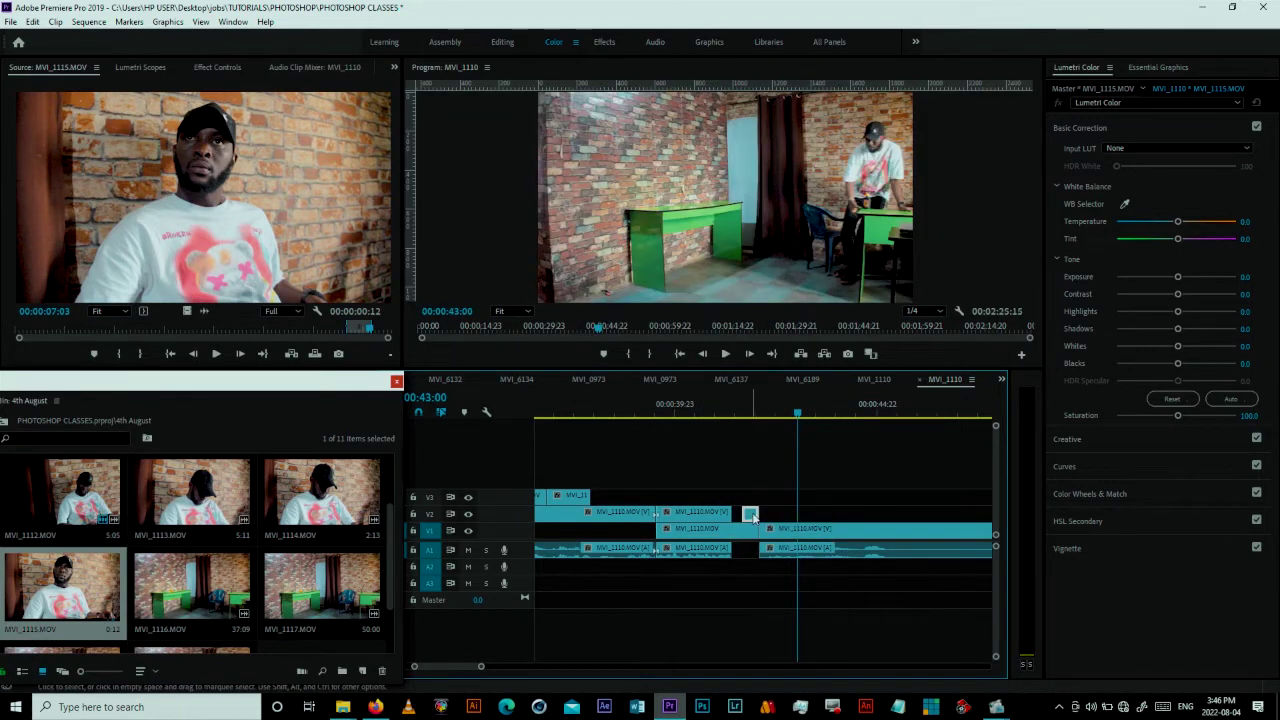
left_click(711, 416)
key("space")
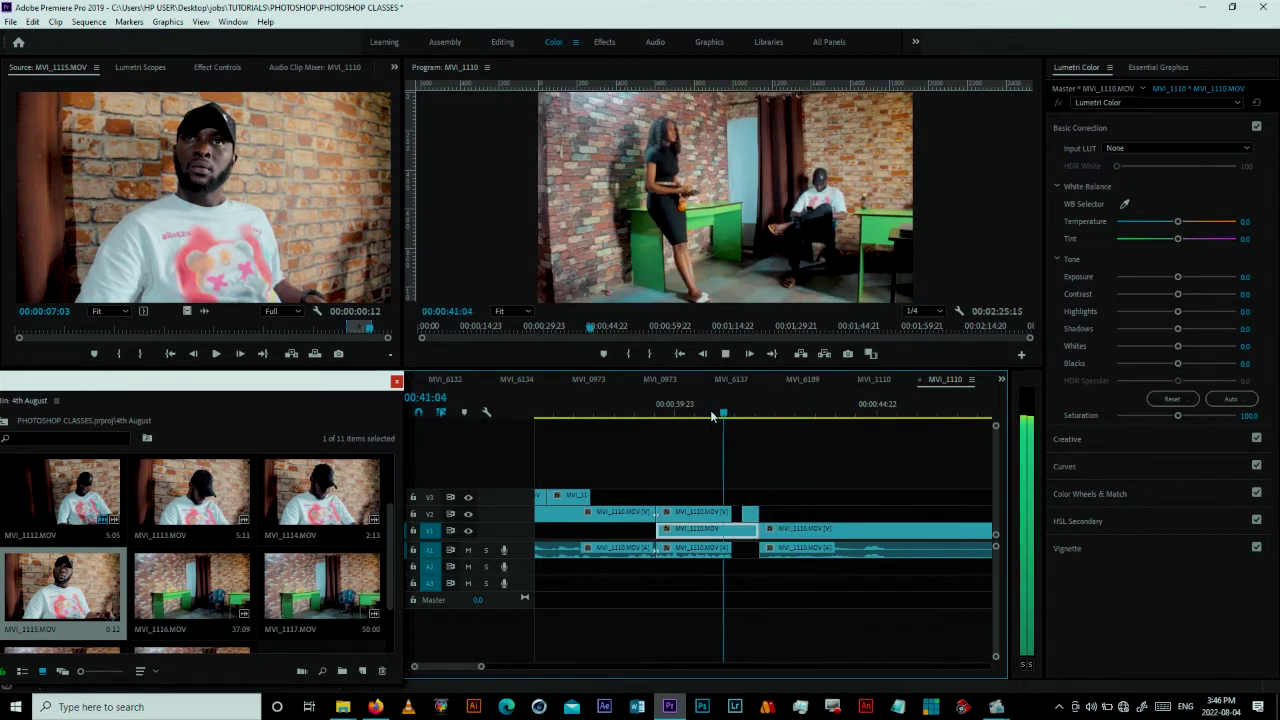
key("space")
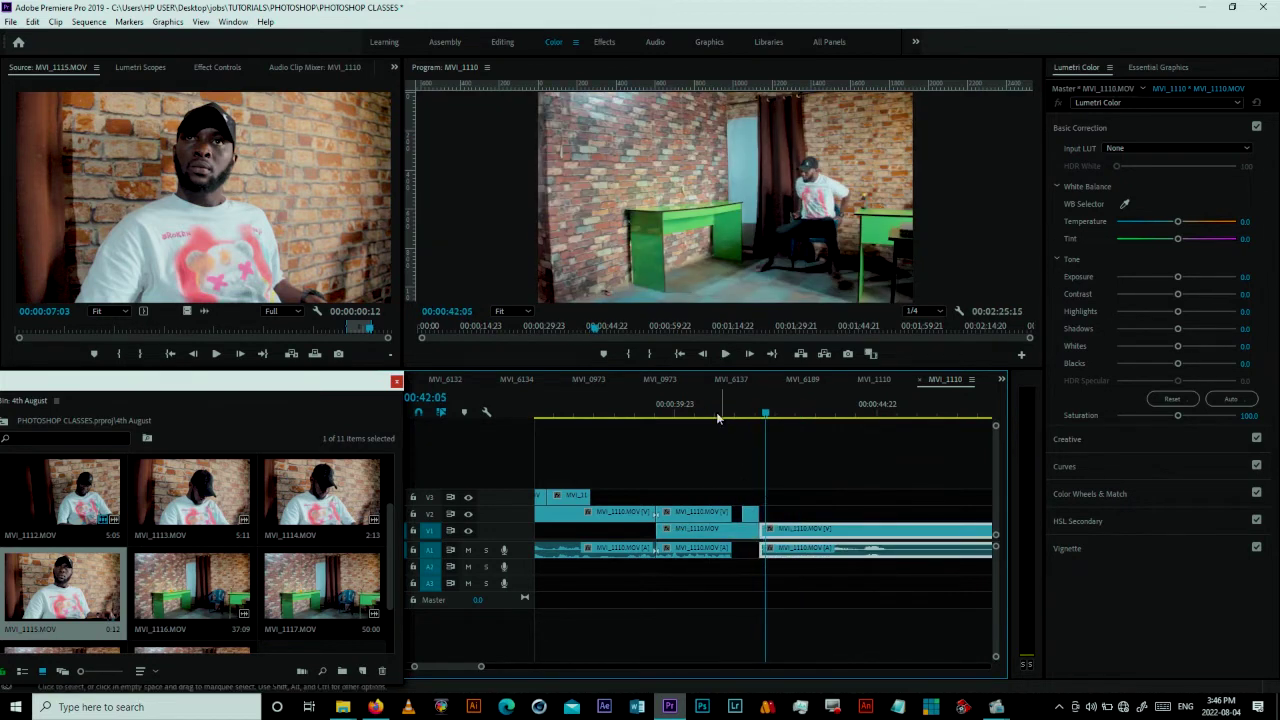
left_click(694, 412)
key("space")
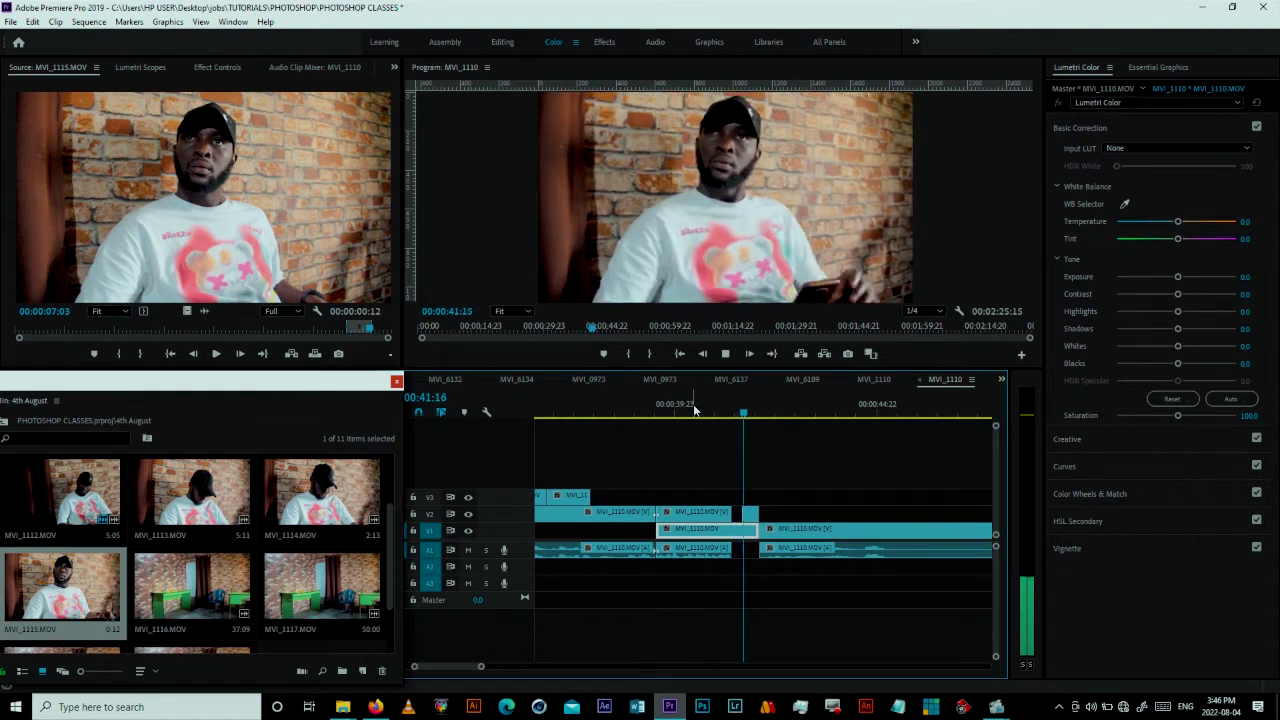
left_click(690, 412)
Step: Adjust the upper-track edit timing and replay the cut from around 41 seconds
left_click_drag(726, 511, 740, 512)
key("space")
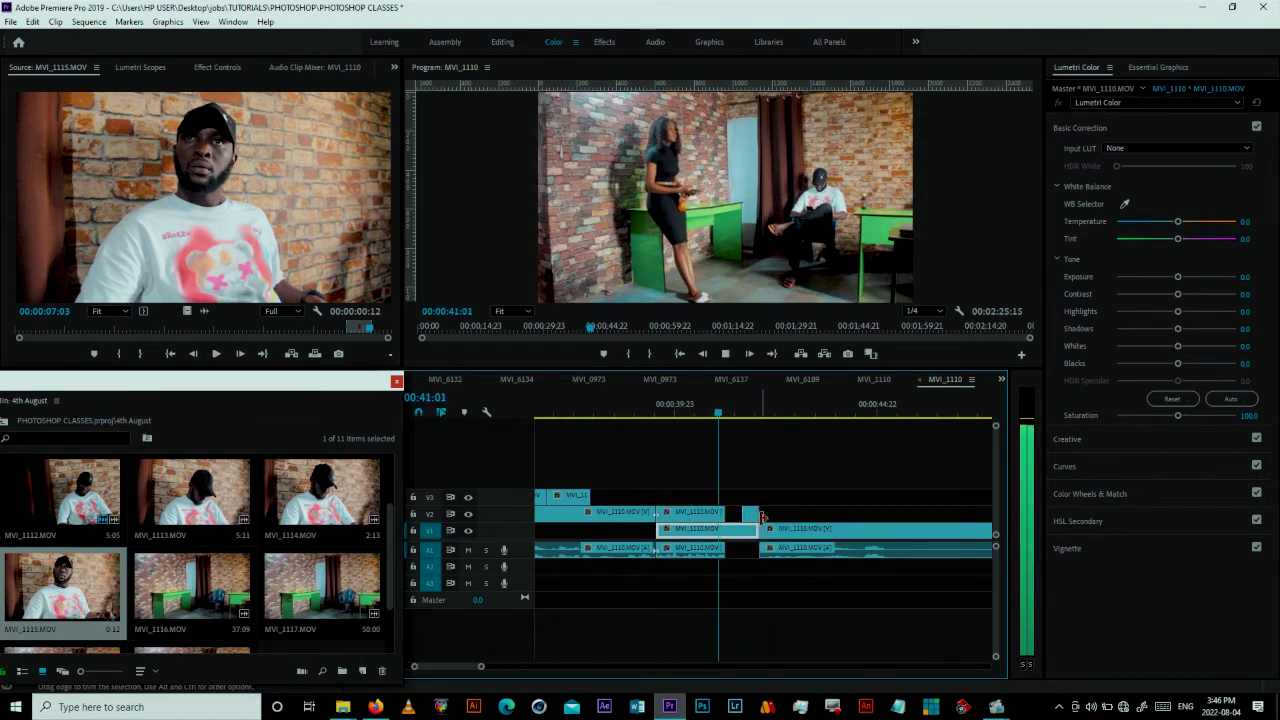
key("space")
left_click(714, 411)
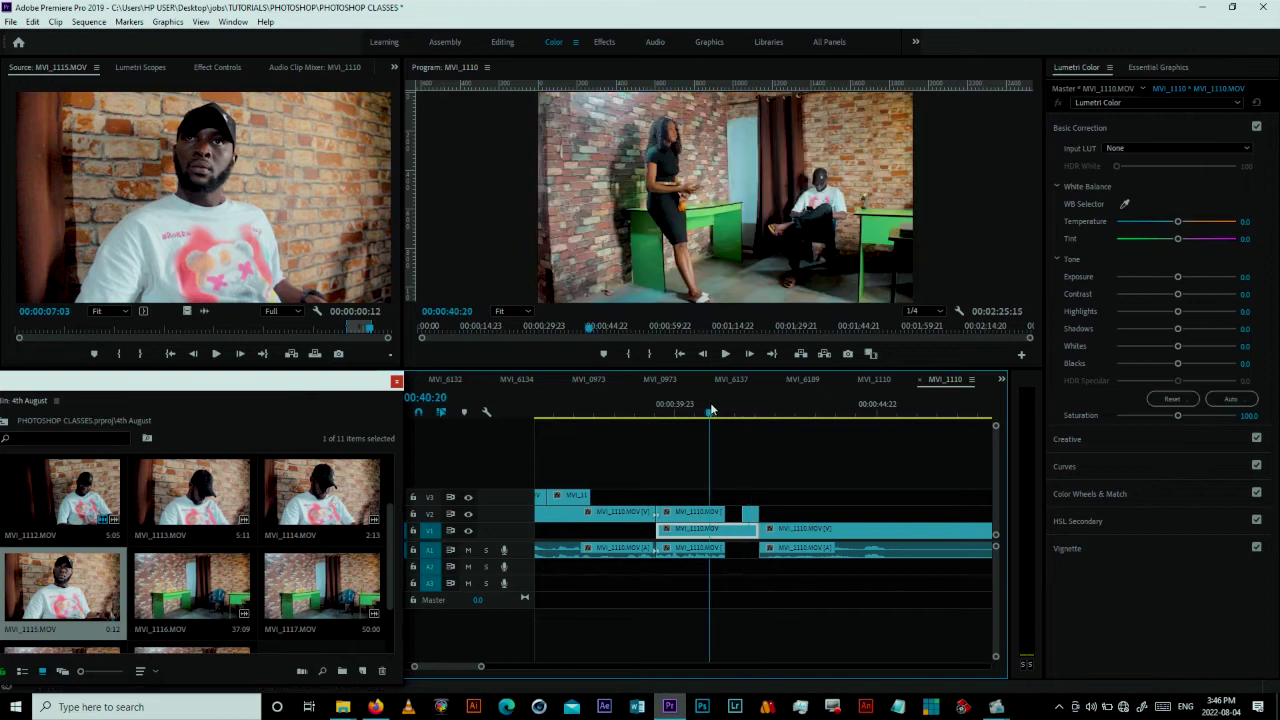
key("space")
Step: Extend the close-up's end slightly later, replay the revised cut, and move the bin aside
left_click_drag(721, 510, 727, 511)
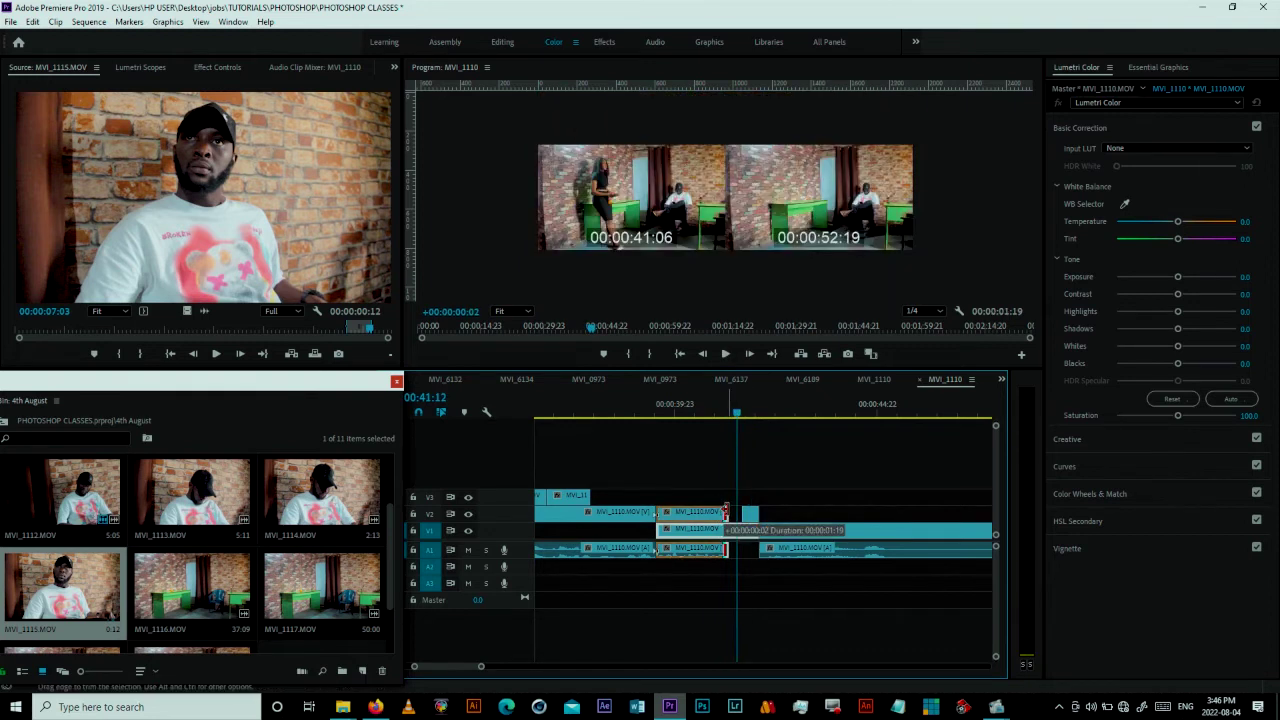
left_click(706, 404)
key("space")
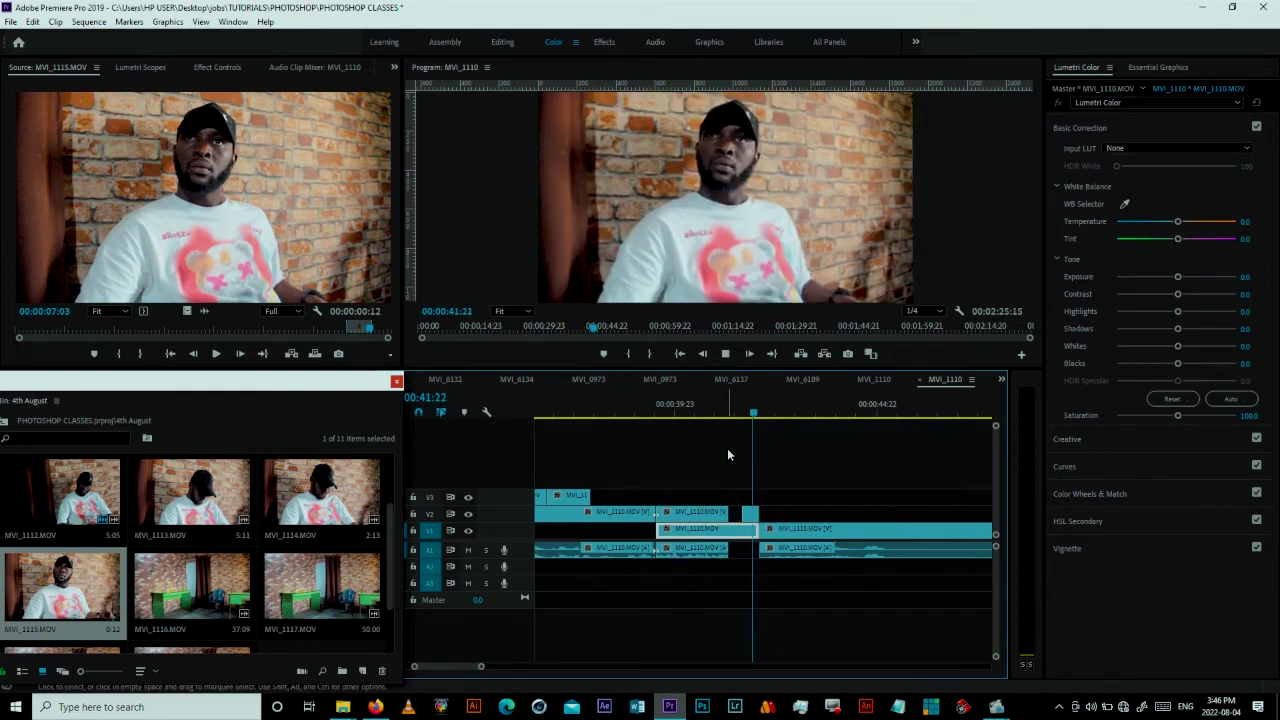
left_click(724, 410)
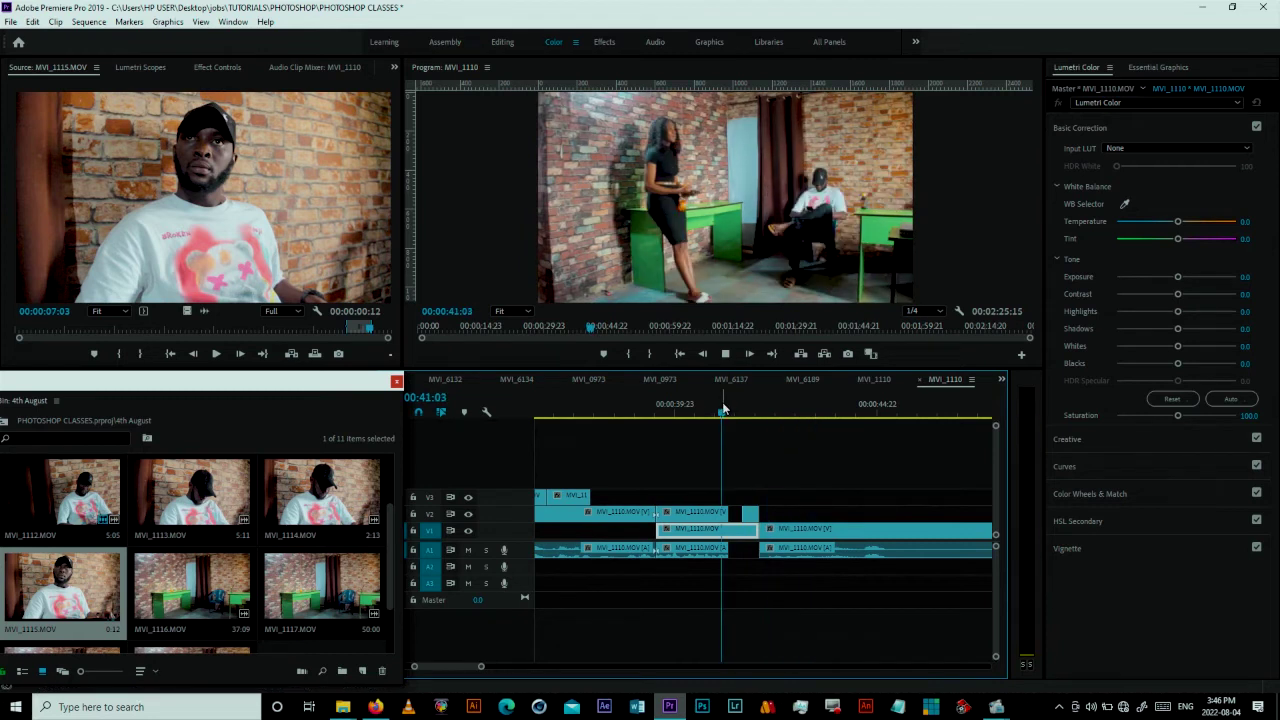
key("space")
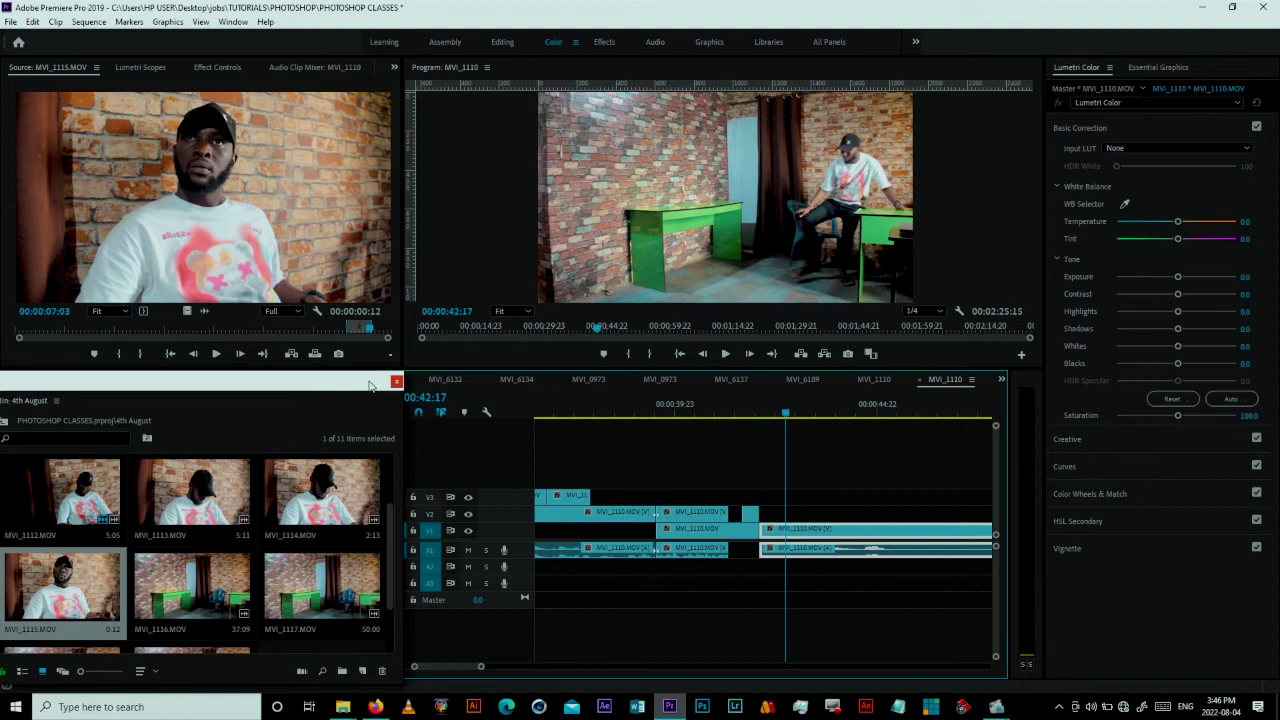
left_click_drag(369, 386, 427, 199)
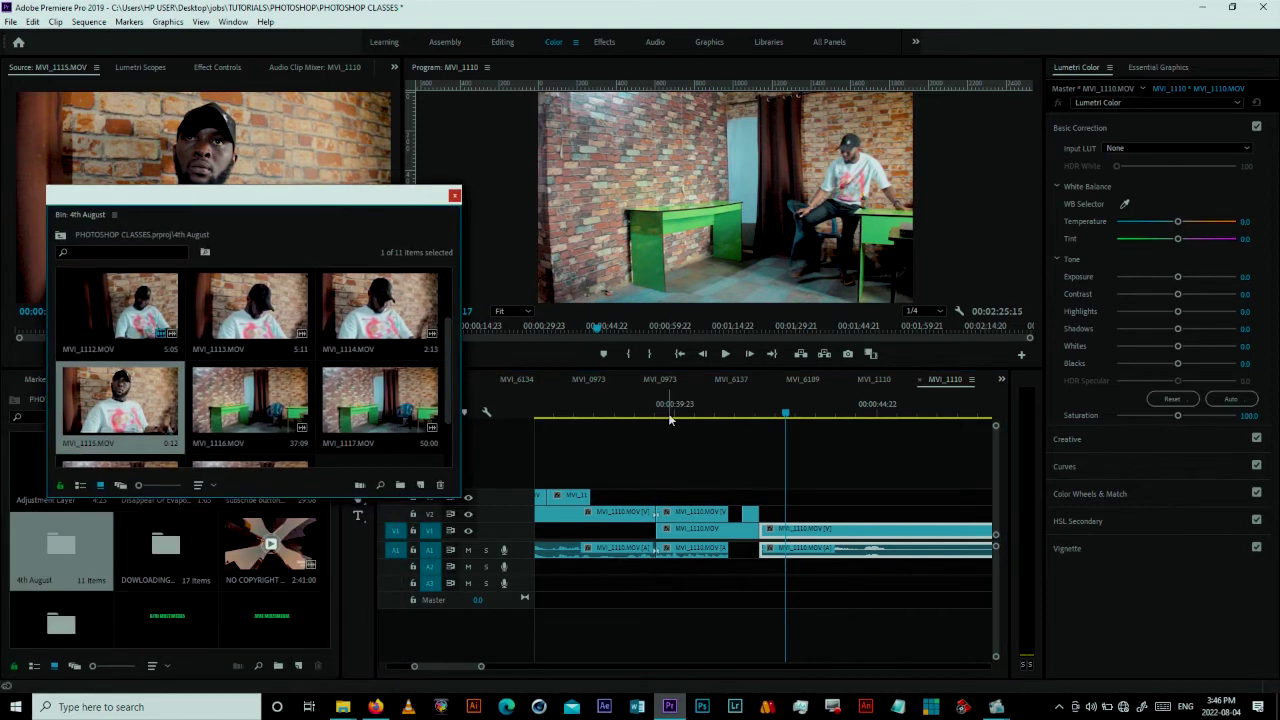
Step: Save the project and lay the Disappear Or Evaporate sound on audio track A3 at the vanishing cut
key("ctrl+s")
left_click_drag(310, 209, 303, 163)
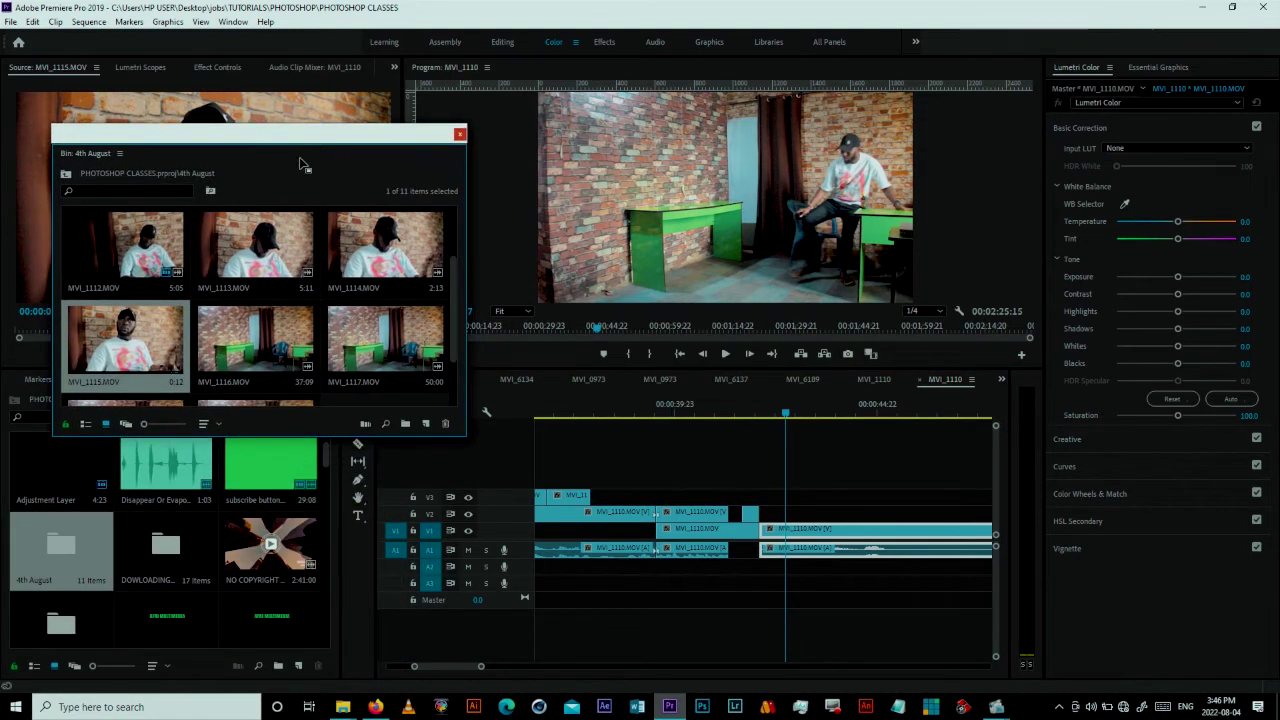
double_click(171, 465)
left_click_drag(250, 133, 171, 468)
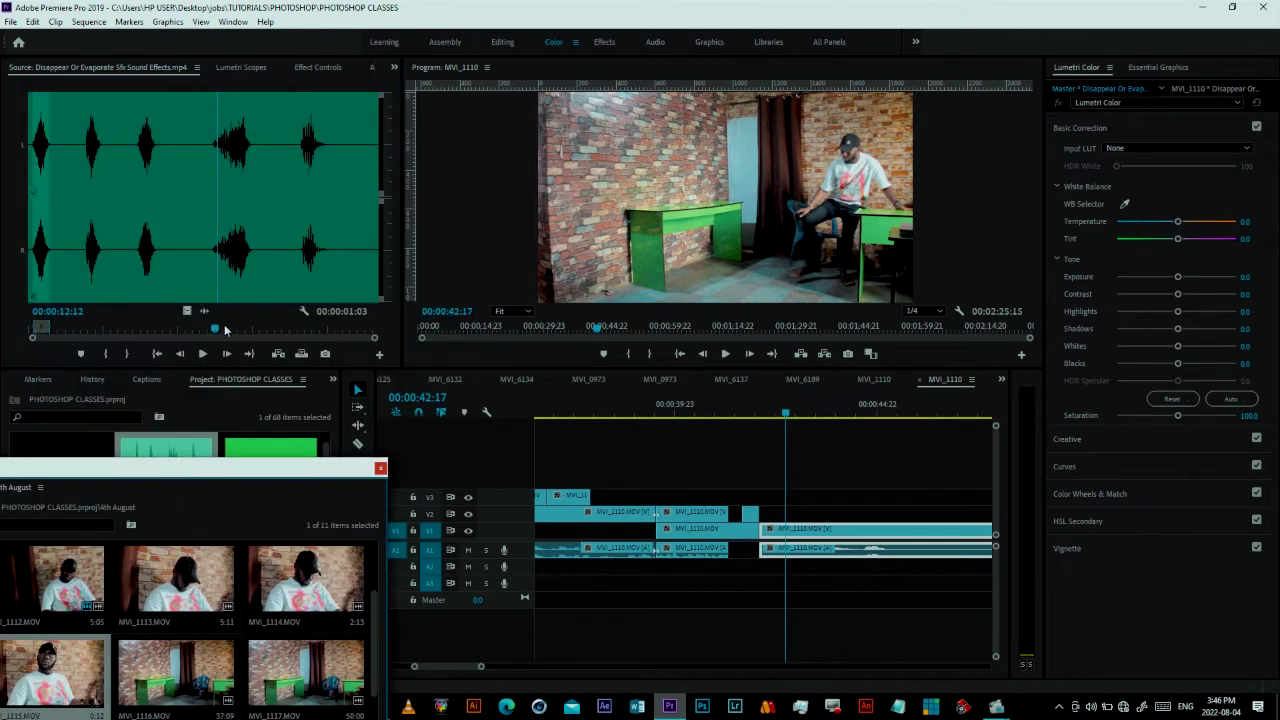
left_click_drag(202, 312, 725, 588)
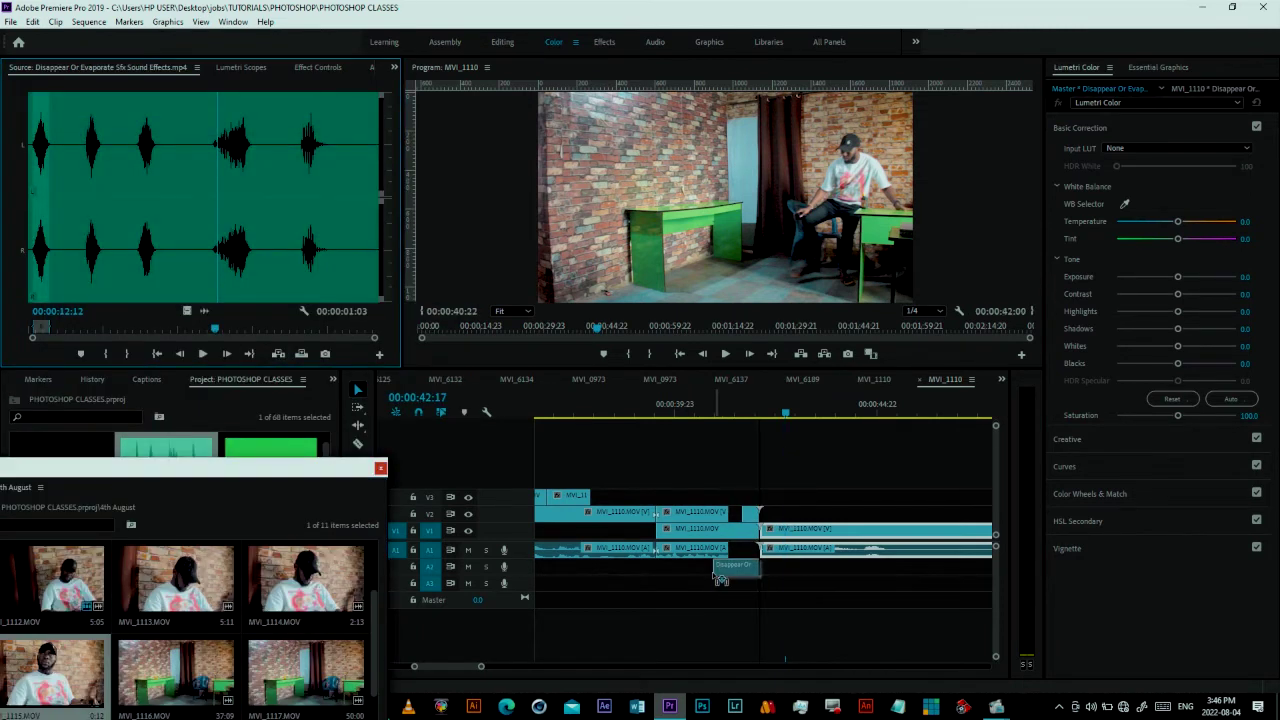
left_click(703, 412)
key("space")
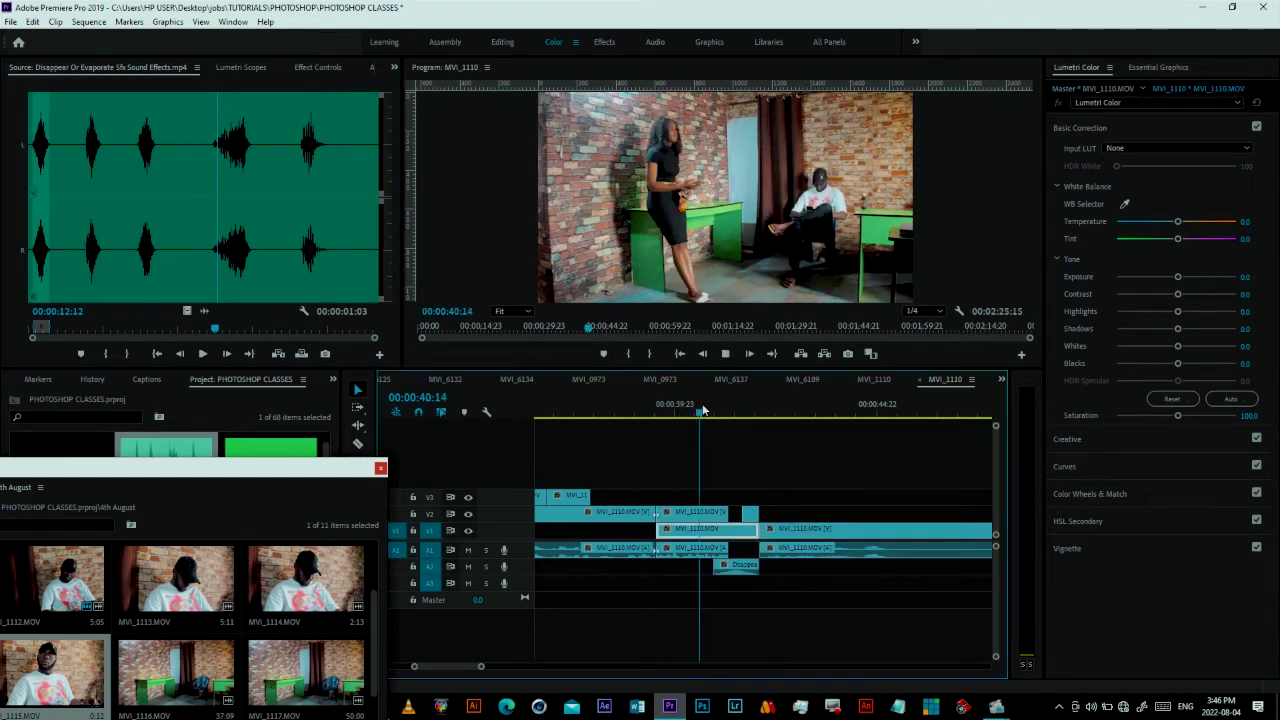
left_click(703, 412)
left_click(691, 412)
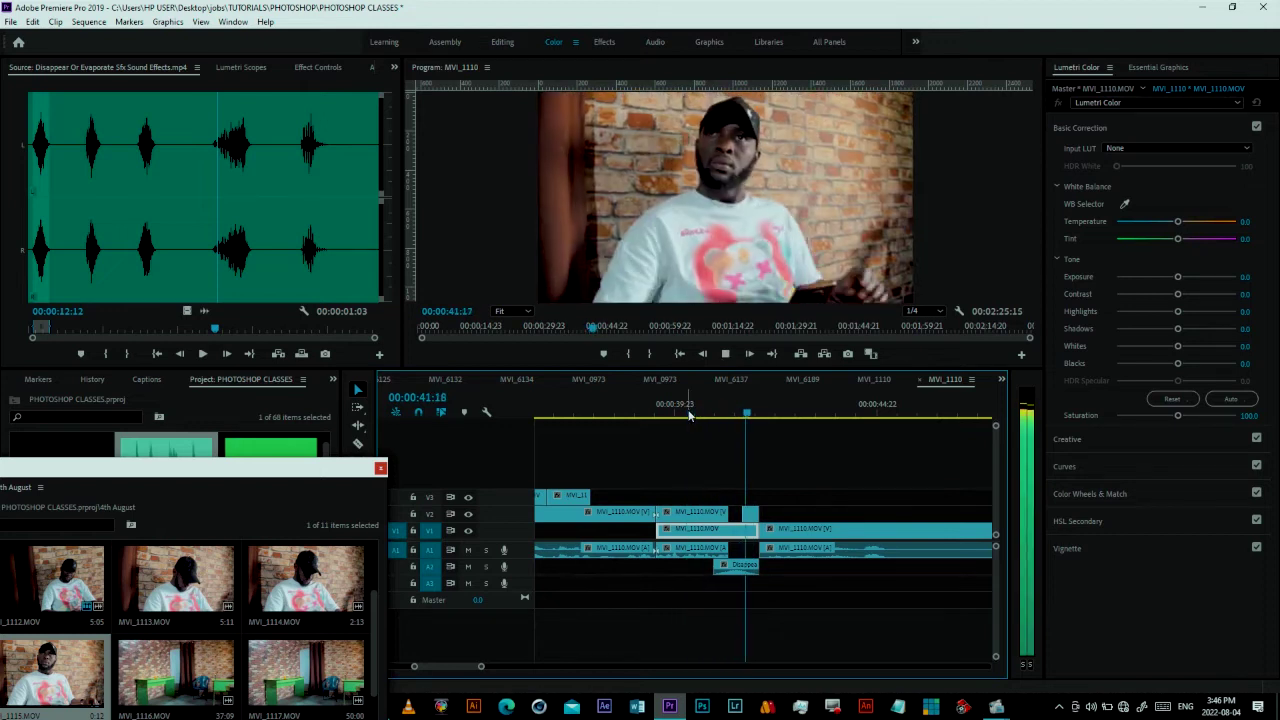
left_click(688, 412)
key("space")
key("space")
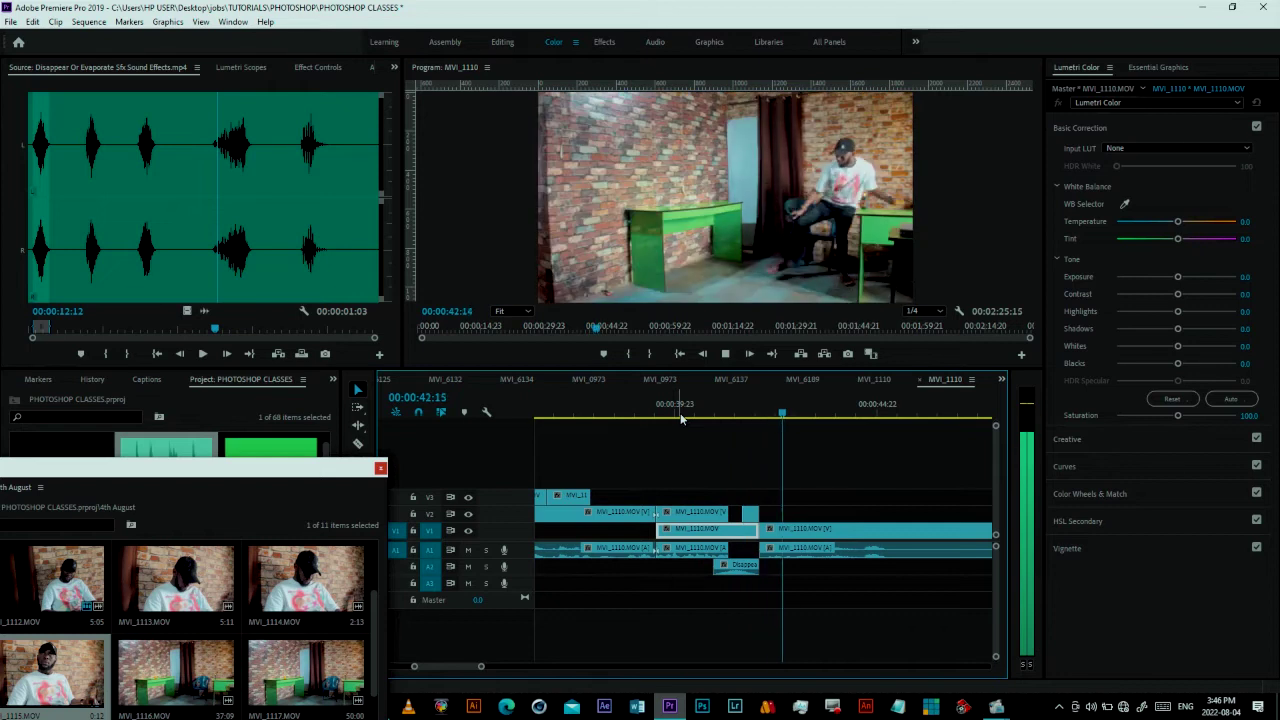
left_click(696, 414)
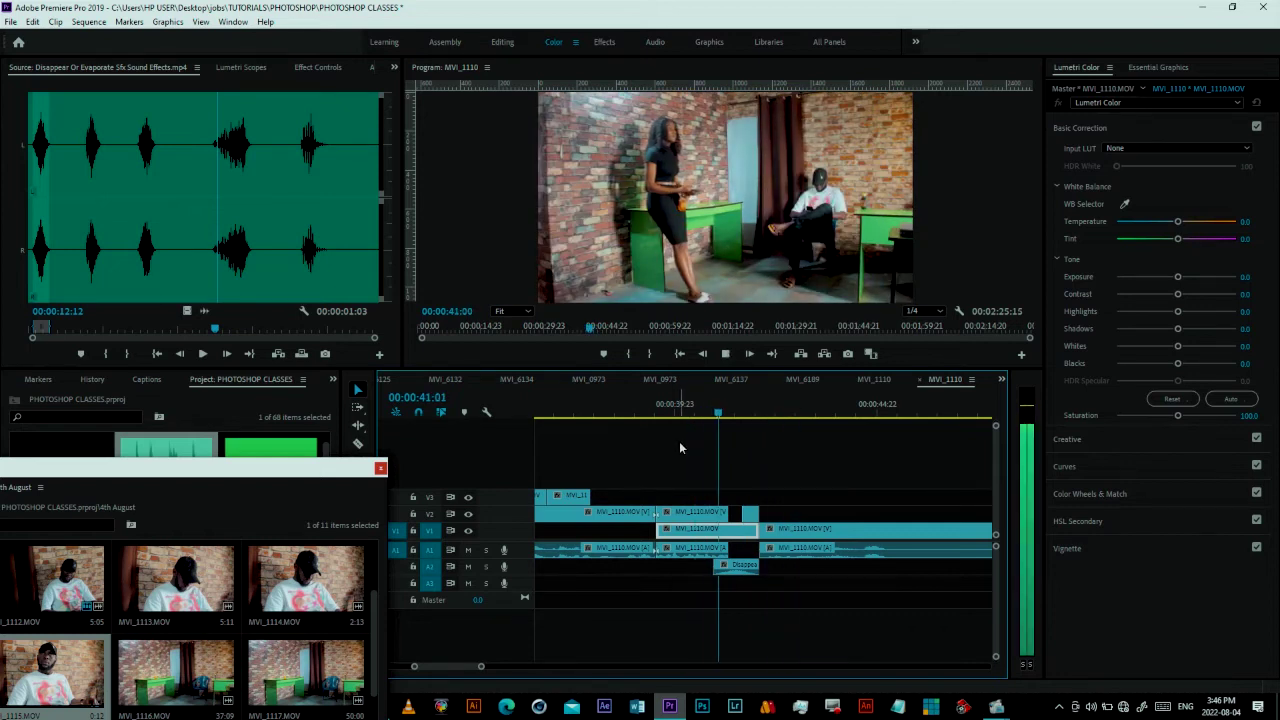
key("space")
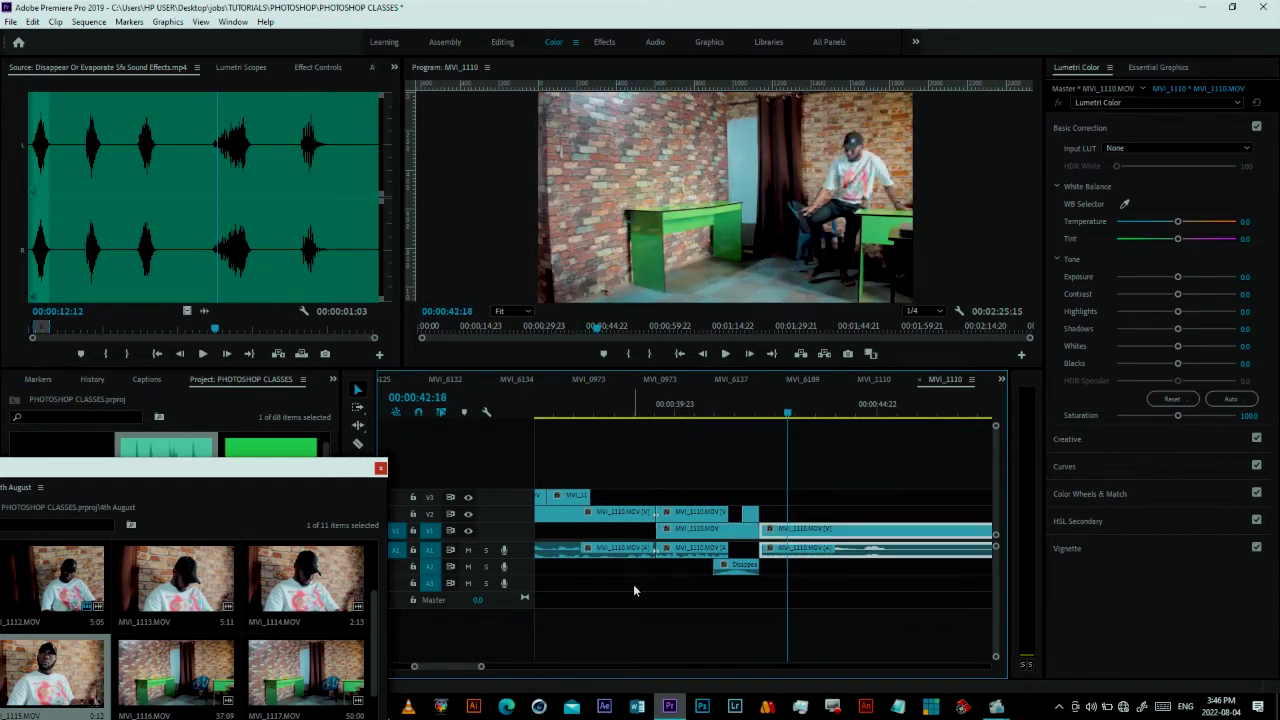
key("minus")
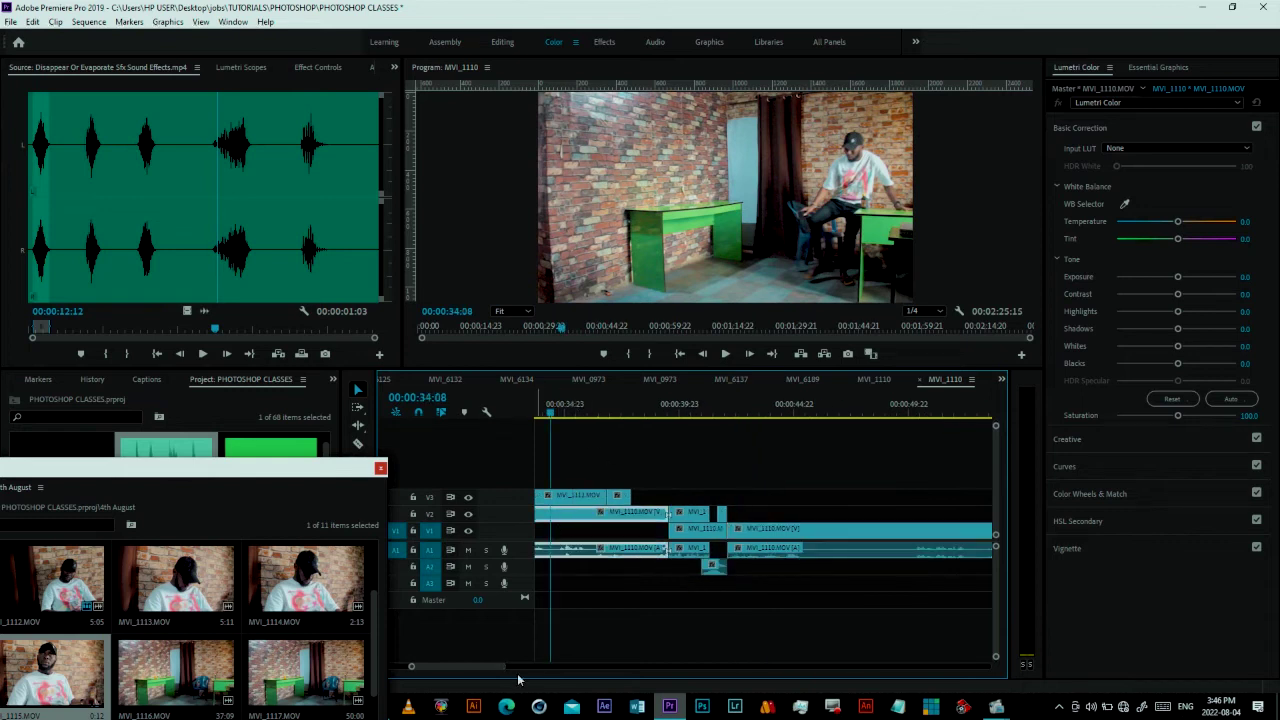
Step: Split the sequence at 00:00:21:10, delete everything before it, and ripple-delete the gap
left_click_drag(503, 667, 555, 667)
left_click(668, 412)
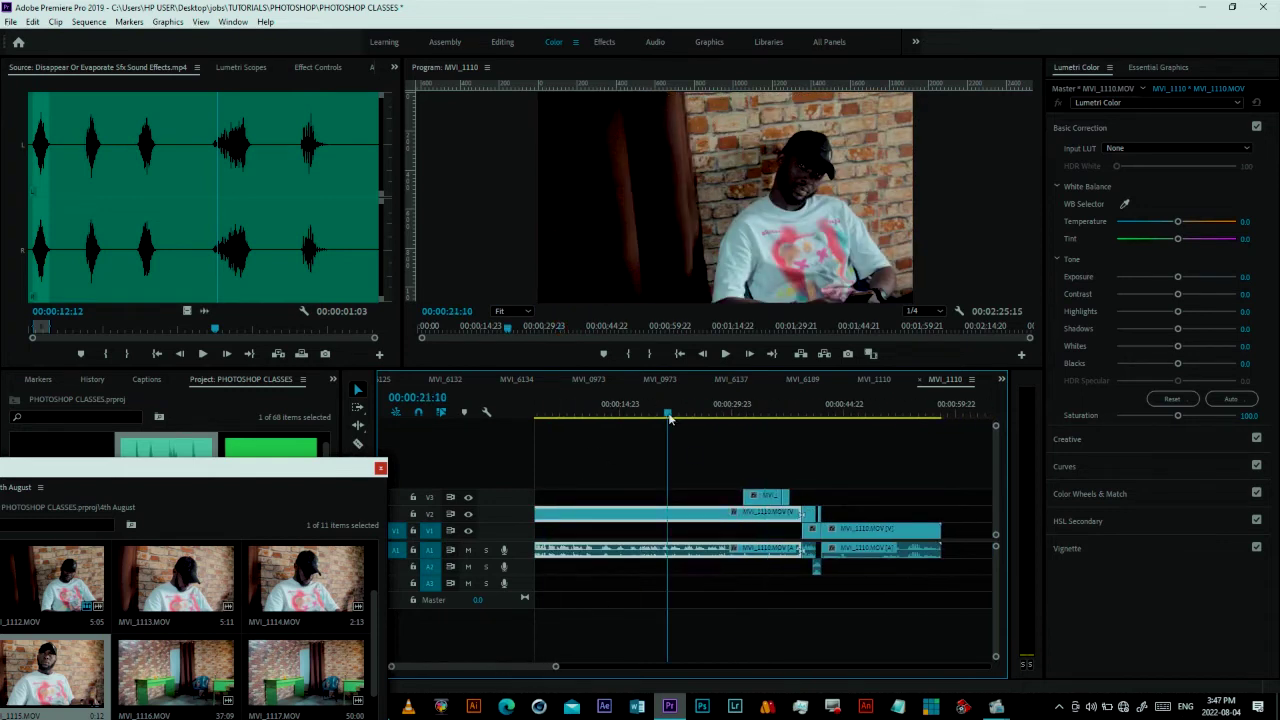
left_click(674, 516)
key("Delete")
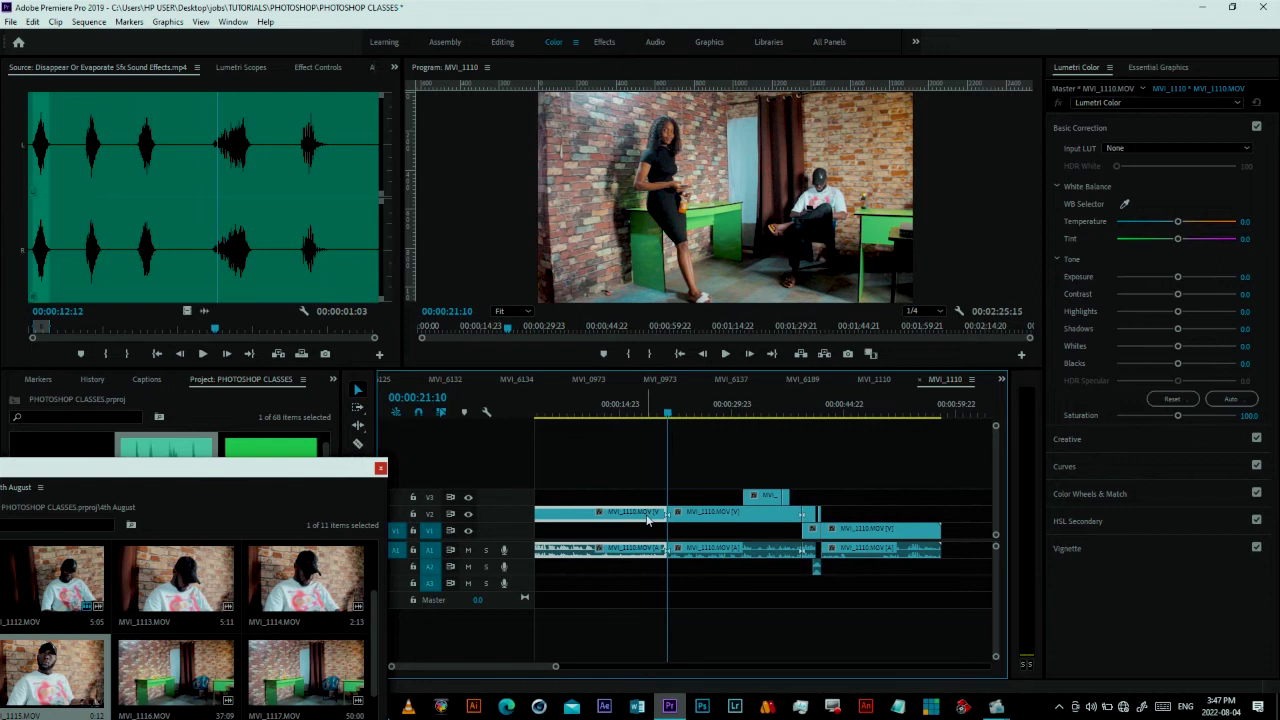
right_click(650, 518)
left_click(690, 524)
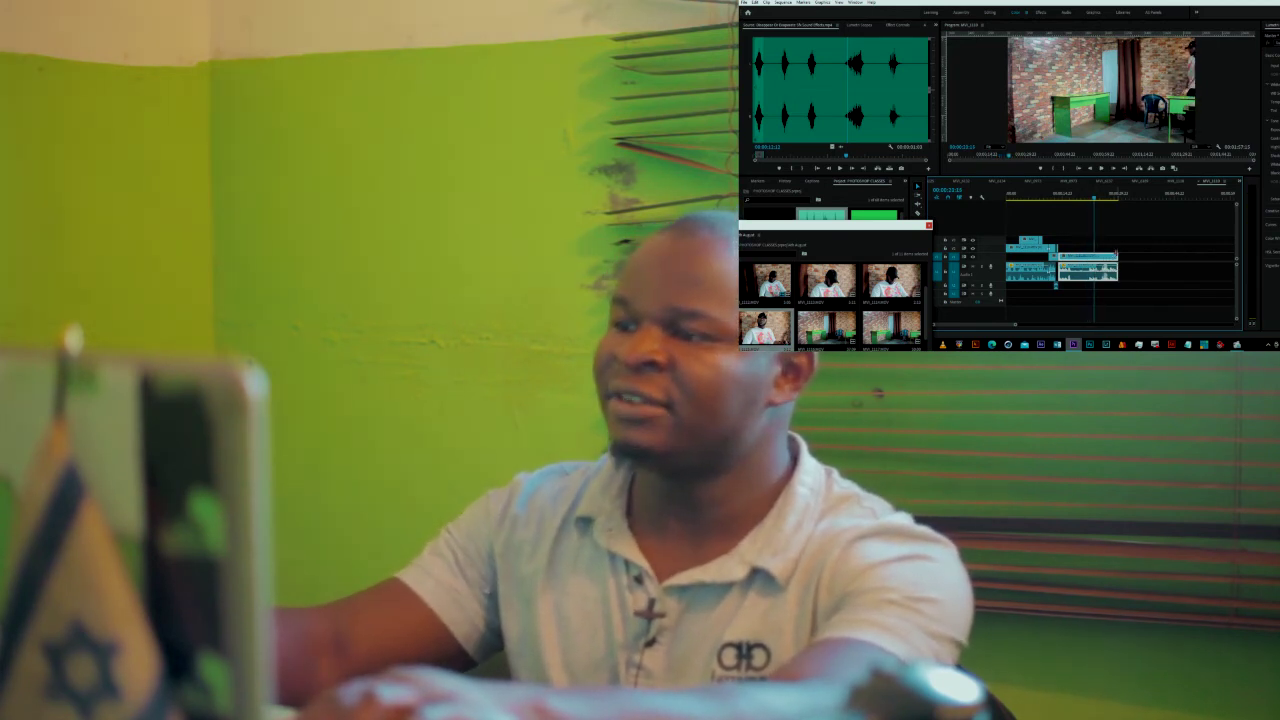
Step: Trim the last clip's right edge back to the playhead
left_click_drag(1117, 265, 1094, 265)
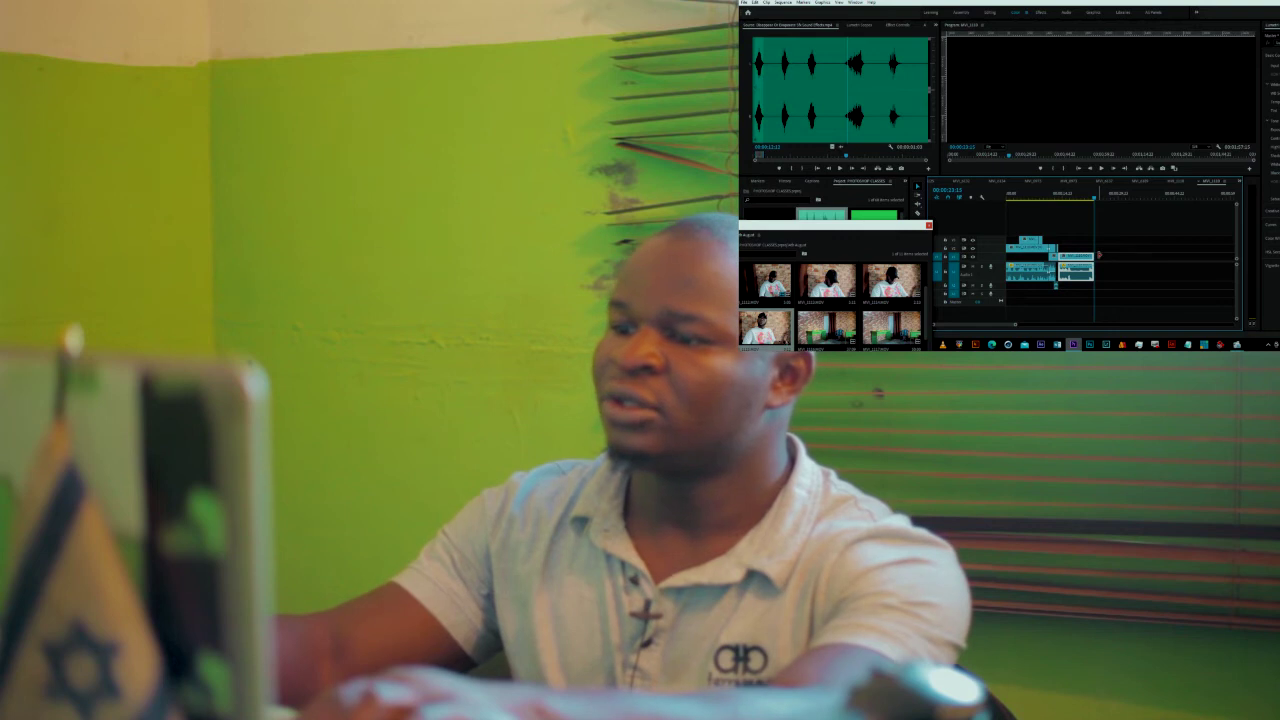